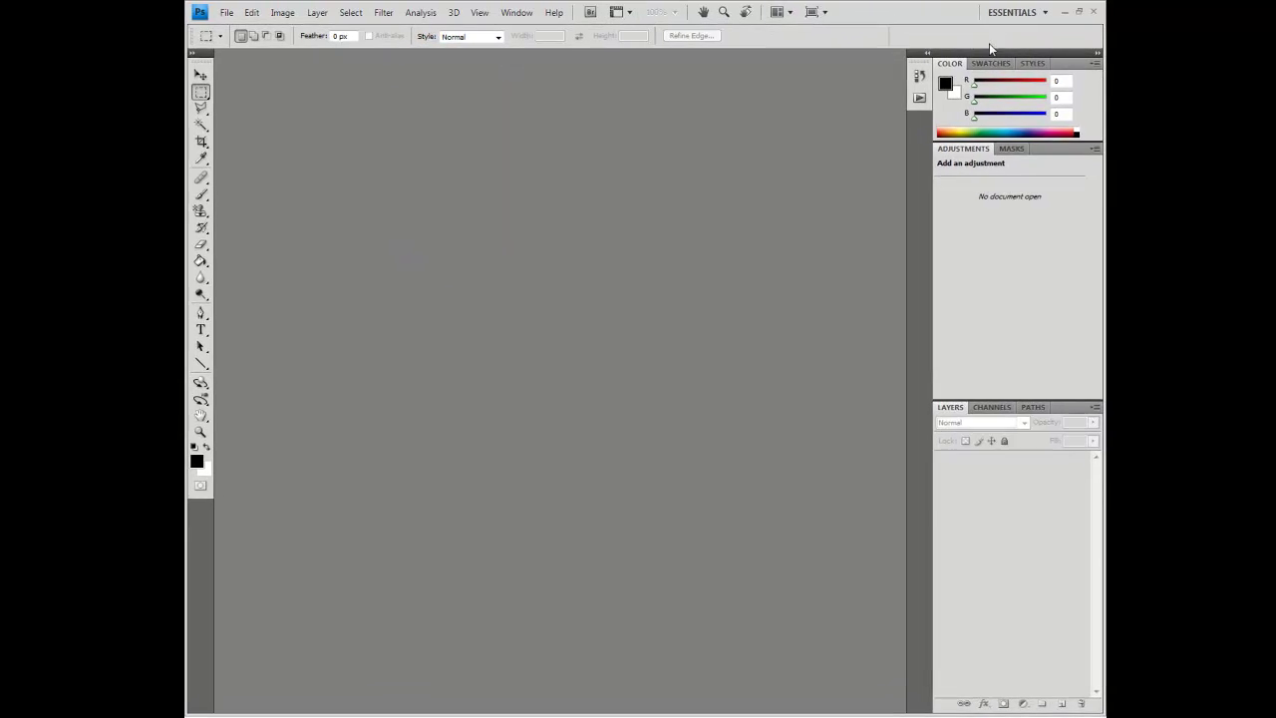
# Step: Undock the palettes, separate the Layers palette from its group, and close Channels and all the other palettes
pyautogui.moveTo(1005, 52); pyautogui.dragTo(928, 52)
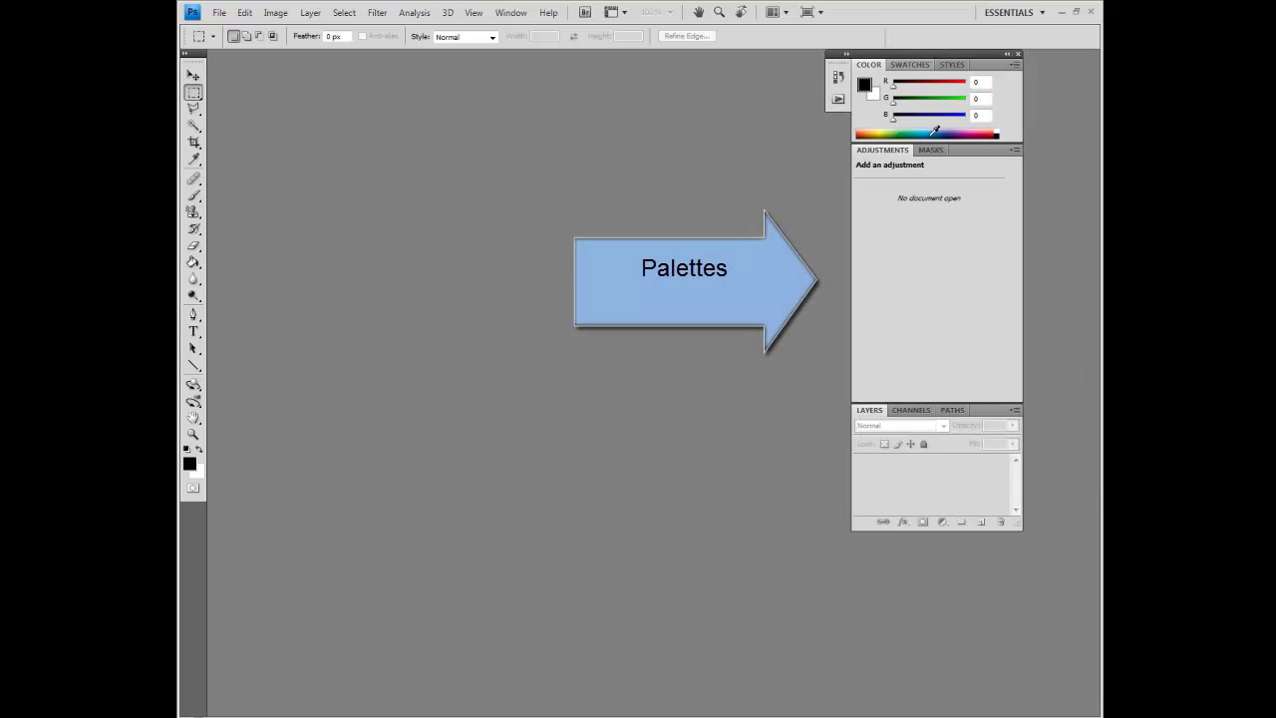
pyautogui.moveTo(932, 52)
pyautogui.mouseDown()
pyautogui.moveTo(1005, 51)
pyautogui.moveTo(909, 58)
pyautogui.mouseUp()
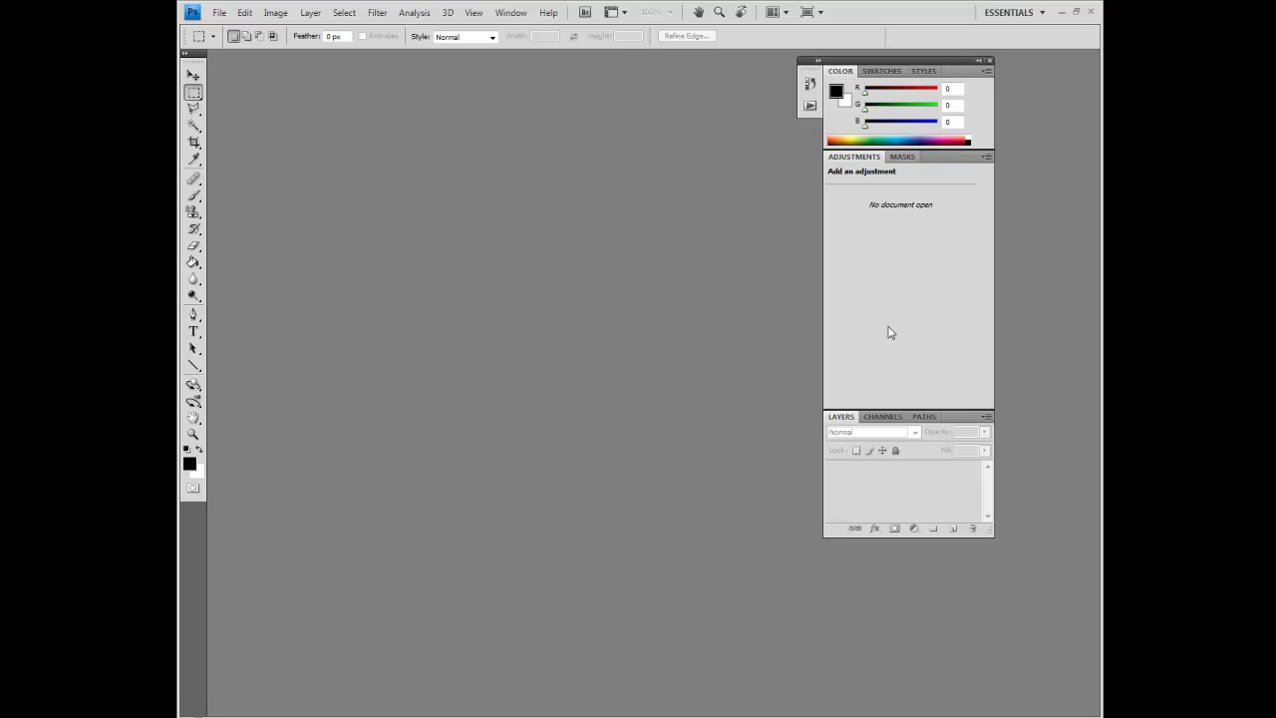
pyautogui.moveTo(844, 421); pyautogui.dragTo(631, 397)
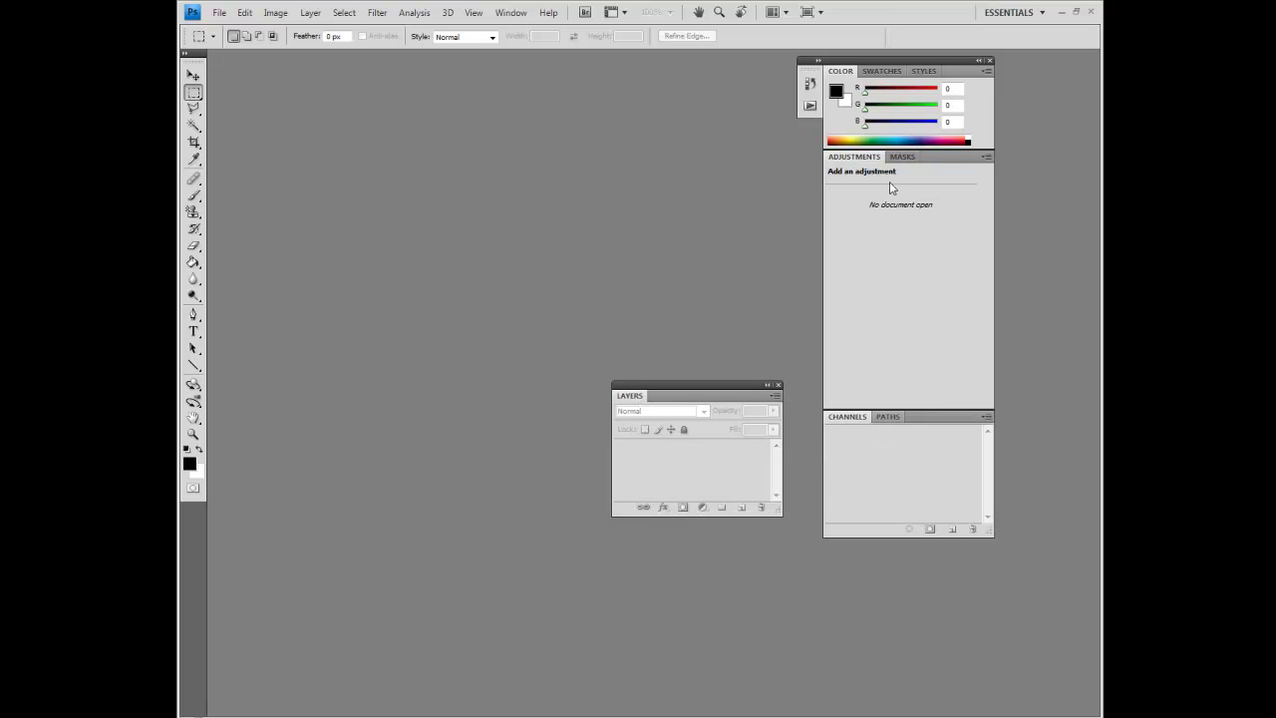
pyautogui.moveTo(847, 417); pyautogui.dragTo(895, 511)
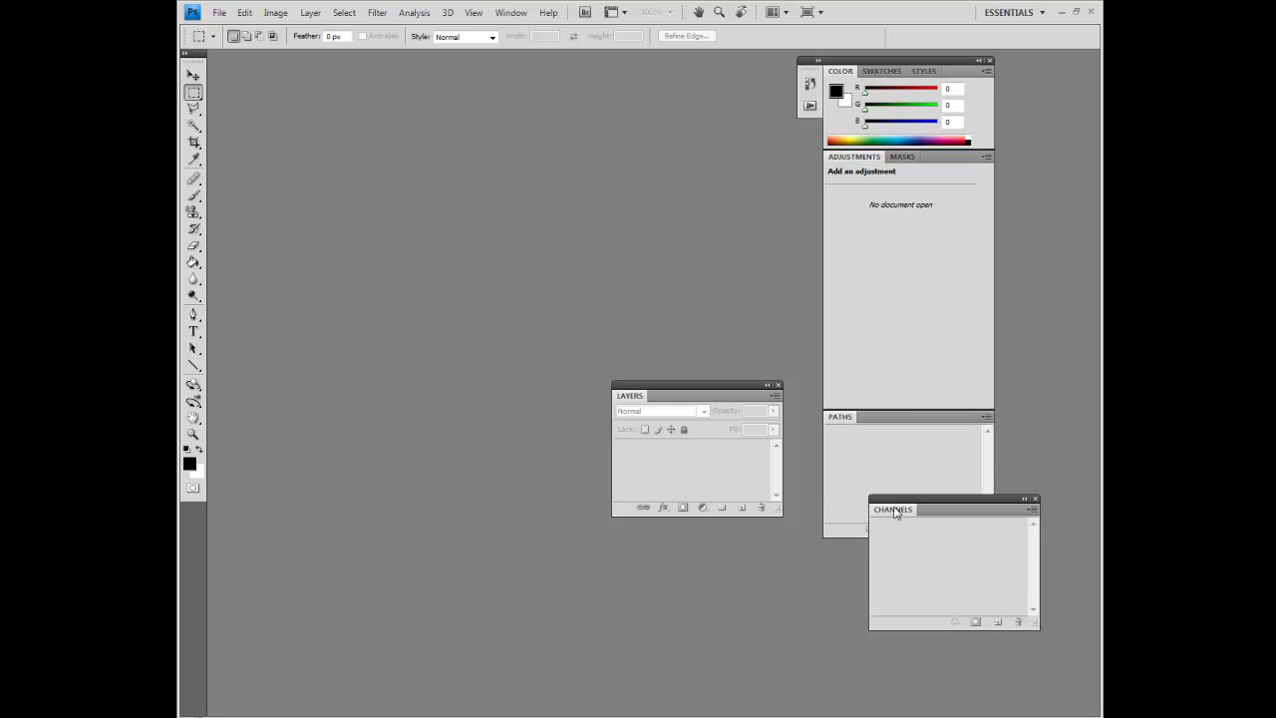
pyautogui.click(1035, 498)
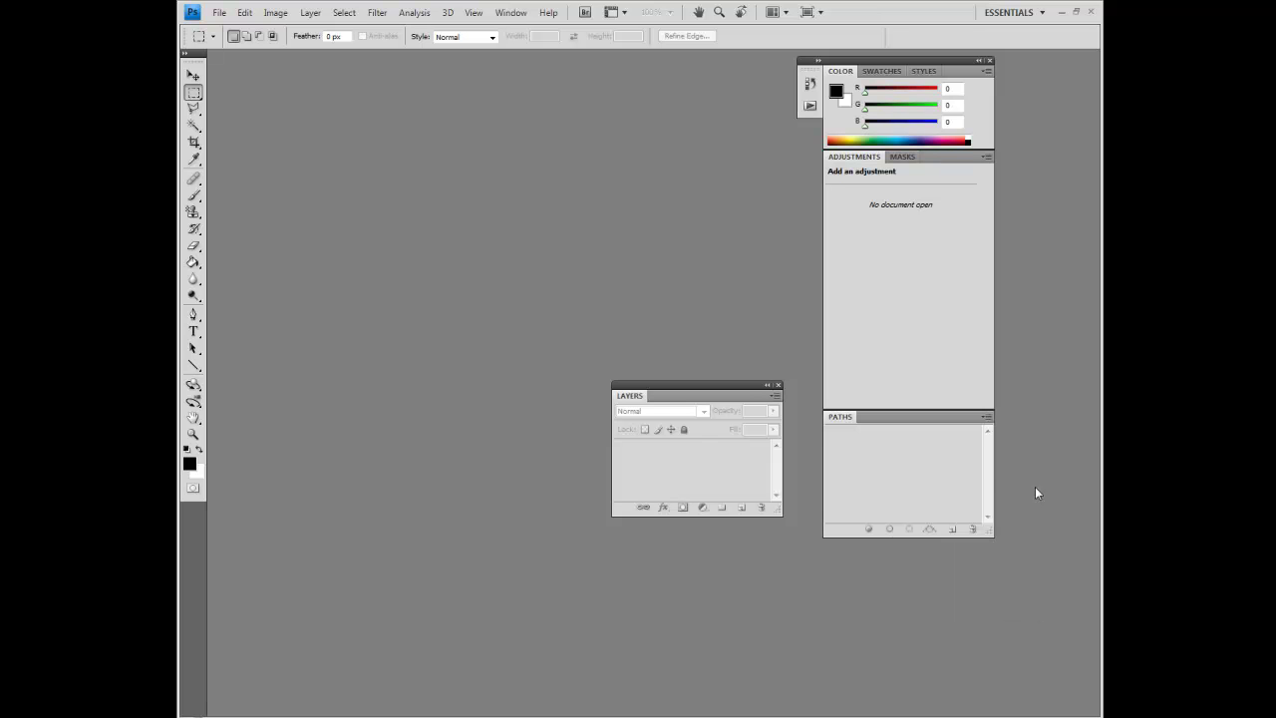
pyautogui.click(989, 61)
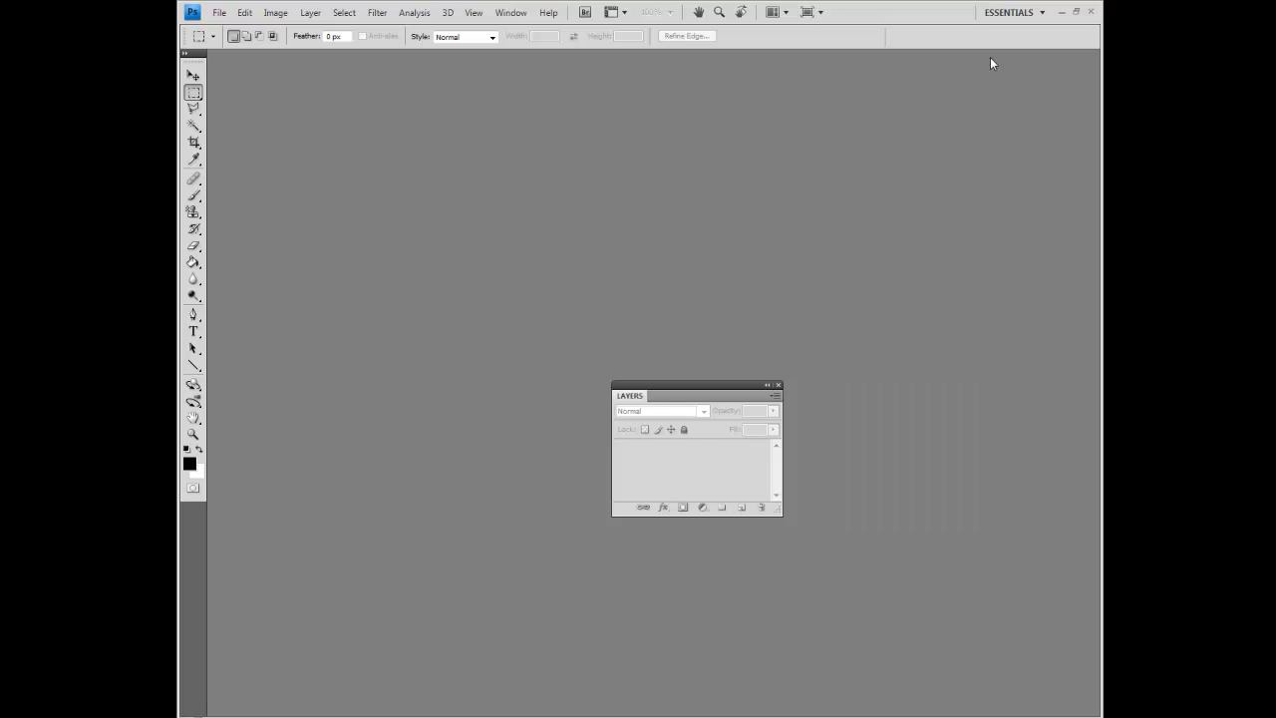
# Step: Move the Layers palette to the side of the workspace and make it about twice as tall
pyautogui.moveTo(697, 383); pyautogui.dragTo(1006, 299)
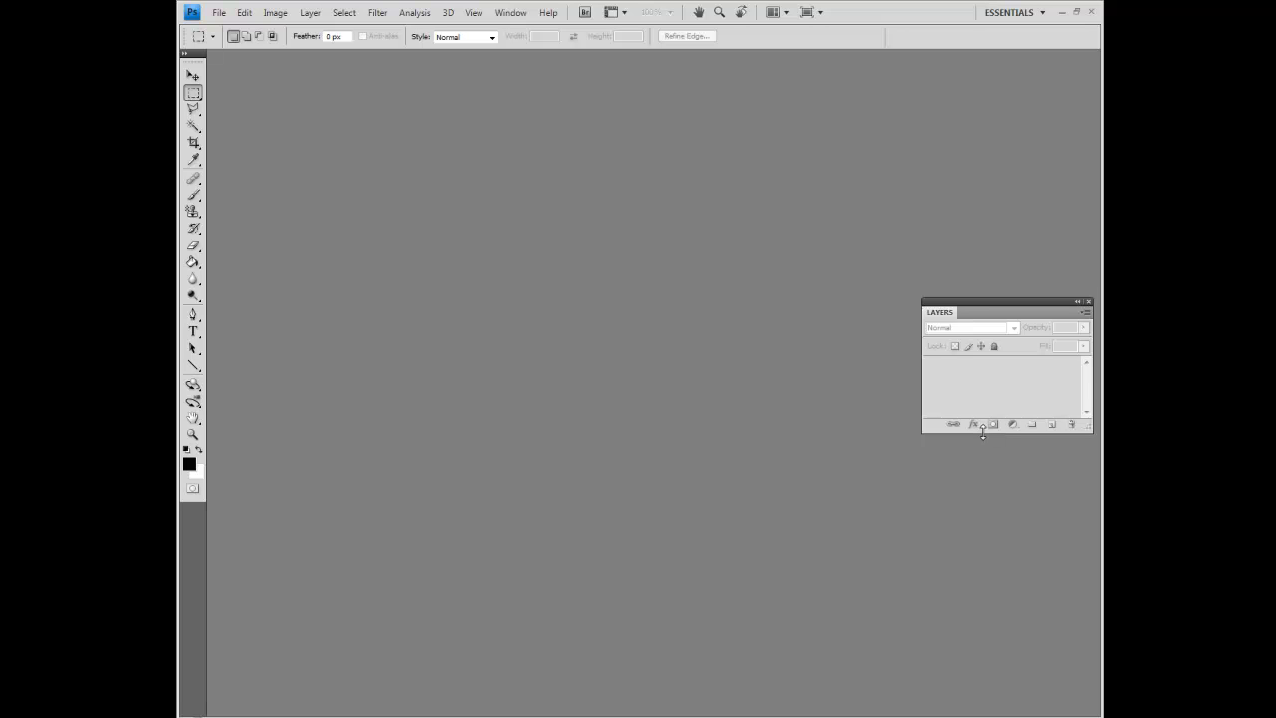
pyautogui.moveTo(982, 436); pyautogui.dragTo(981, 567)
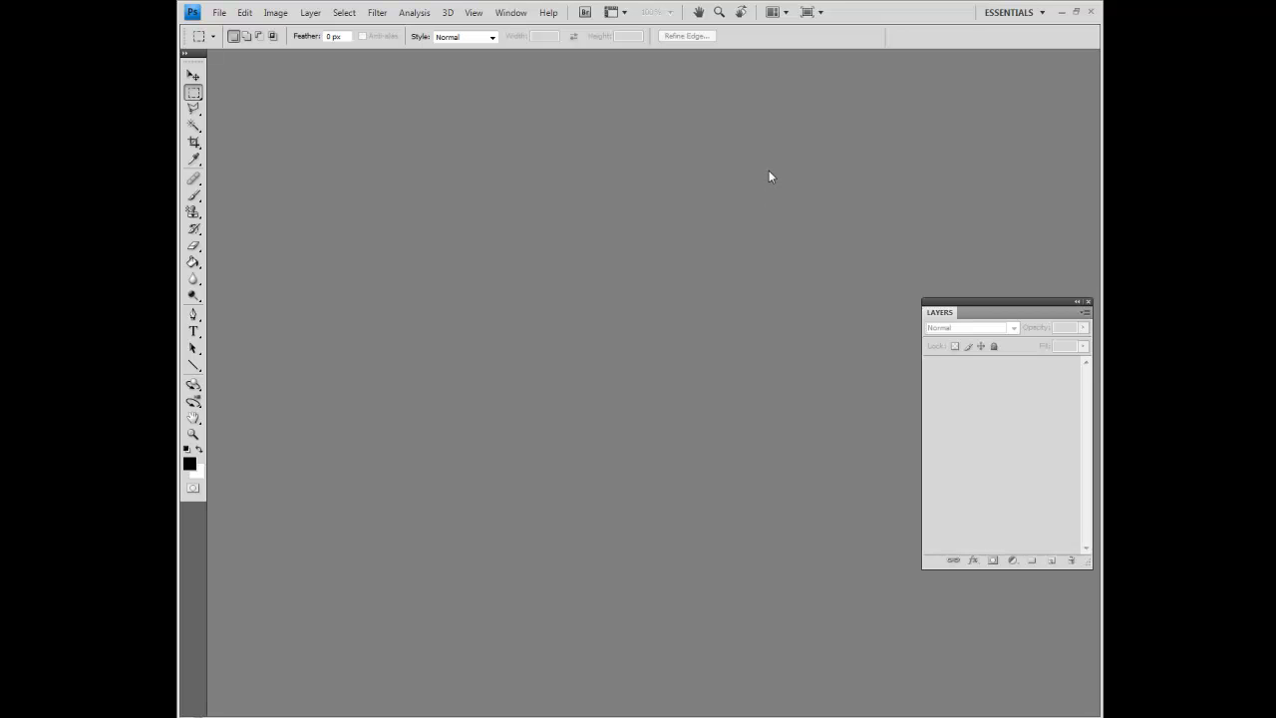
# Step: Create a new document named "tutorial one" with the 12 in X 12 in x 300 preset and transparent background contents
pyautogui.hotkey('ctrl', 'n')
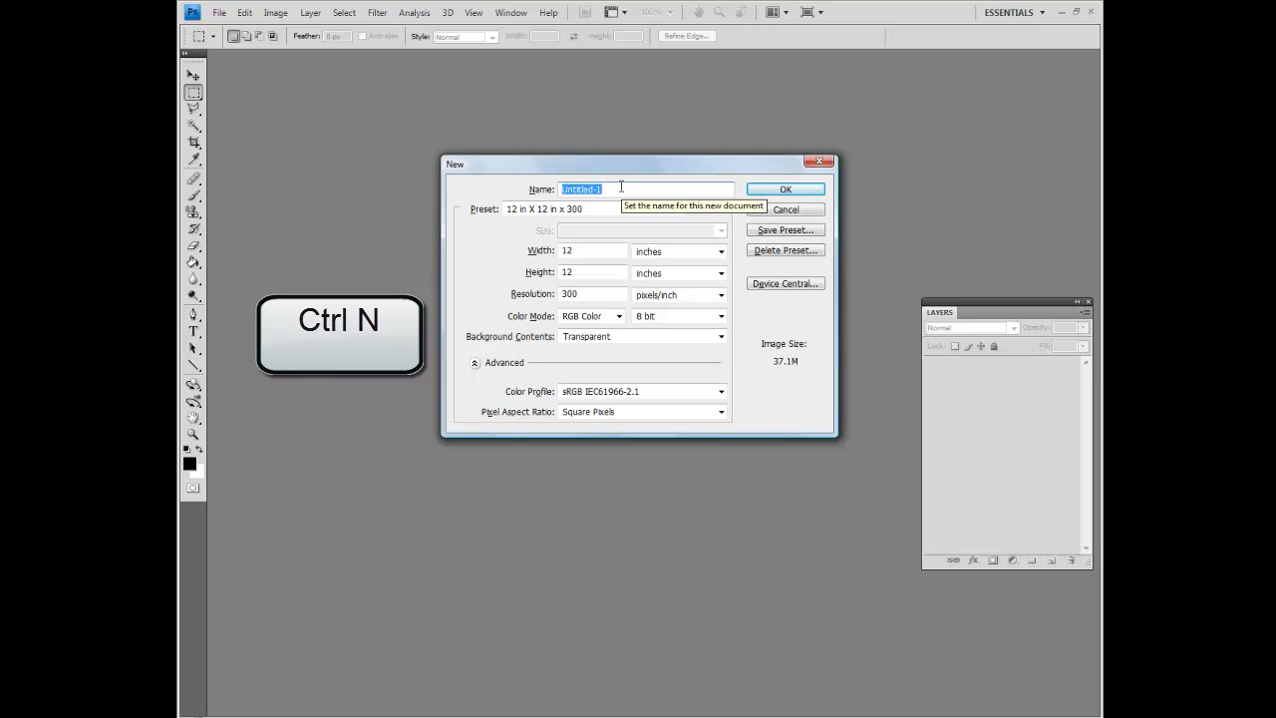
pyautogui.write('tutoral one')
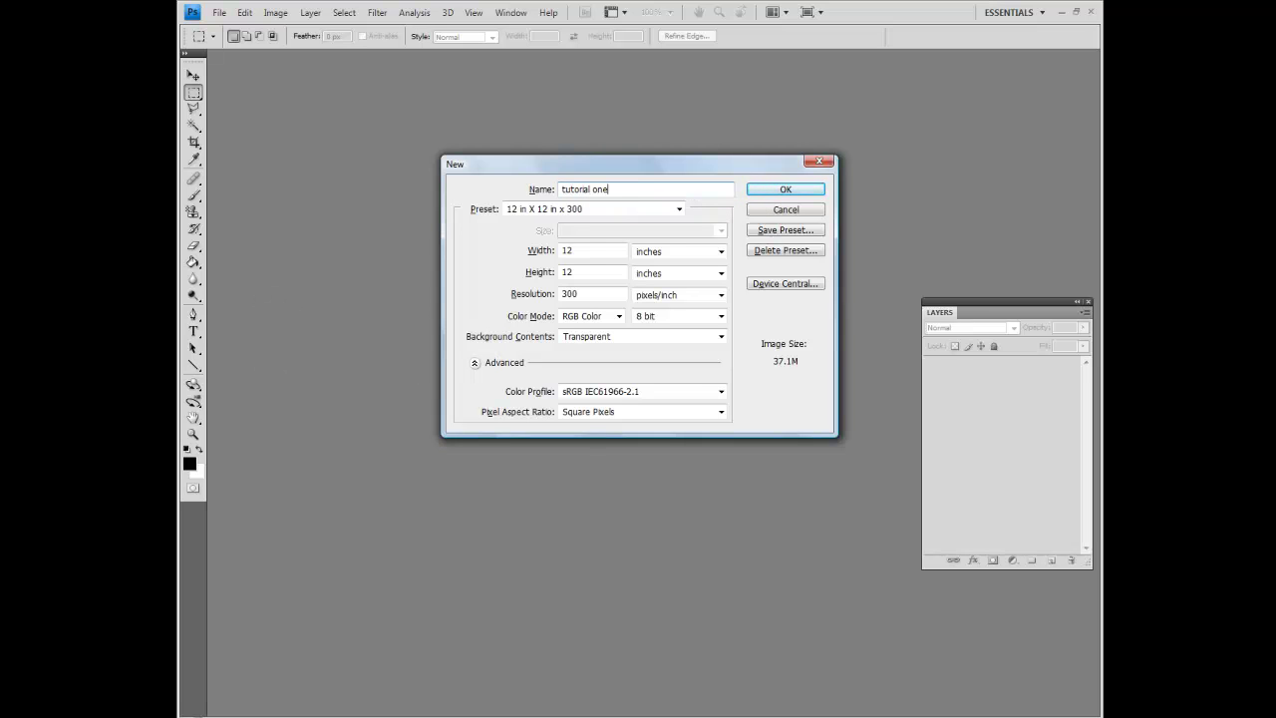
pyautogui.click(679, 209)
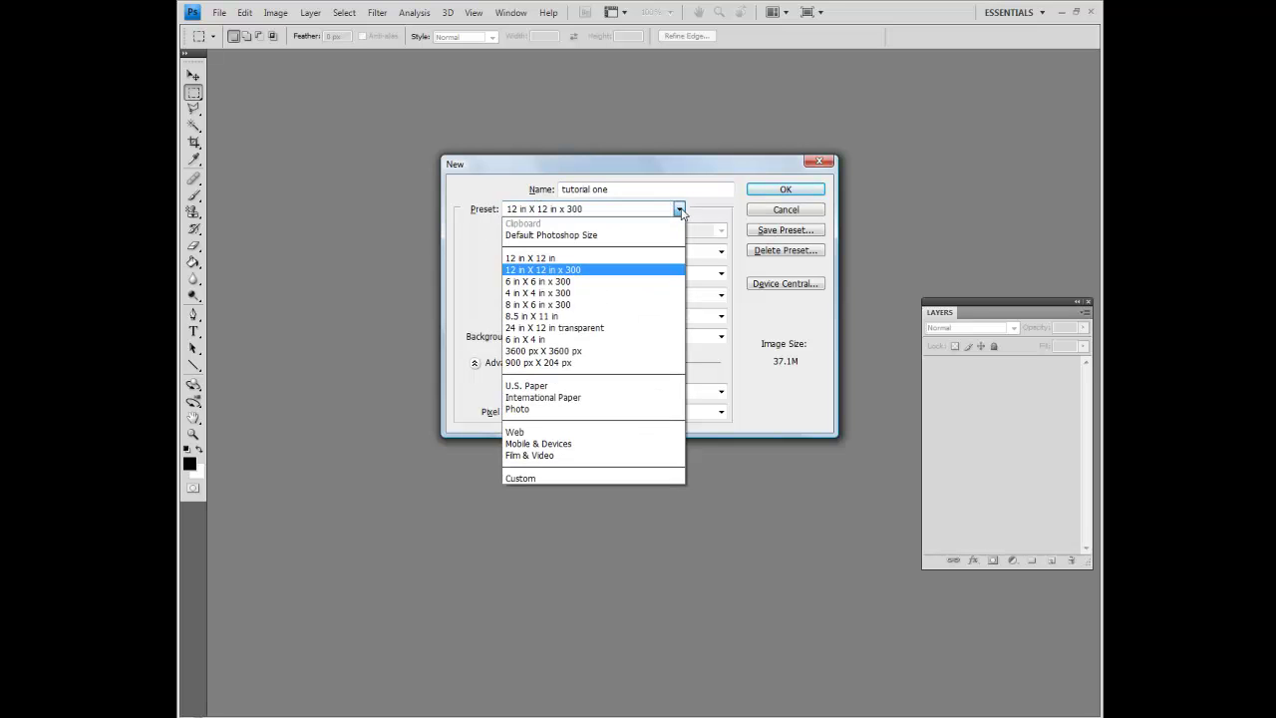
pyautogui.click(554, 271)
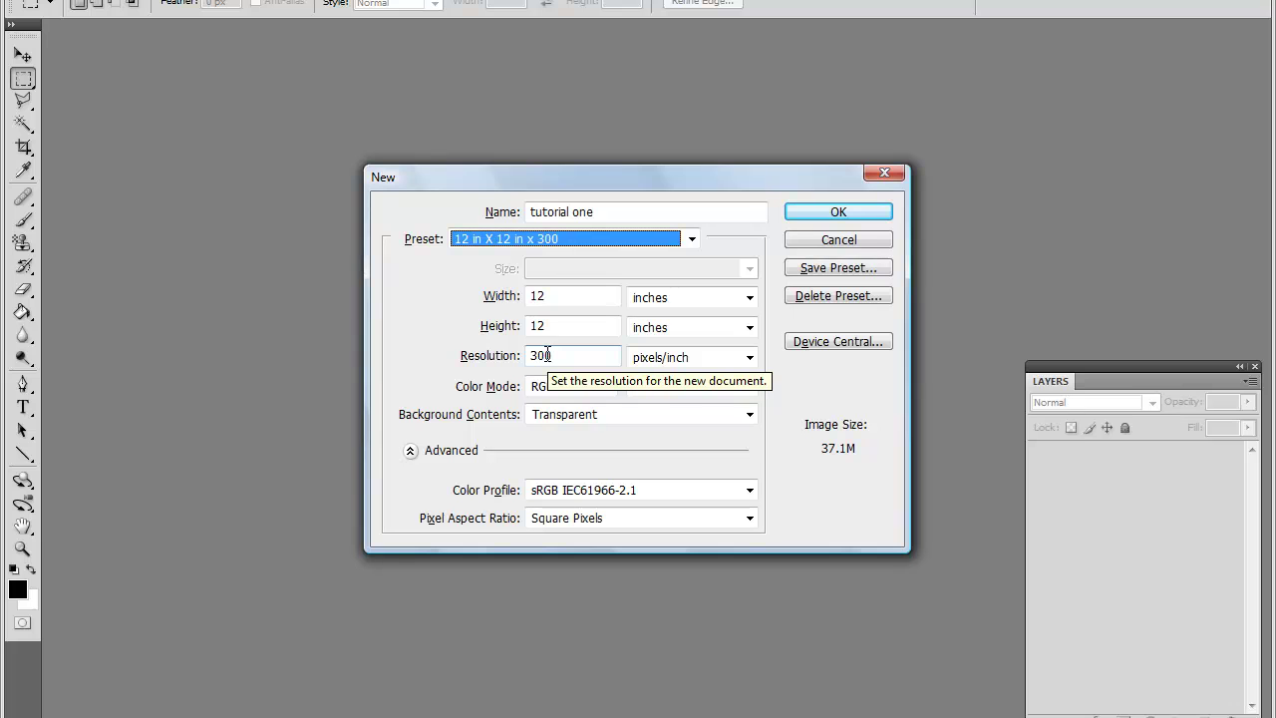
pyautogui.click(750, 415)
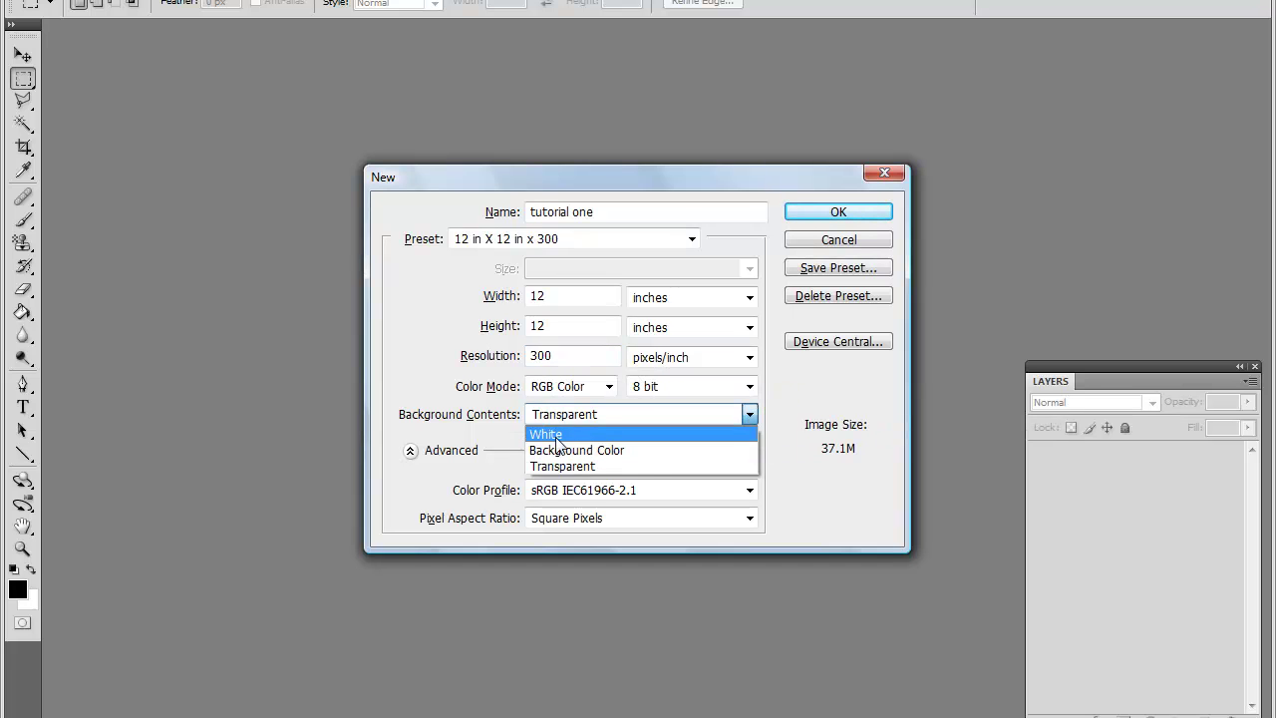
pyautogui.click(749, 415)
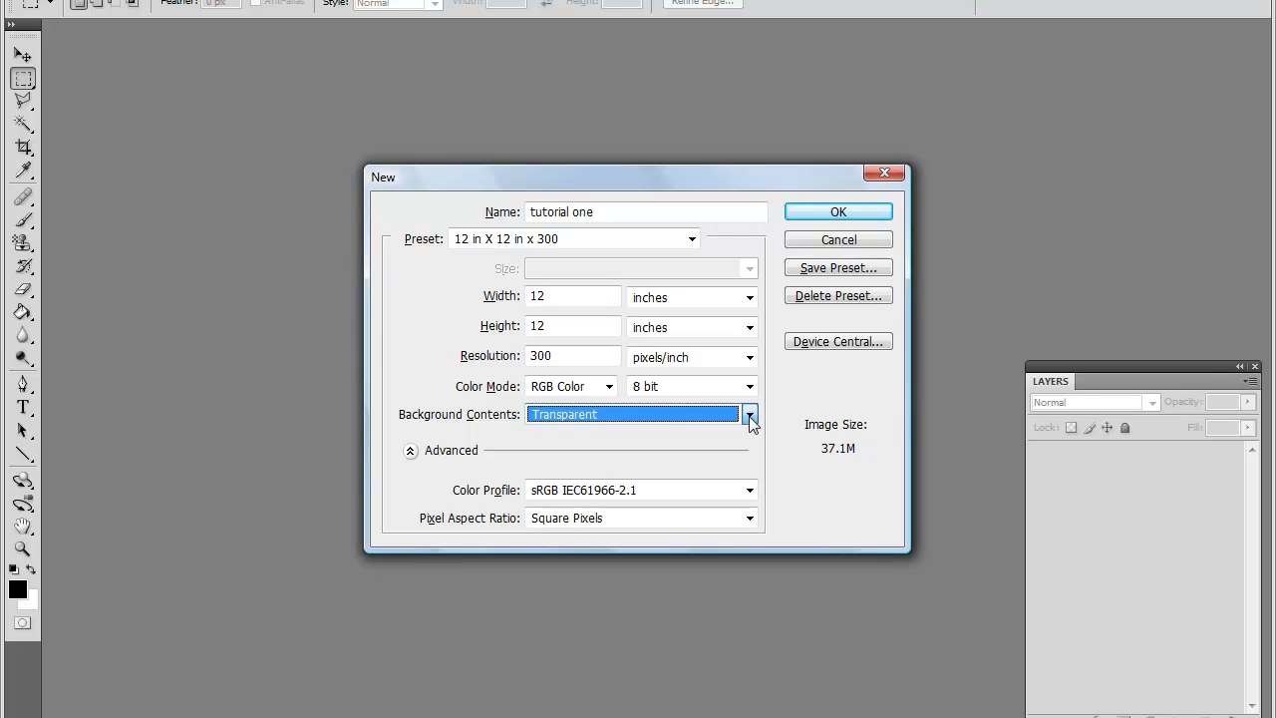
pyautogui.click(825, 213)
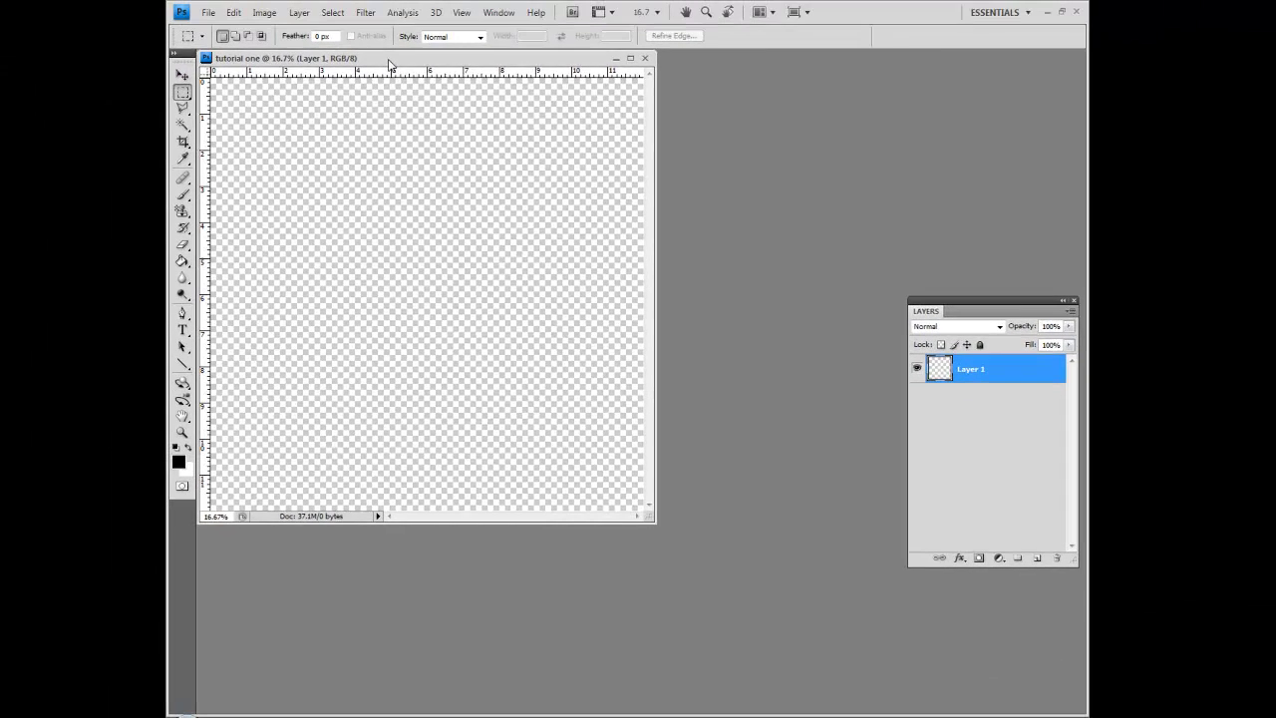
# Step: Fit the whole canvas on screen and reposition the document window beside the toolbox, with the Move tool active
pyautogui.moveTo(414, 64); pyautogui.dragTo(506, 67)
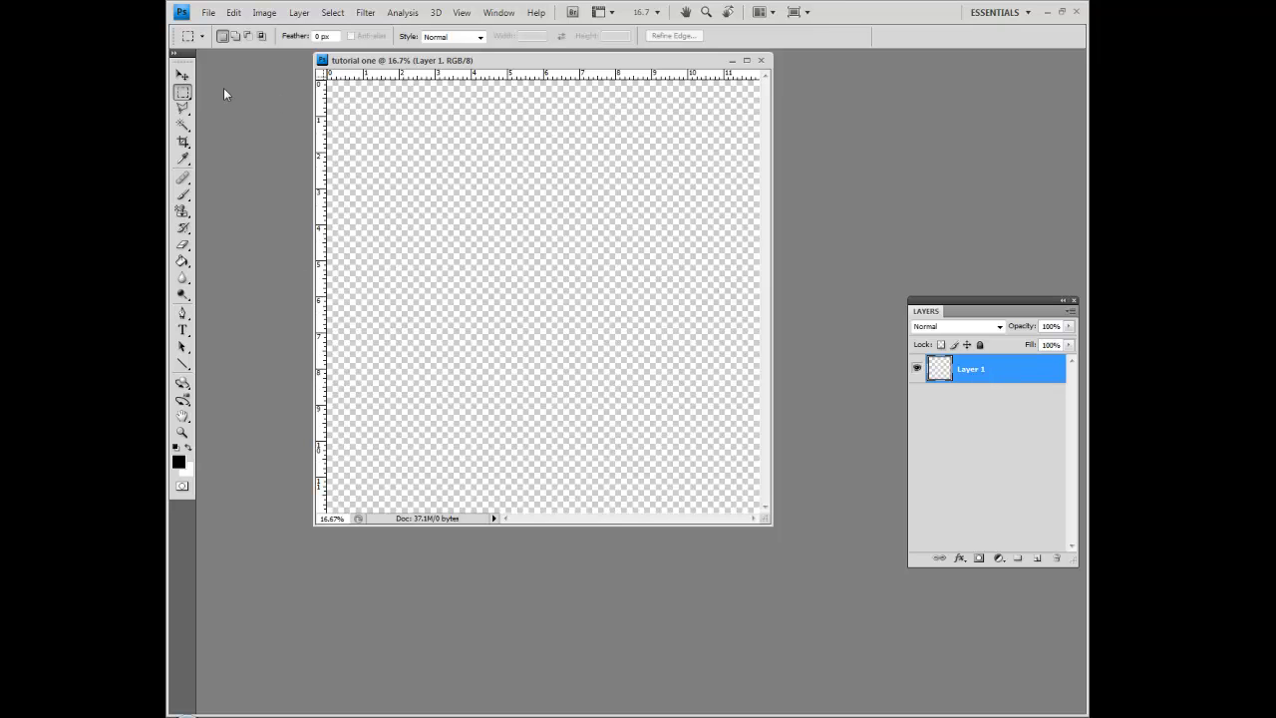
pyautogui.click(182, 75)
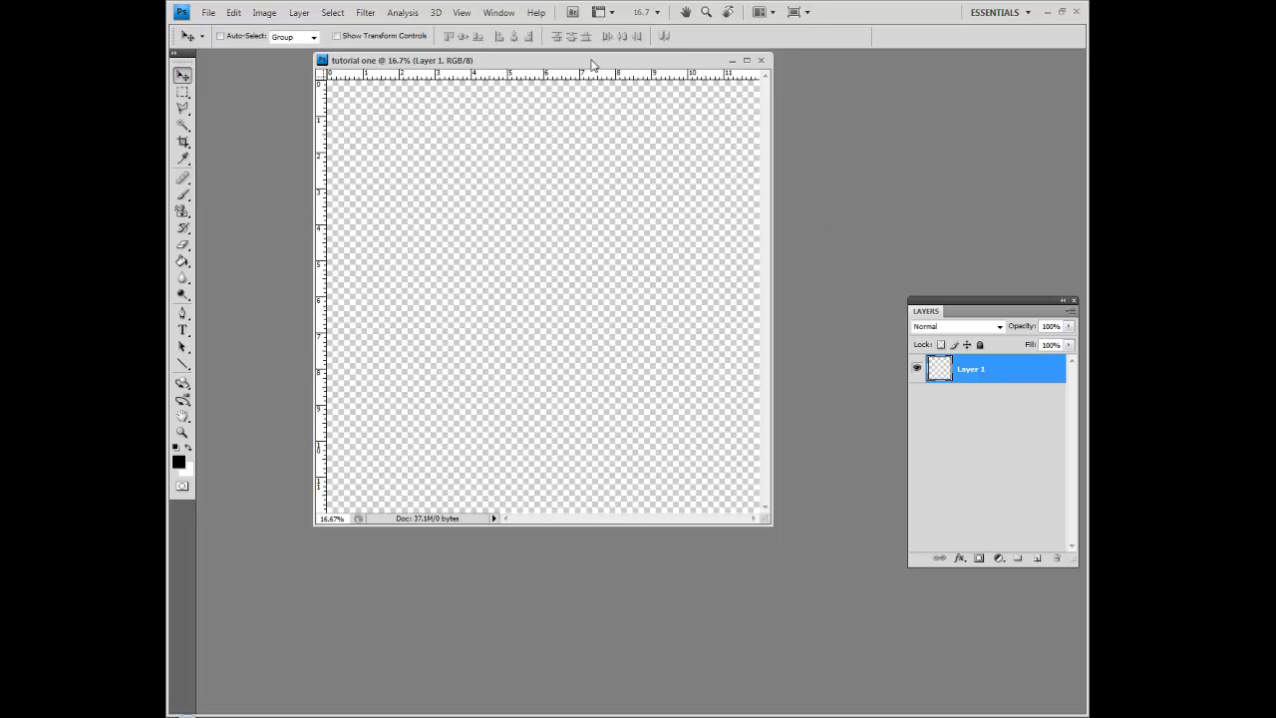
pyautogui.moveTo(591, 64); pyautogui.dragTo(509, 67)
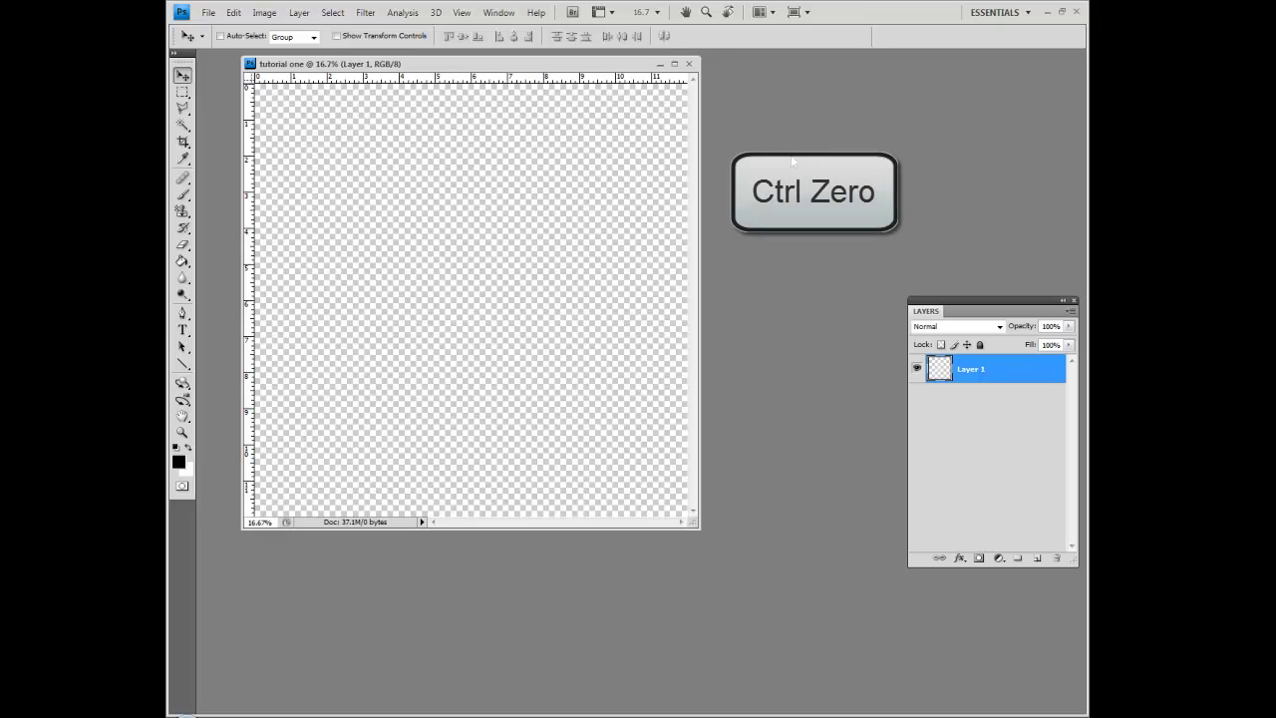
pyautogui.hotkey('ctrl', '0')
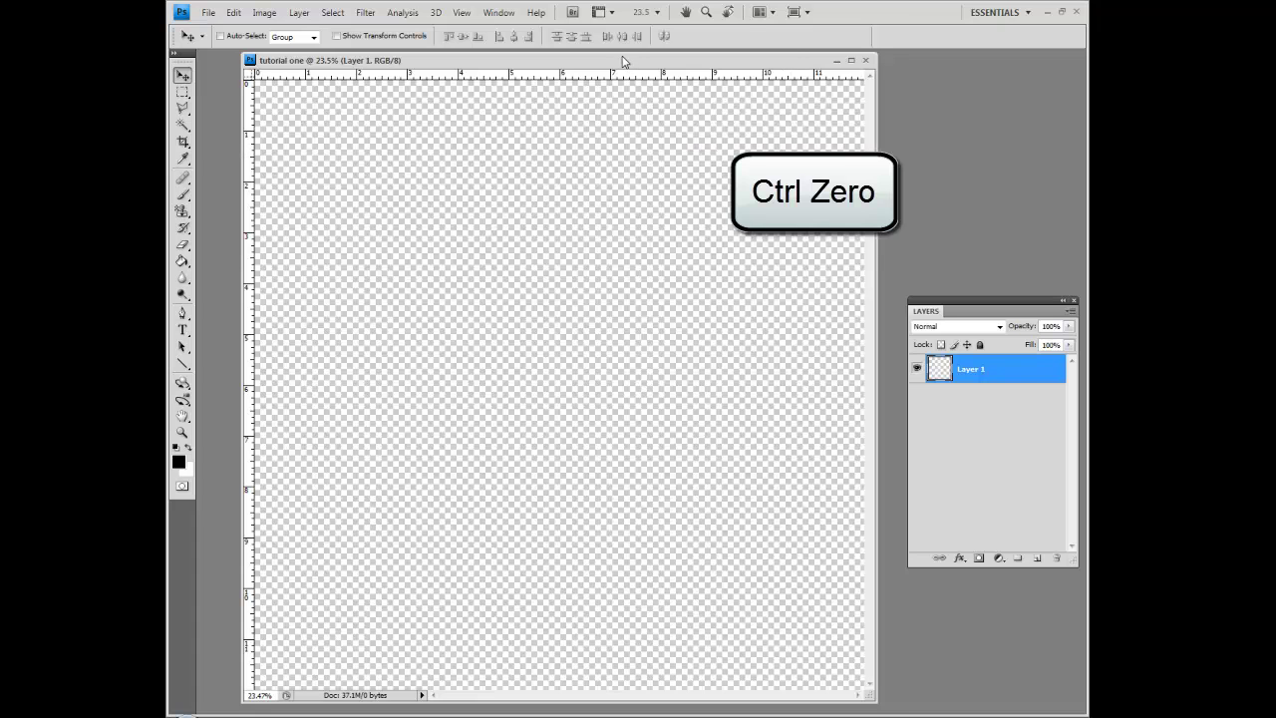
pyautogui.moveTo(623, 61); pyautogui.dragTo(615, 58)
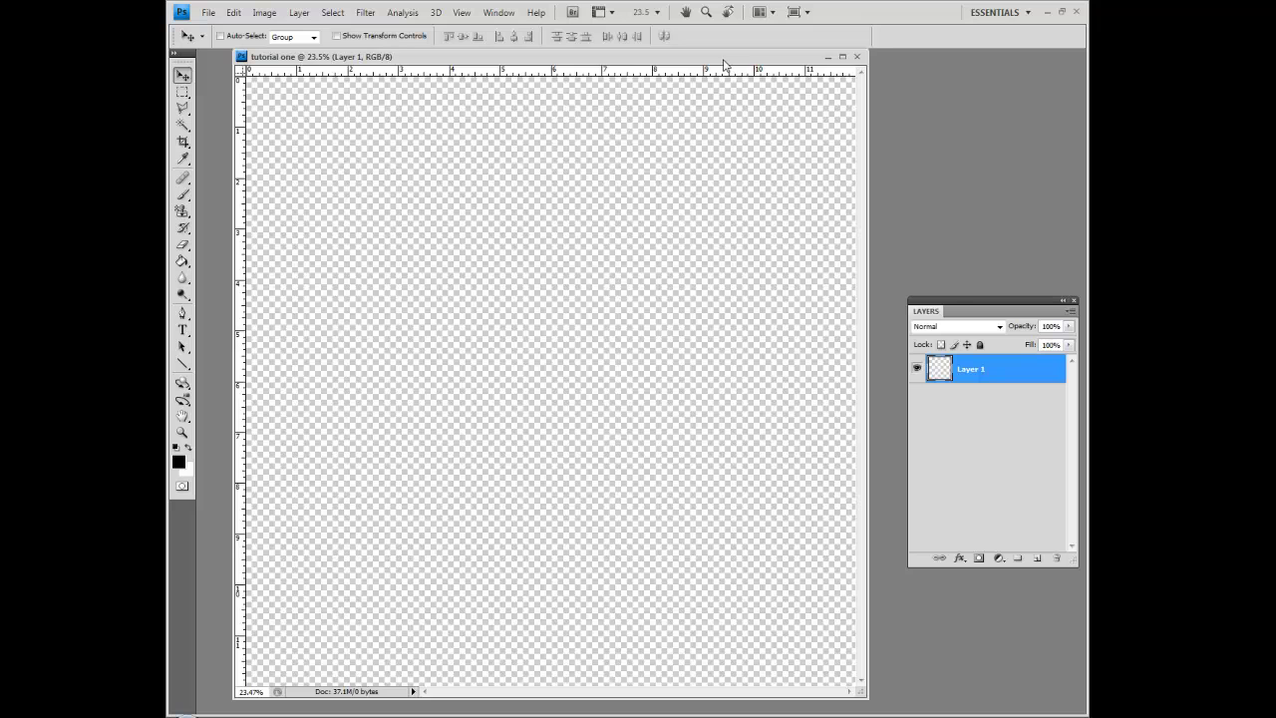
pyautogui.moveTo(728, 62); pyautogui.dragTo(809, 104)
pyautogui.moveTo(716, 100); pyautogui.dragTo(615, 61)
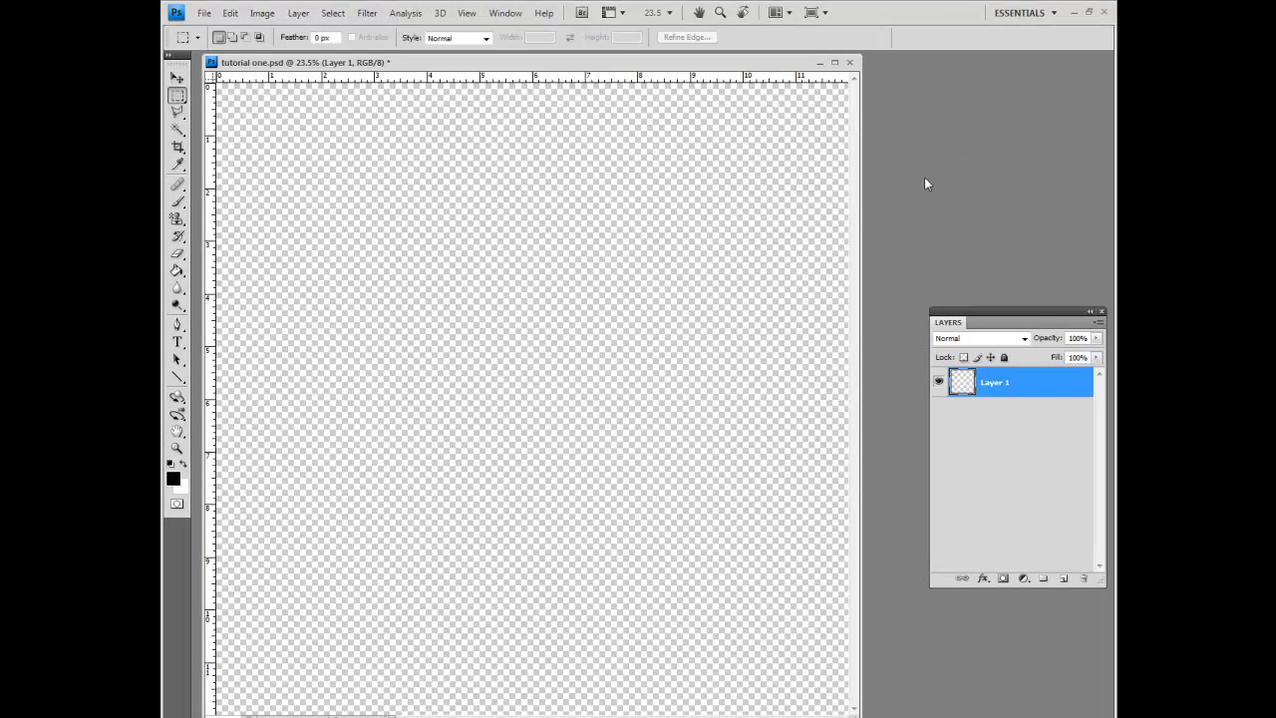
# Step: Open the photo DSC_0079 from the Giggleicious Page Kit folder
pyautogui.doubleClick(924, 184)
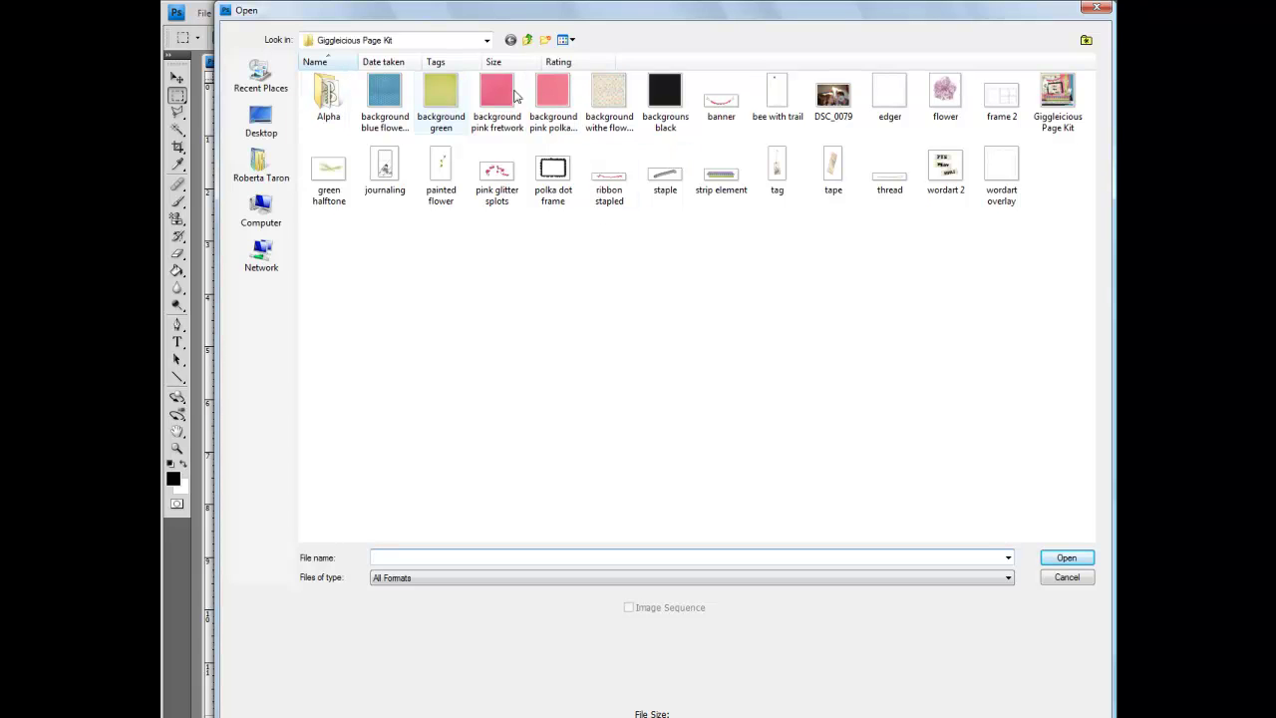
pyautogui.click(834, 104)
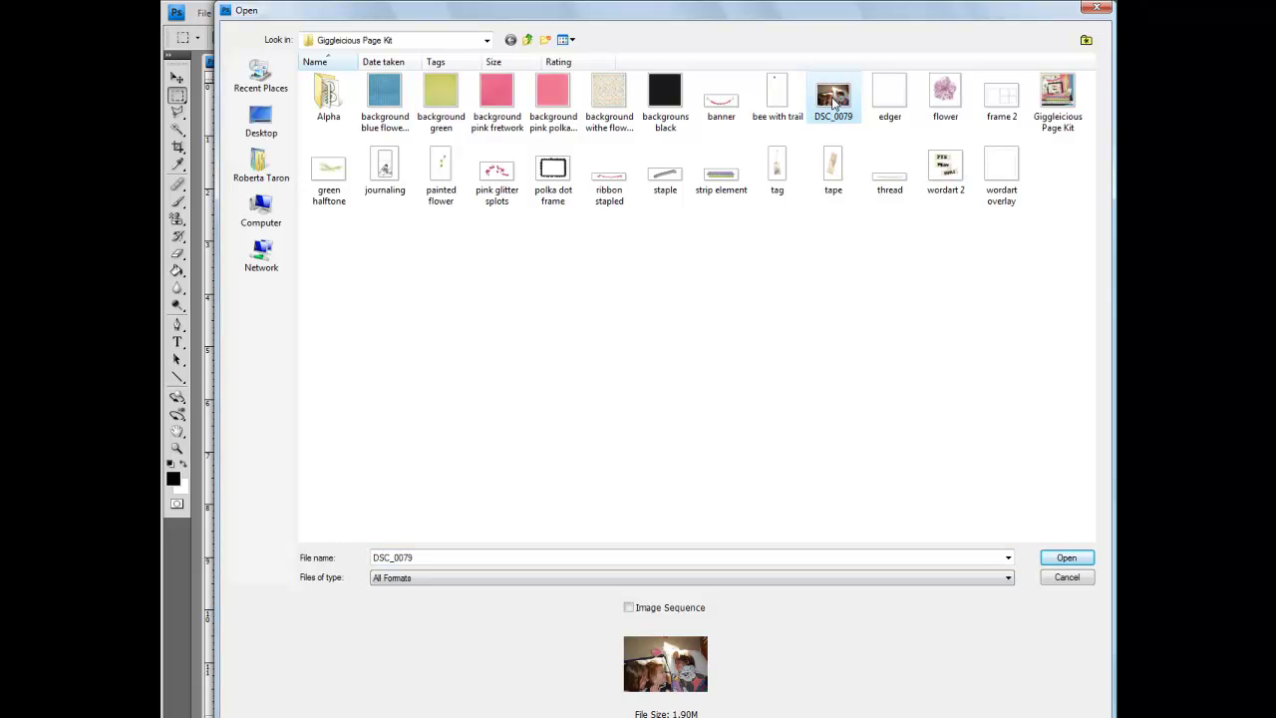
pyautogui.doubleClick(833, 103)
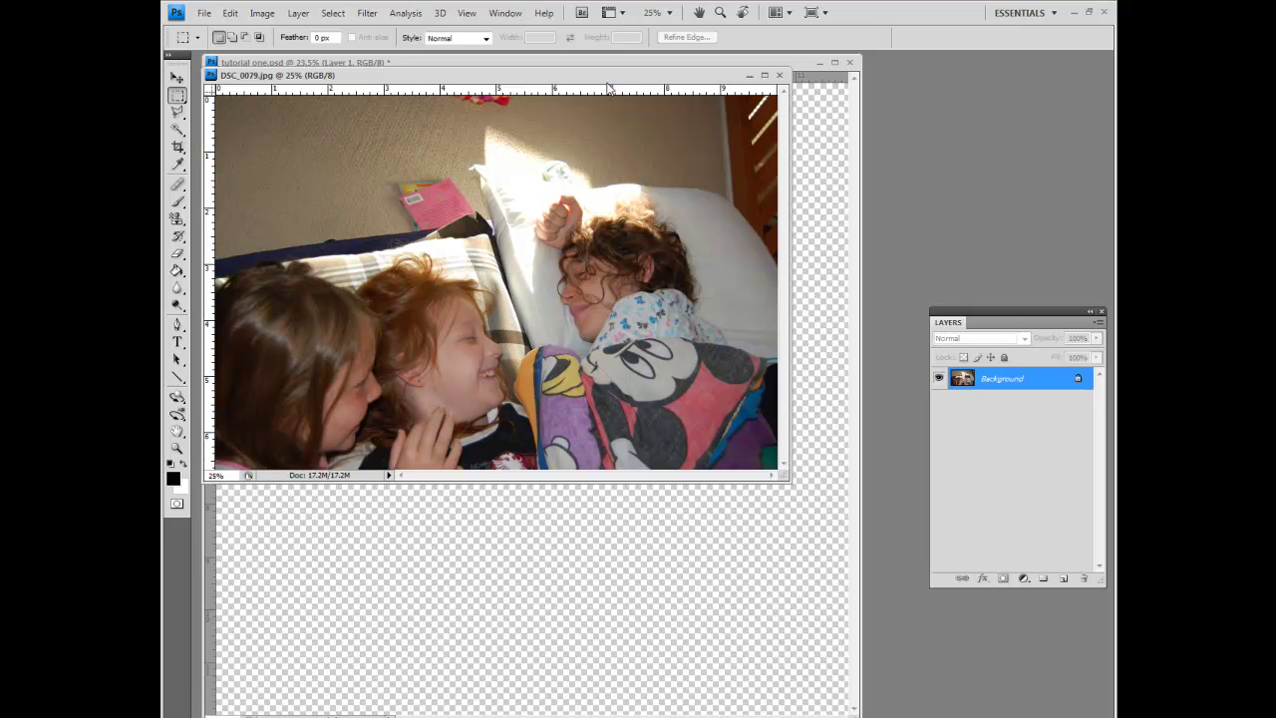
# Step: Activate the Move tool and arrange the DSC_0079 and tutorial one windows so that both are visible
pyautogui.click(177, 78)
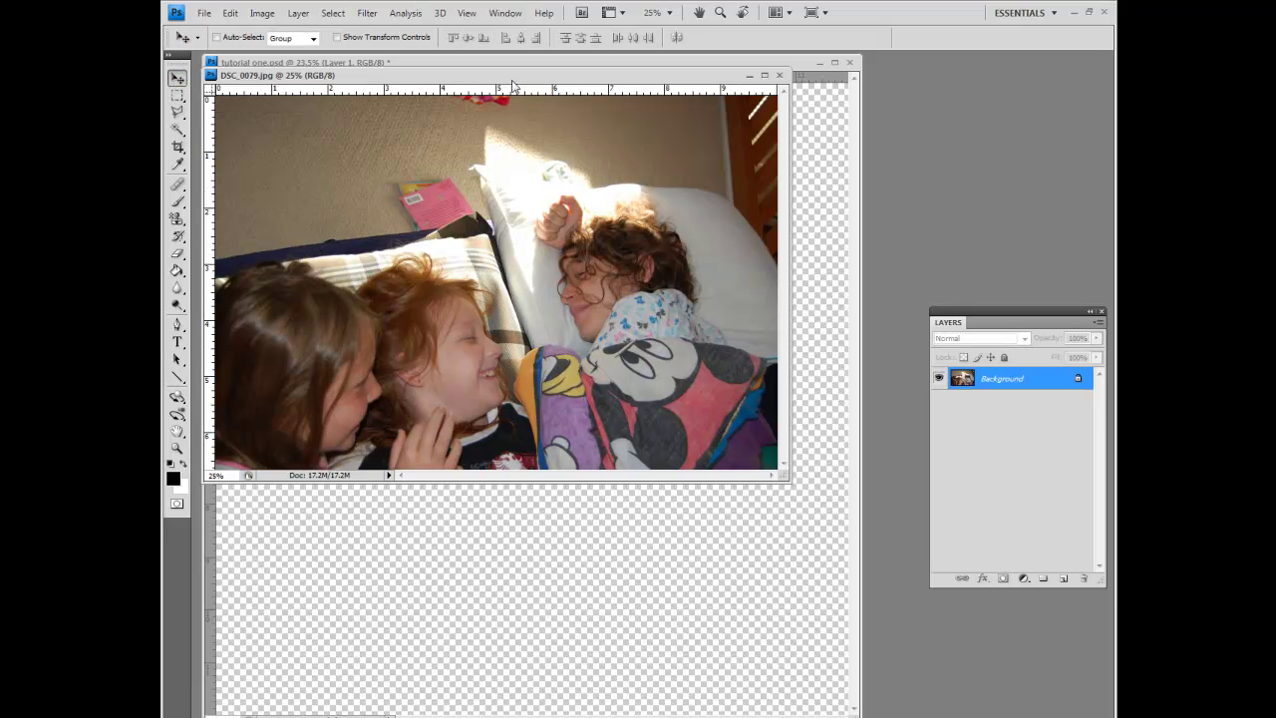
pyautogui.moveTo(523, 78); pyautogui.dragTo(858, 132)
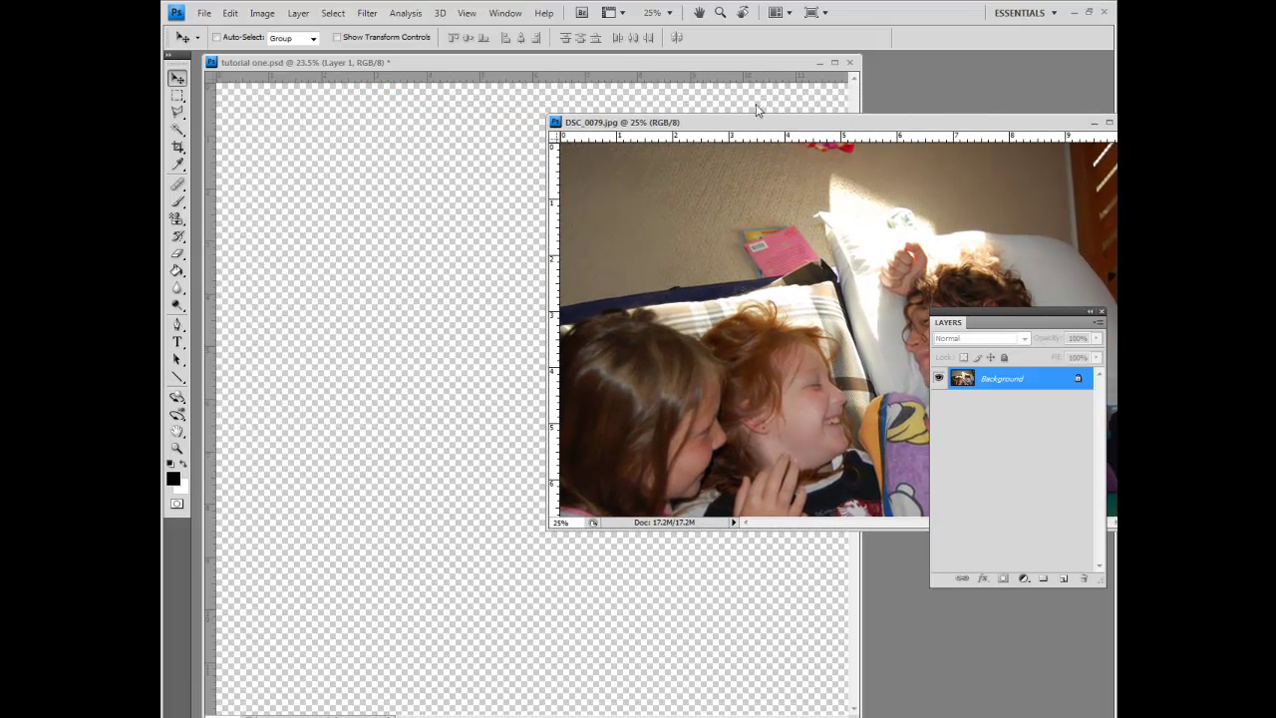
pyautogui.click(642, 70)
pyautogui.moveTo(596, 66)
pyautogui.mouseDown()
pyautogui.moveTo(558, 70)
pyautogui.moveTo(602, 72)
pyautogui.mouseUp()
pyautogui.click(839, 123)
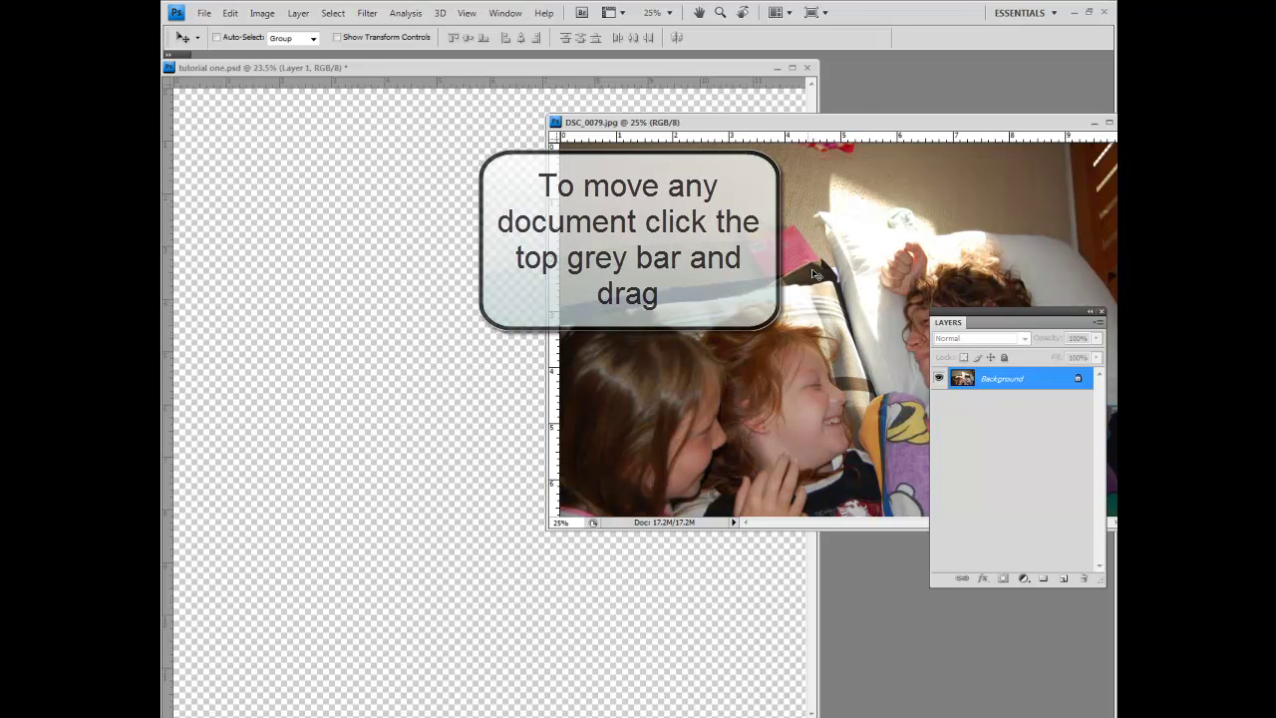
# Step: Copy the Background layer of DSC_0079 into the tutorial one document as a new layer
pyautogui.click(409, 262)
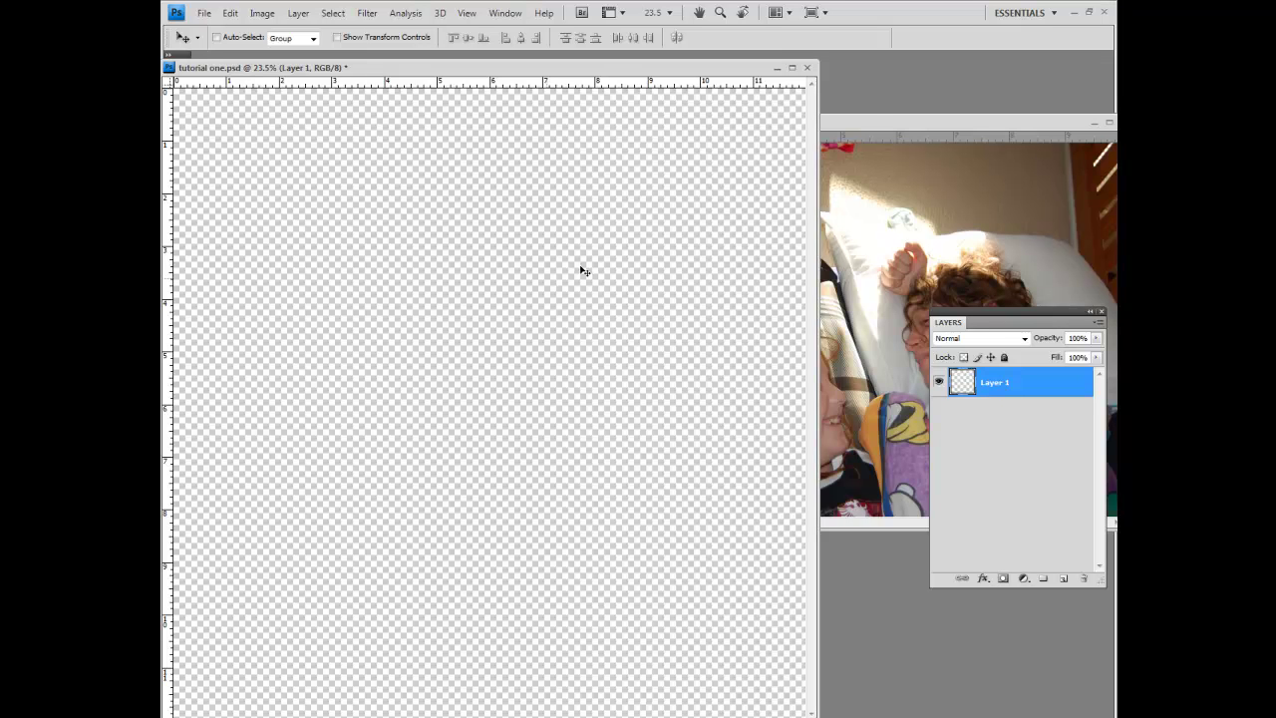
pyautogui.moveTo(875, 123); pyautogui.dragTo(601, 124)
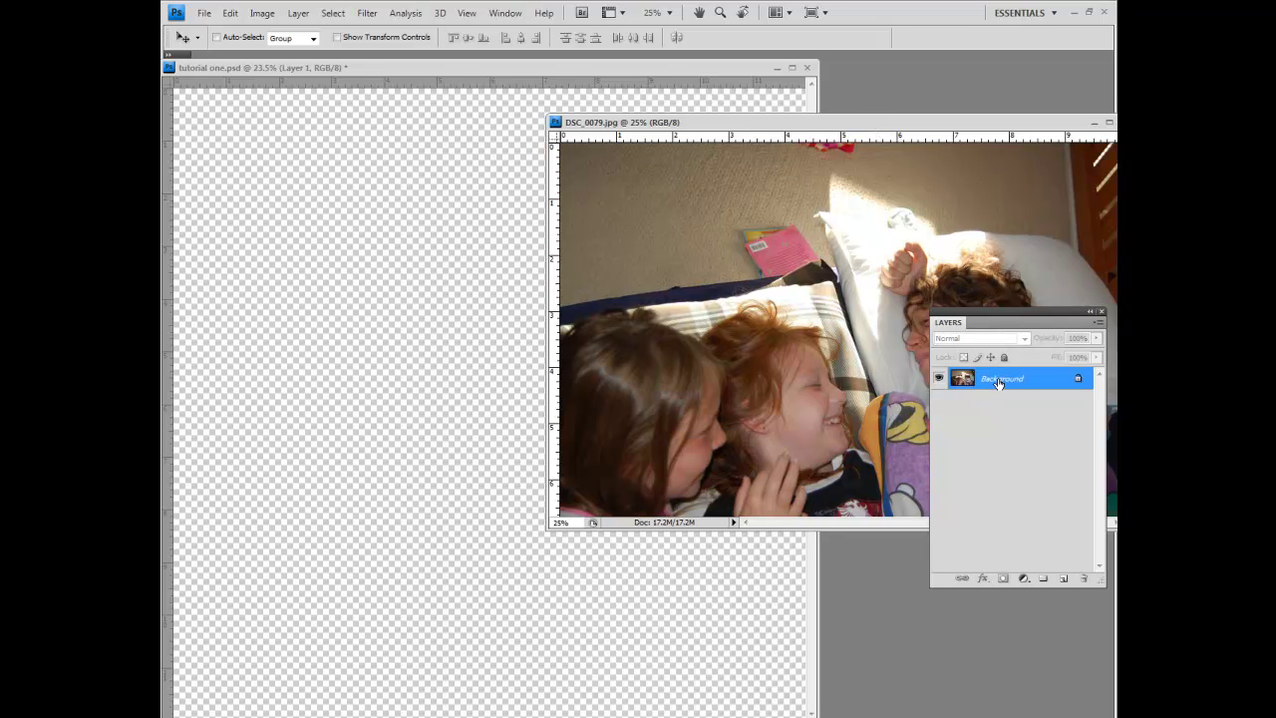
pyautogui.moveTo(1002, 382); pyautogui.dragTo(411, 352)
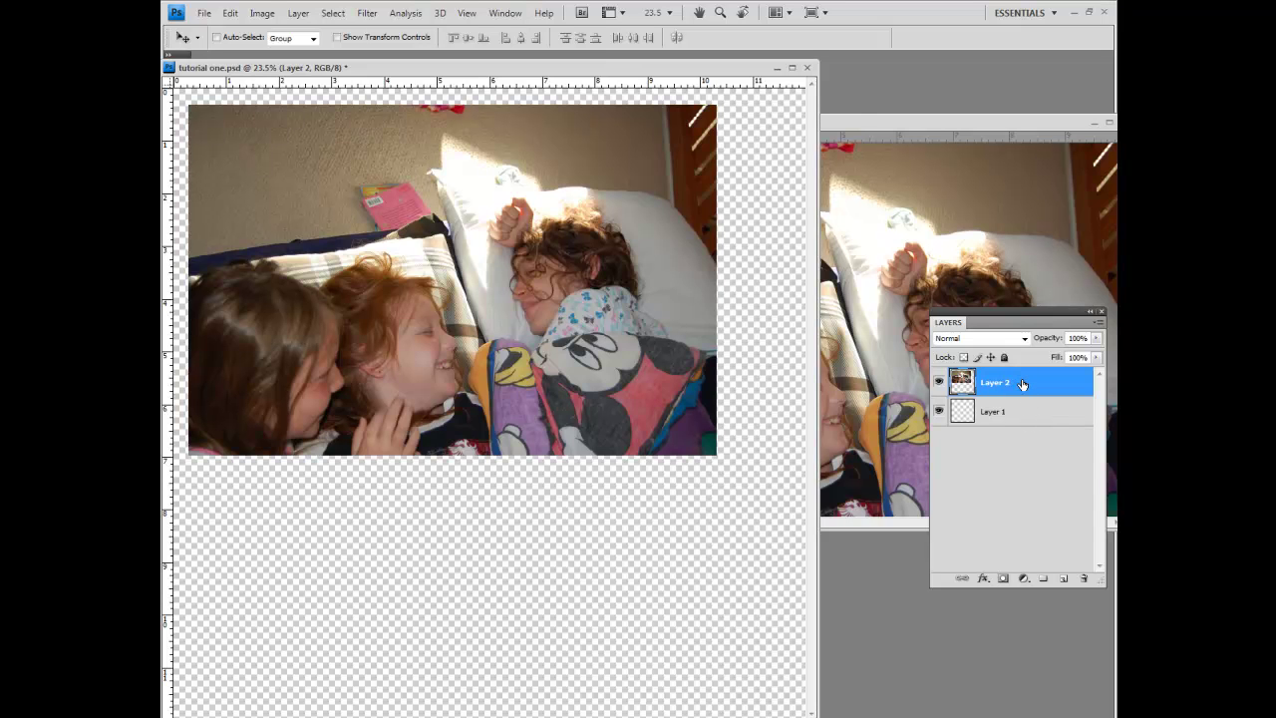
# Step: Close the DSC_0079 photo document and reposition the tutorial one window between the toolbox and the Layers palette
pyautogui.moveTo(1008, 122); pyautogui.dragTo(784, 139)
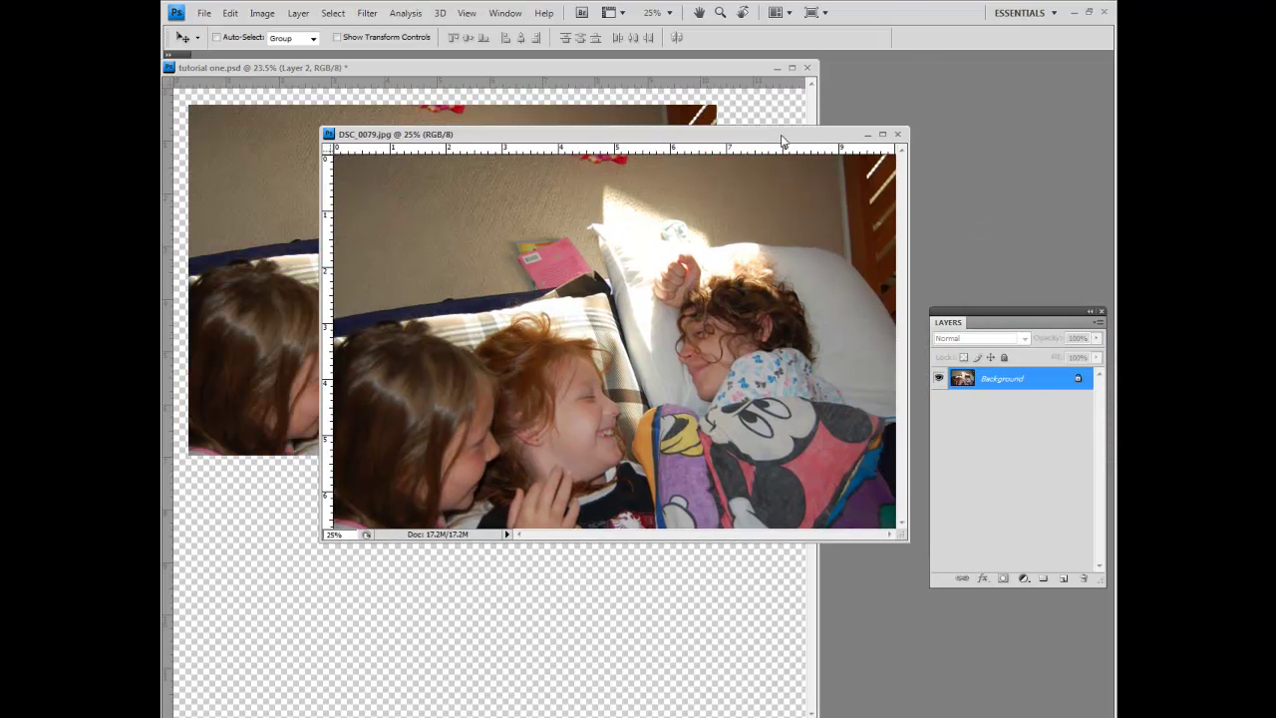
pyautogui.click(897, 133)
pyautogui.moveTo(531, 69); pyautogui.dragTo(624, 67)
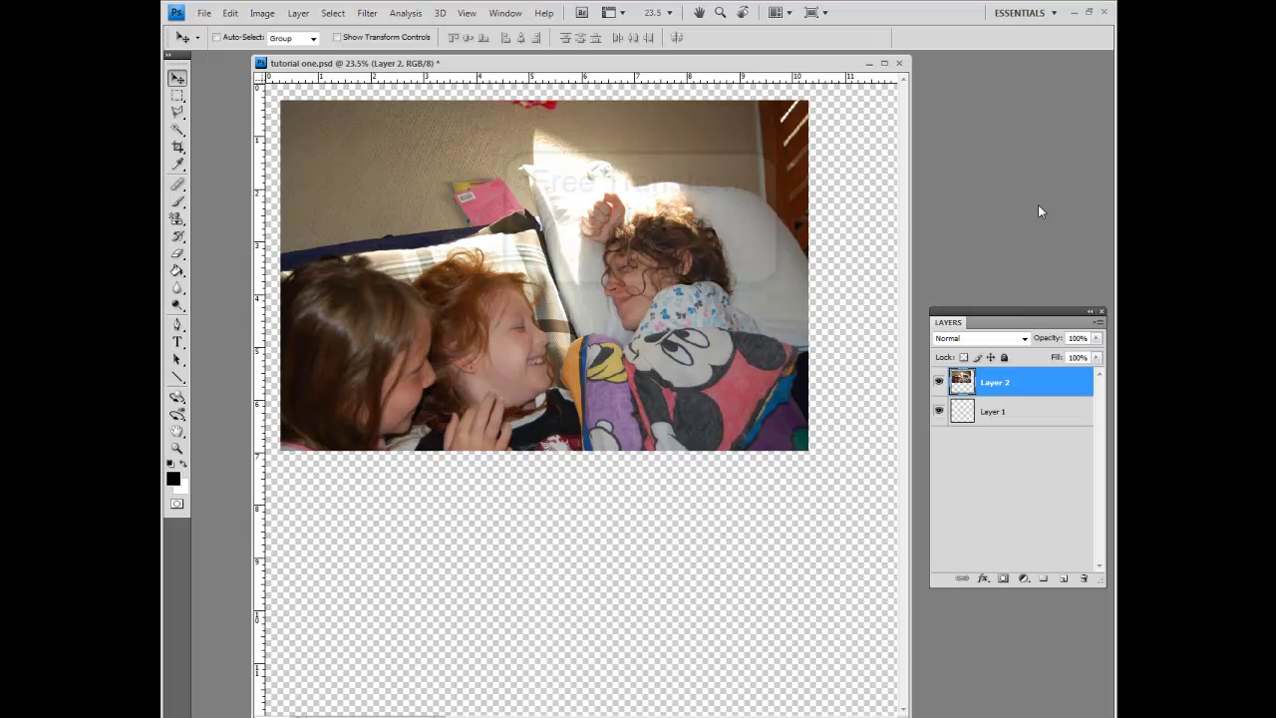
# Step: Scale the photo layer proportionally to about 77.4% with Free Transform and move it toward the middle of the page
pyautogui.hotkey('ctrl', 't')
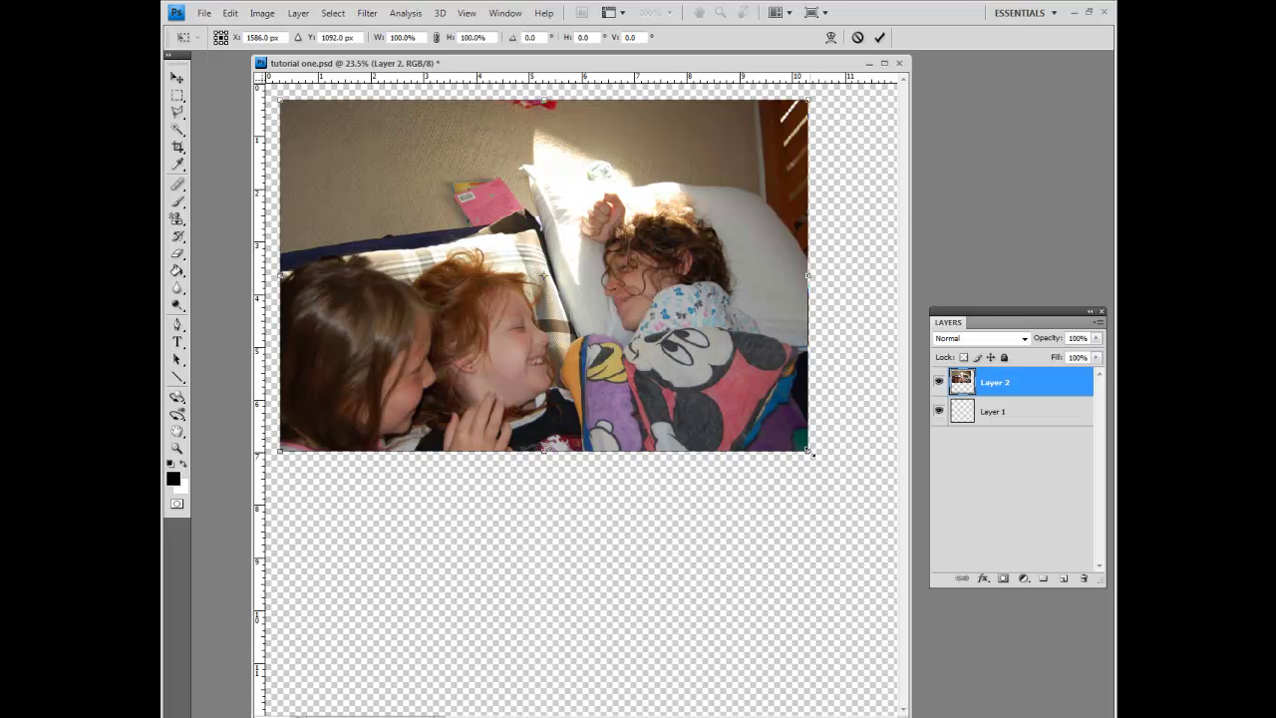
pyautogui.moveTo(810, 452); pyautogui.dragTo(763, 448)
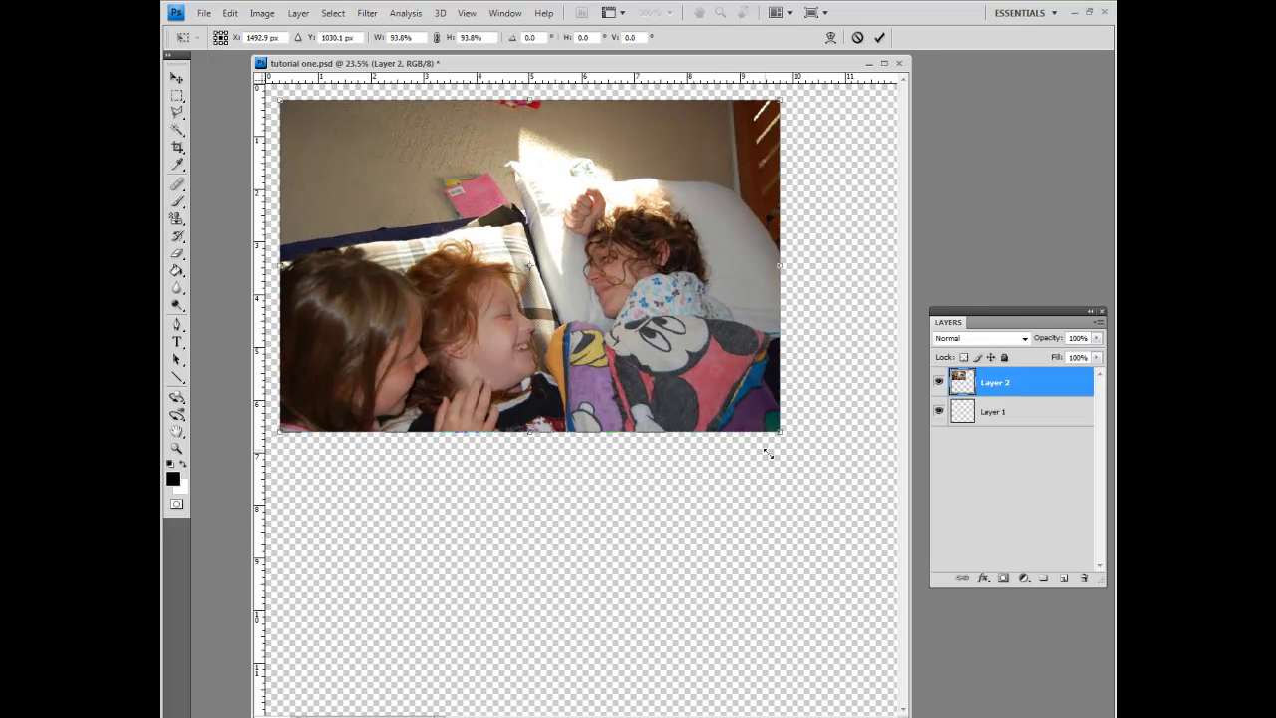
pyautogui.moveTo(712, 406); pyautogui.dragTo(678, 387)
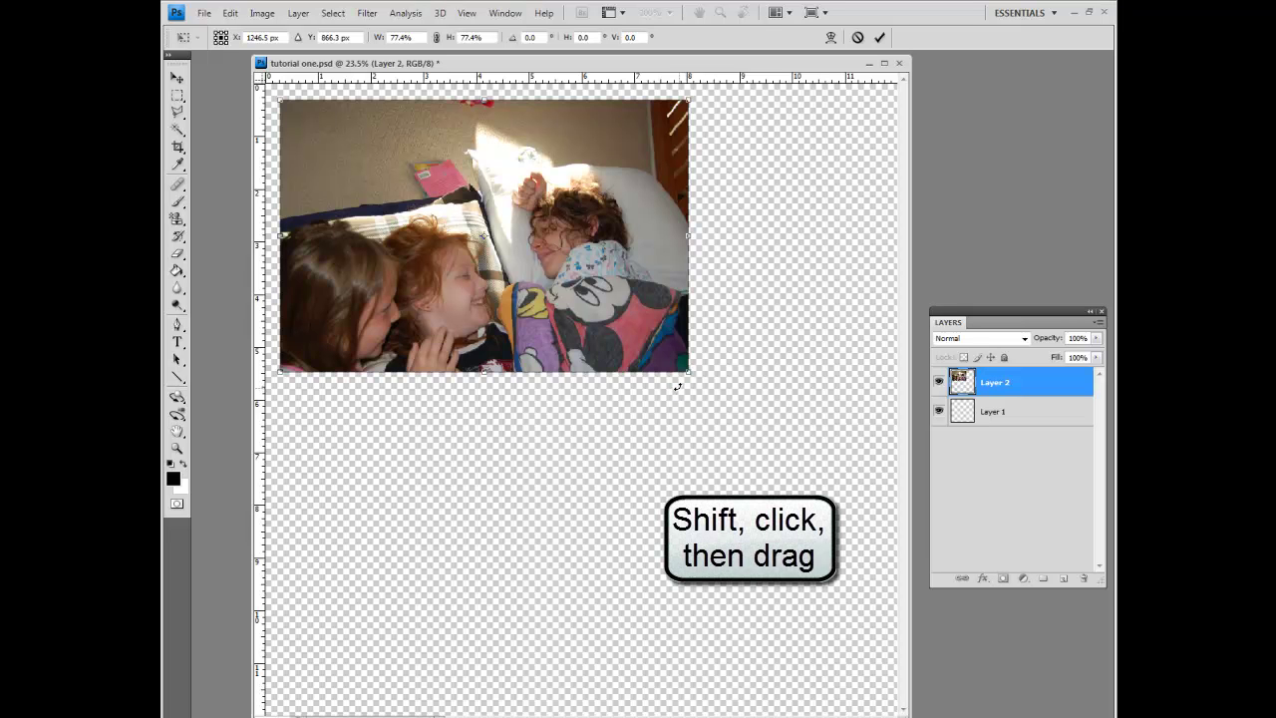
pyautogui.press('Return')
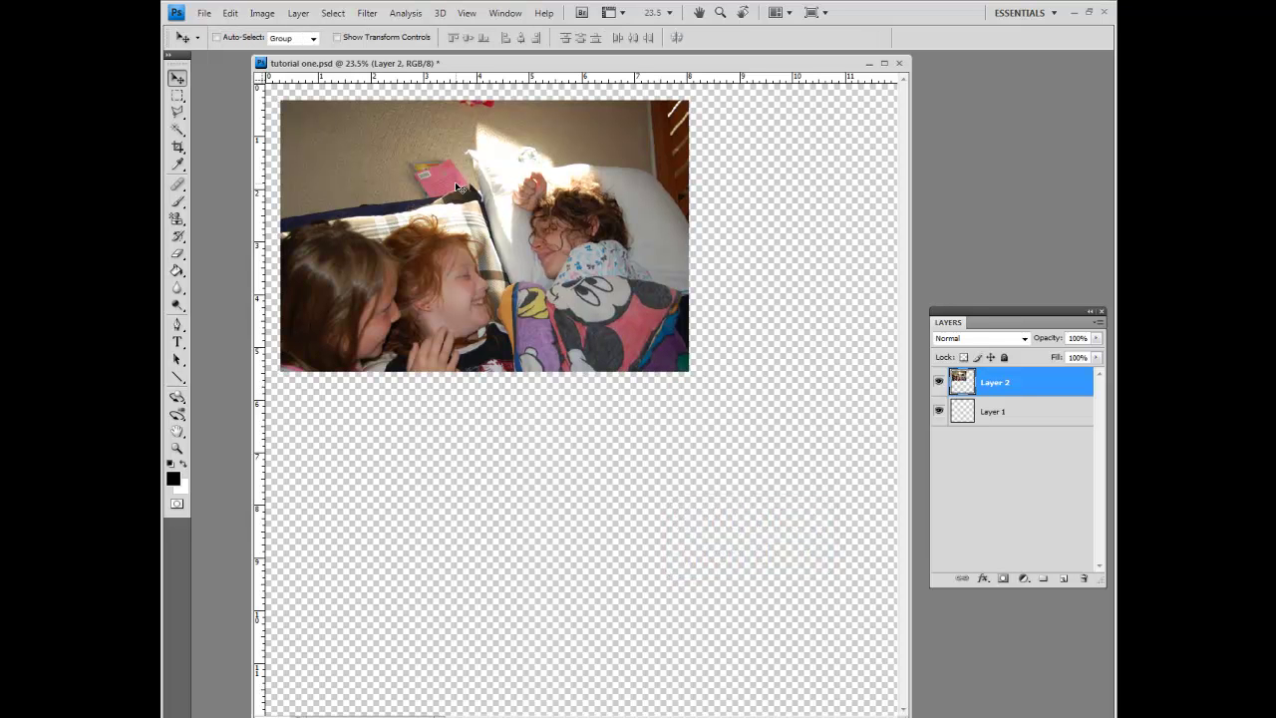
pyautogui.moveTo(454, 181); pyautogui.dragTo(495, 359)
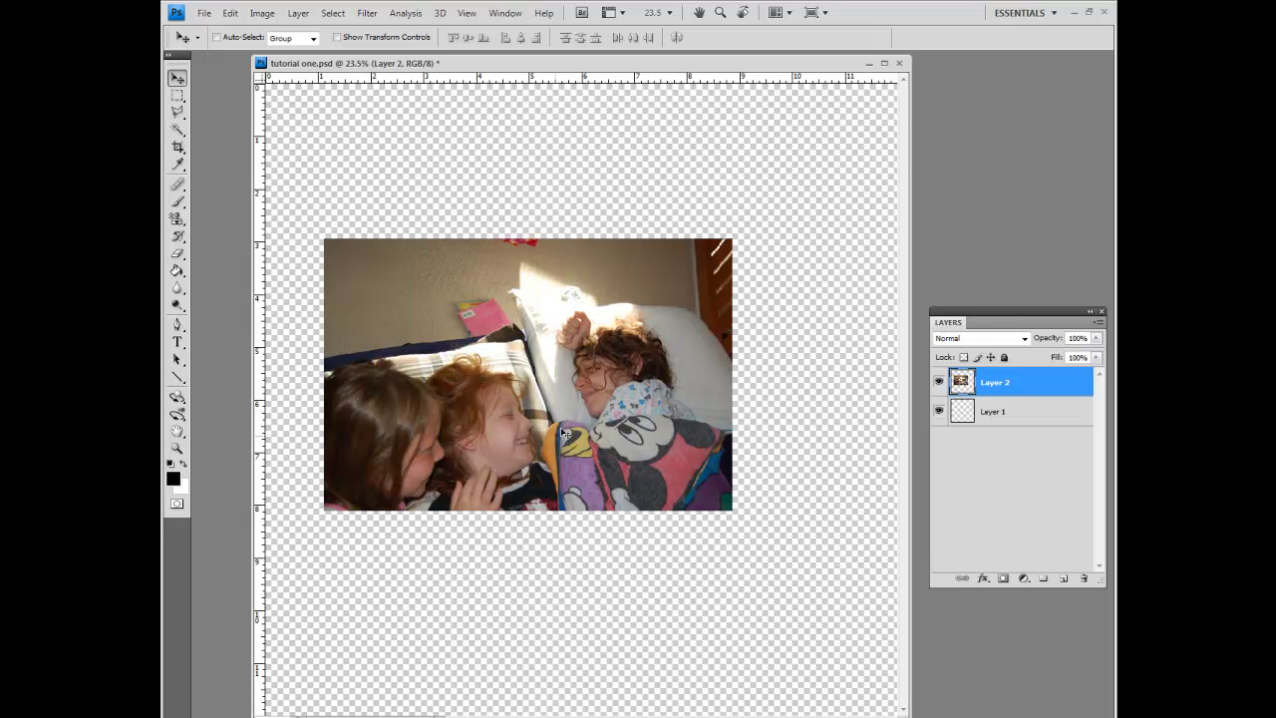
# Step: Select Layer 1 and open background withe flowered, pink glitter splots, polka dot frame, ribbon stapled, staple and wordart 2 together from the Giggleicious Page Kit folder
pyautogui.click(1006, 415)
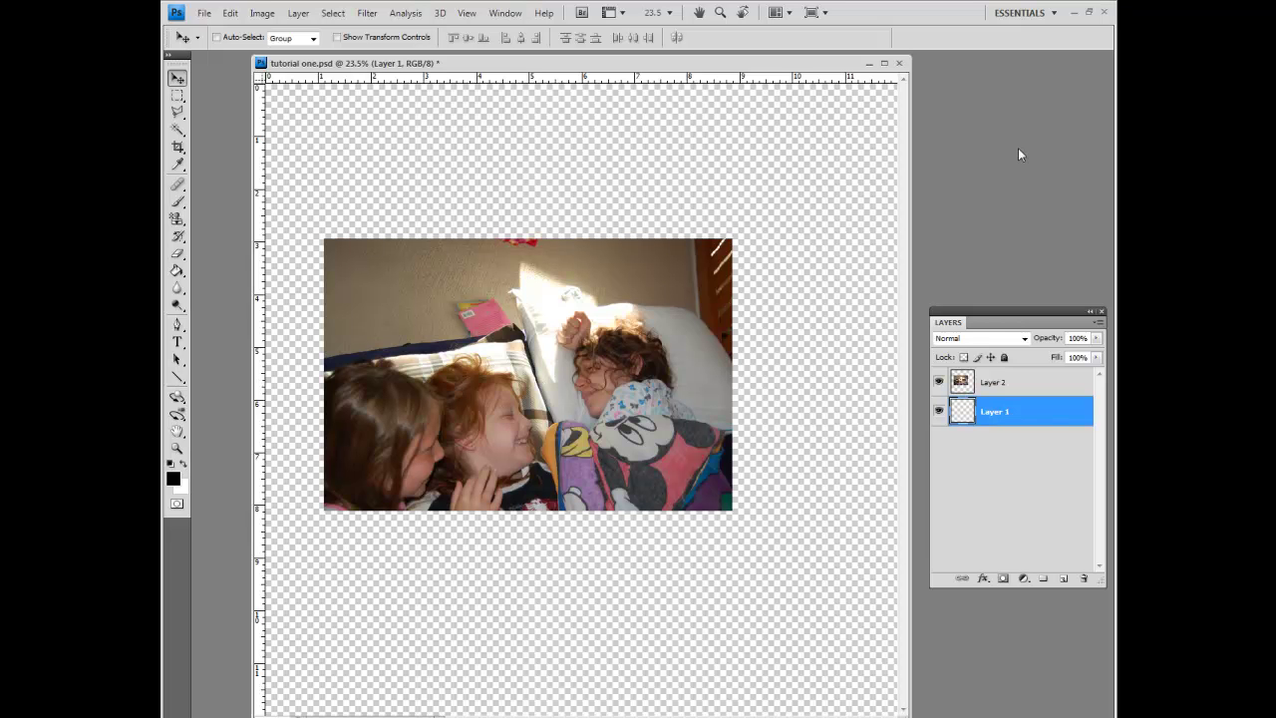
pyautogui.doubleClick(991, 161)
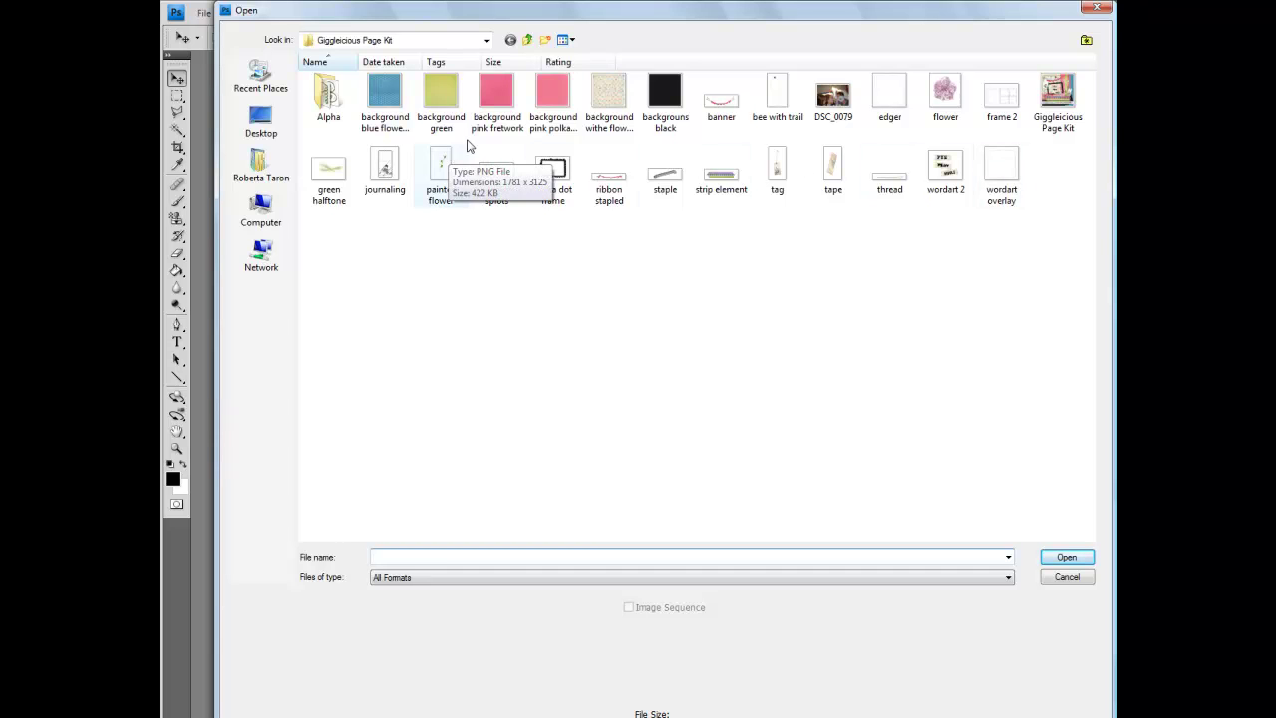
pyautogui.click(610, 96)
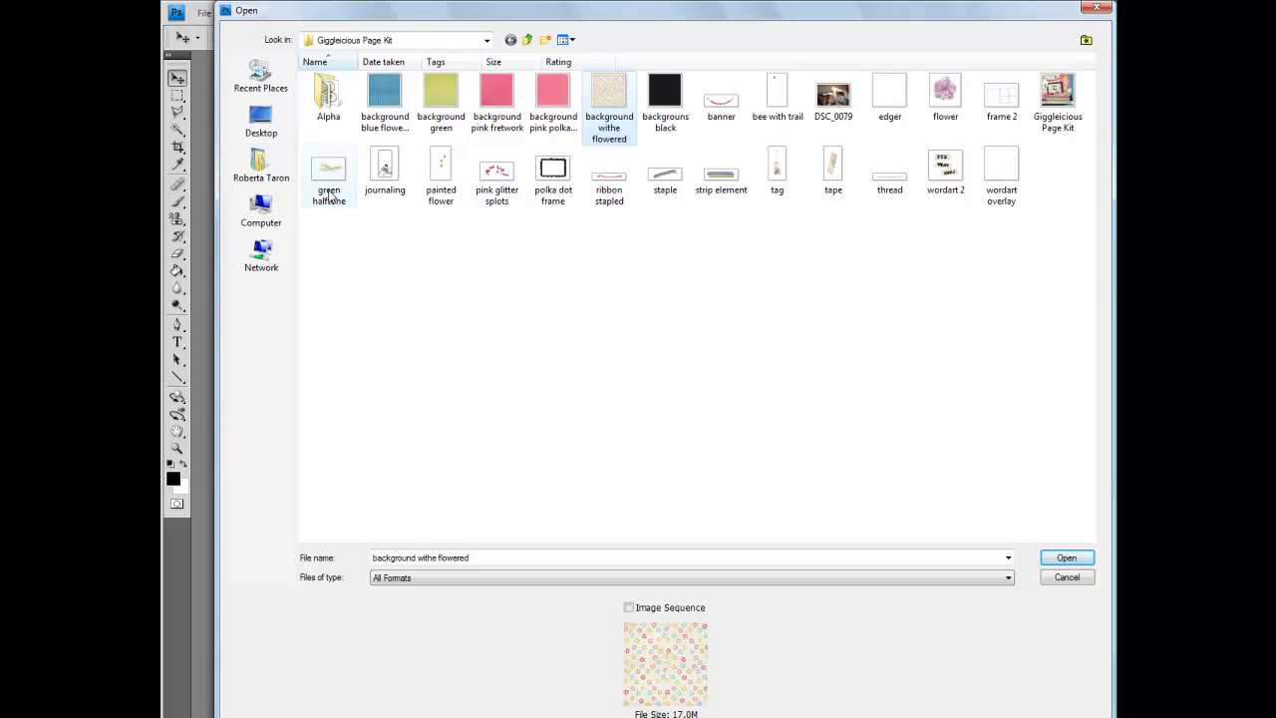
pyautogui.keyDown('ctrl'); pyautogui.click(495, 173); pyautogui.keyUp('ctrl')
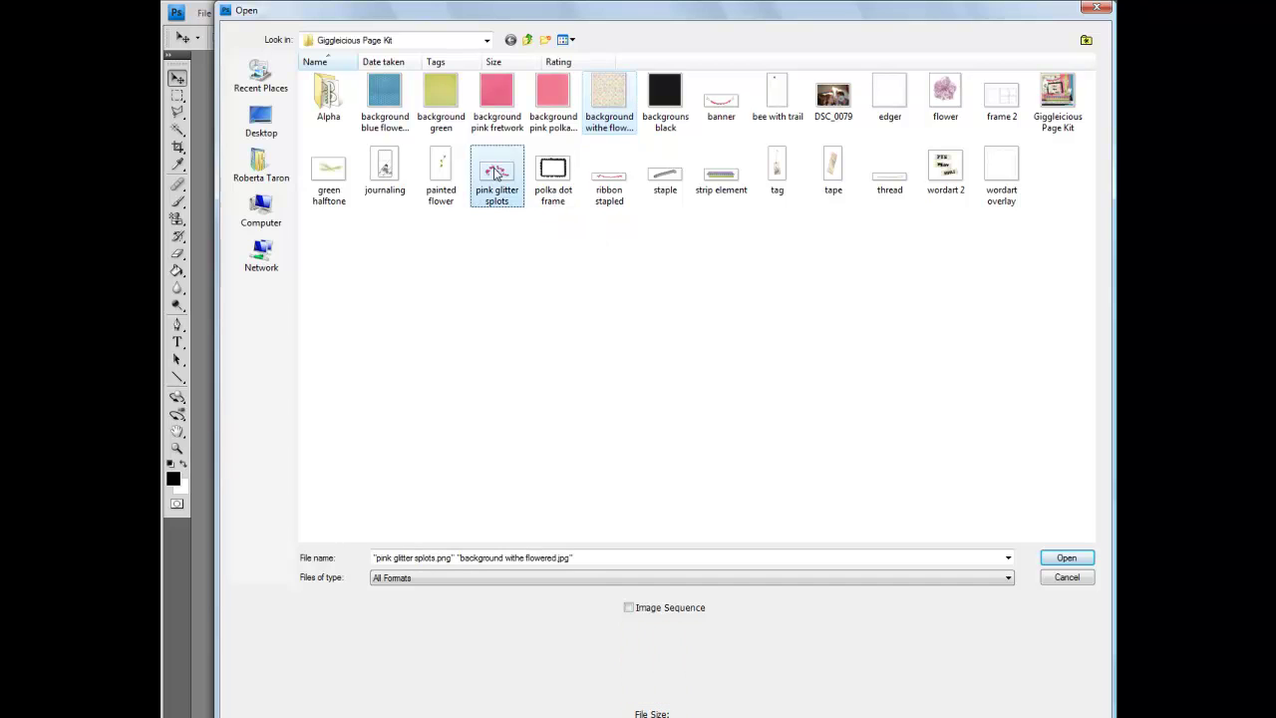
pyautogui.keyDown('ctrl'); pyautogui.click(554, 171); pyautogui.keyUp('ctrl')
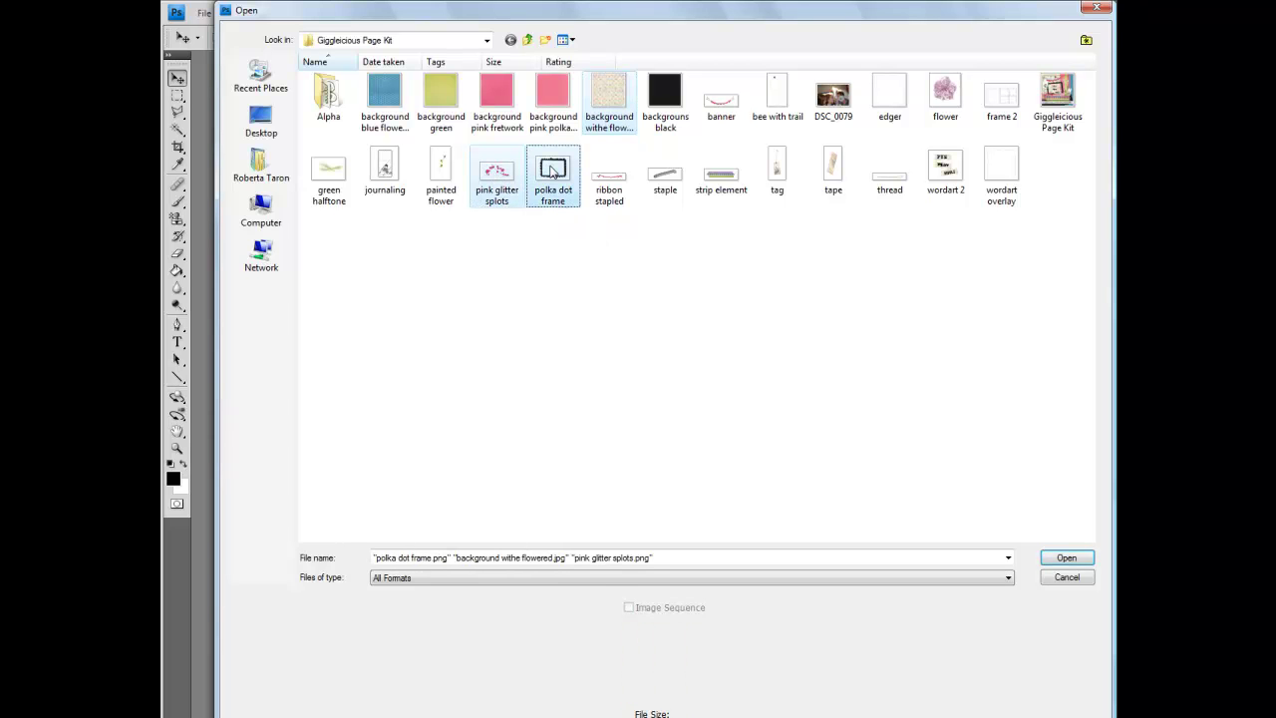
pyautogui.keyDown('ctrl'); pyautogui.click(604, 181); pyautogui.keyUp('ctrl')
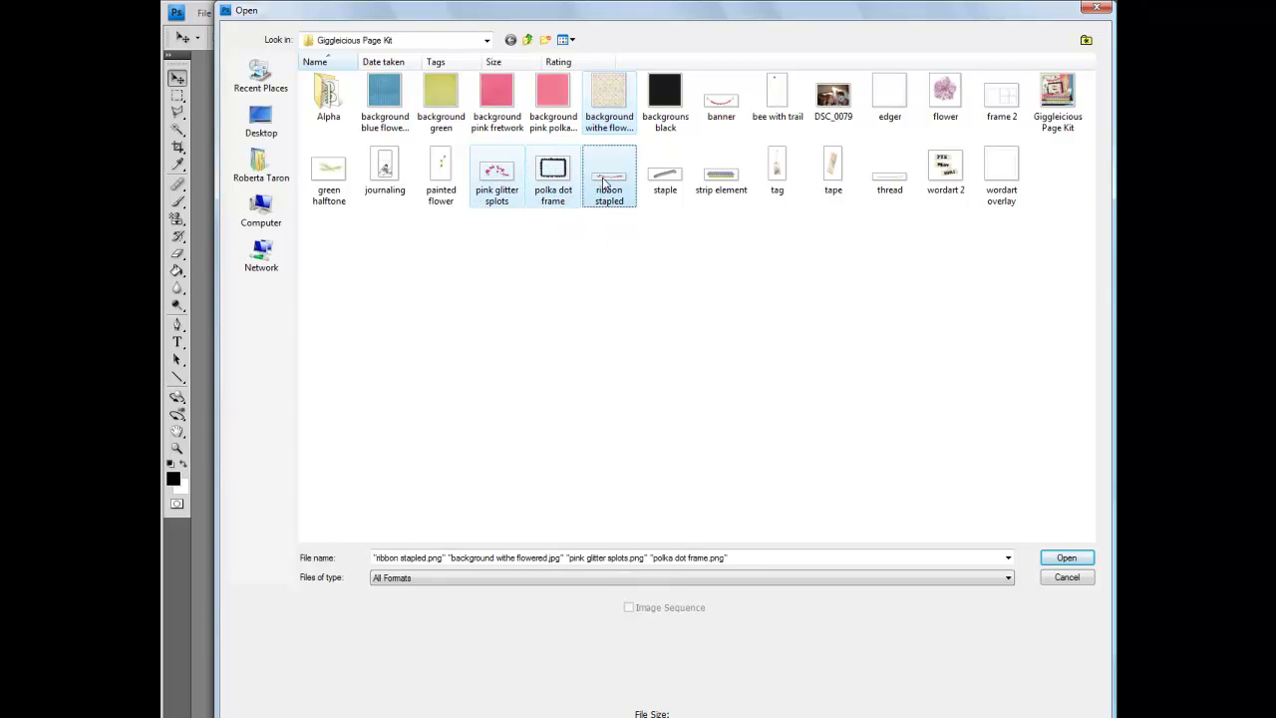
pyautogui.keyDown('ctrl'); pyautogui.click(670, 177); pyautogui.keyUp('ctrl')
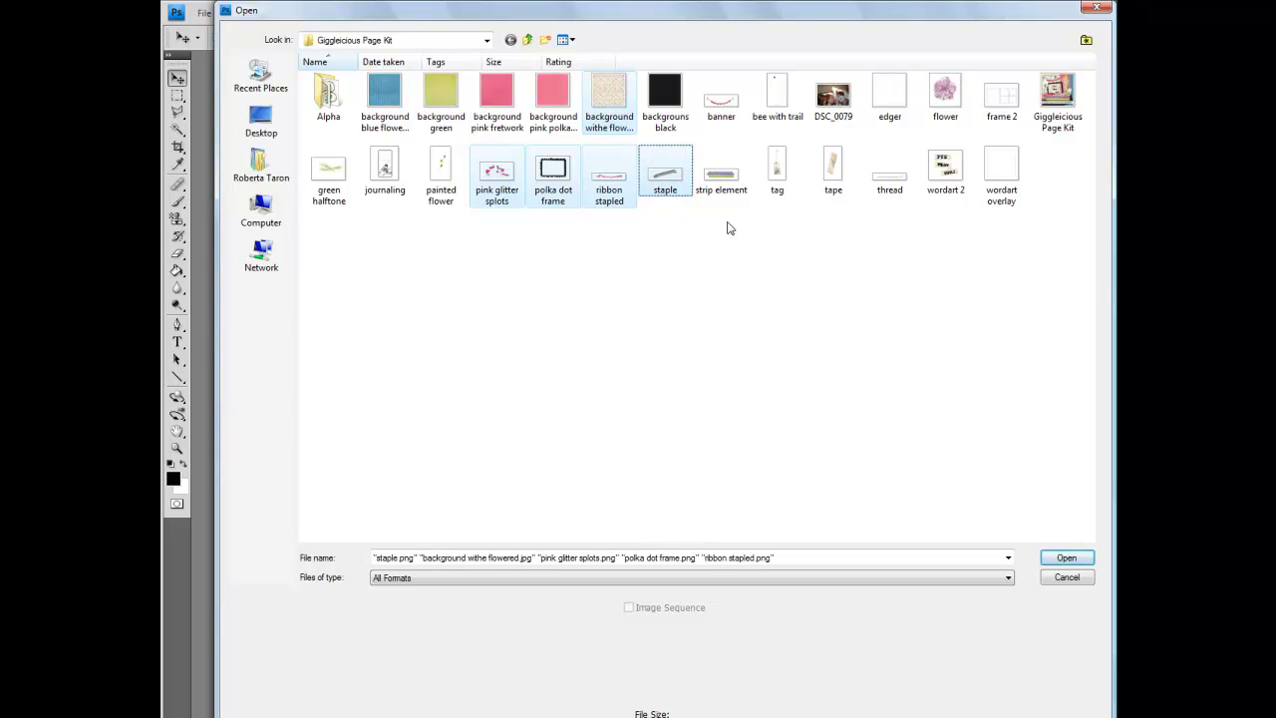
pyautogui.keyDown('ctrl'); pyautogui.click(937, 176); pyautogui.keyUp('ctrl')
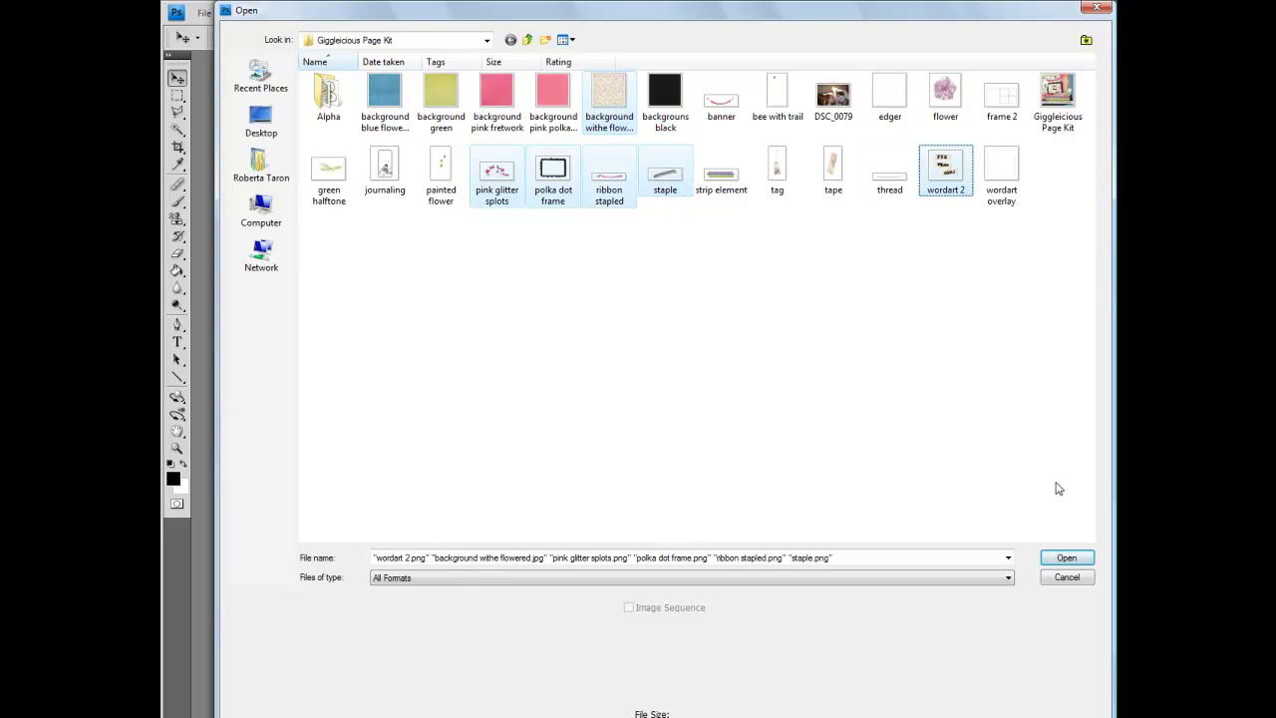
pyautogui.click(1067, 558)
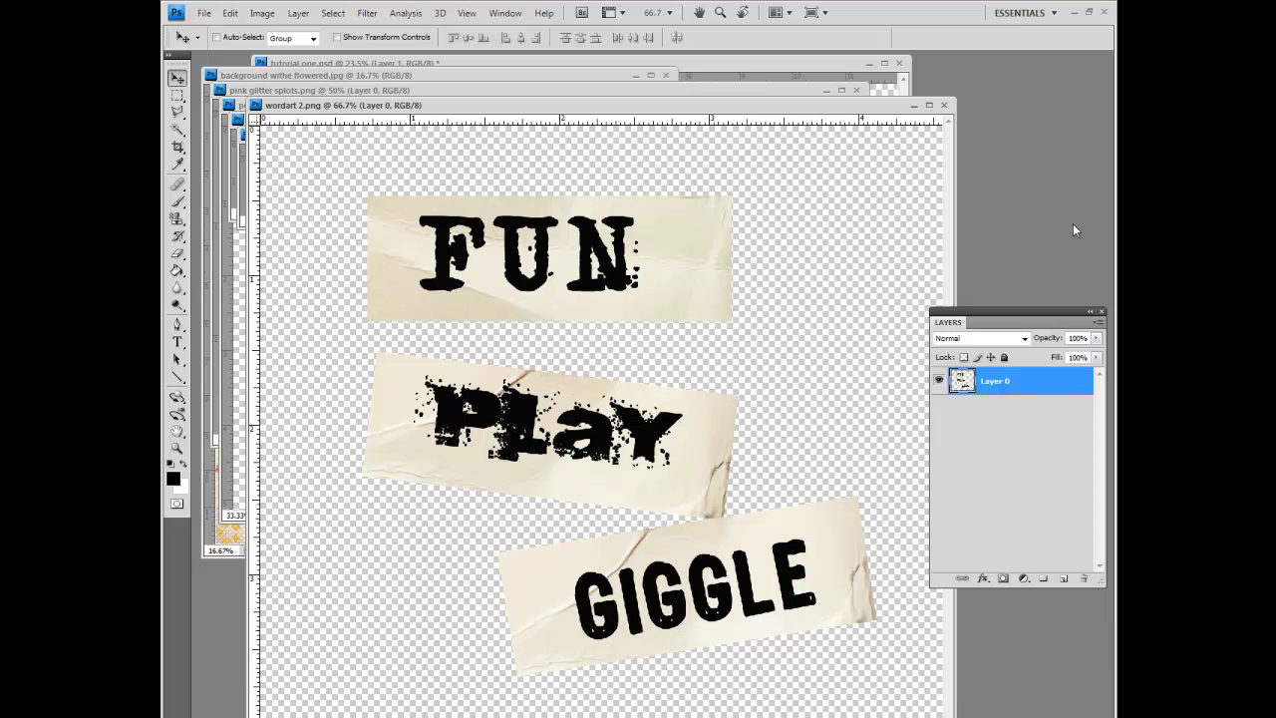
# Step: Arrange the tutorial one and wordart 2 windows so both are visible and copy the word art layer onto the scrapbook page
pyautogui.click(691, 63)
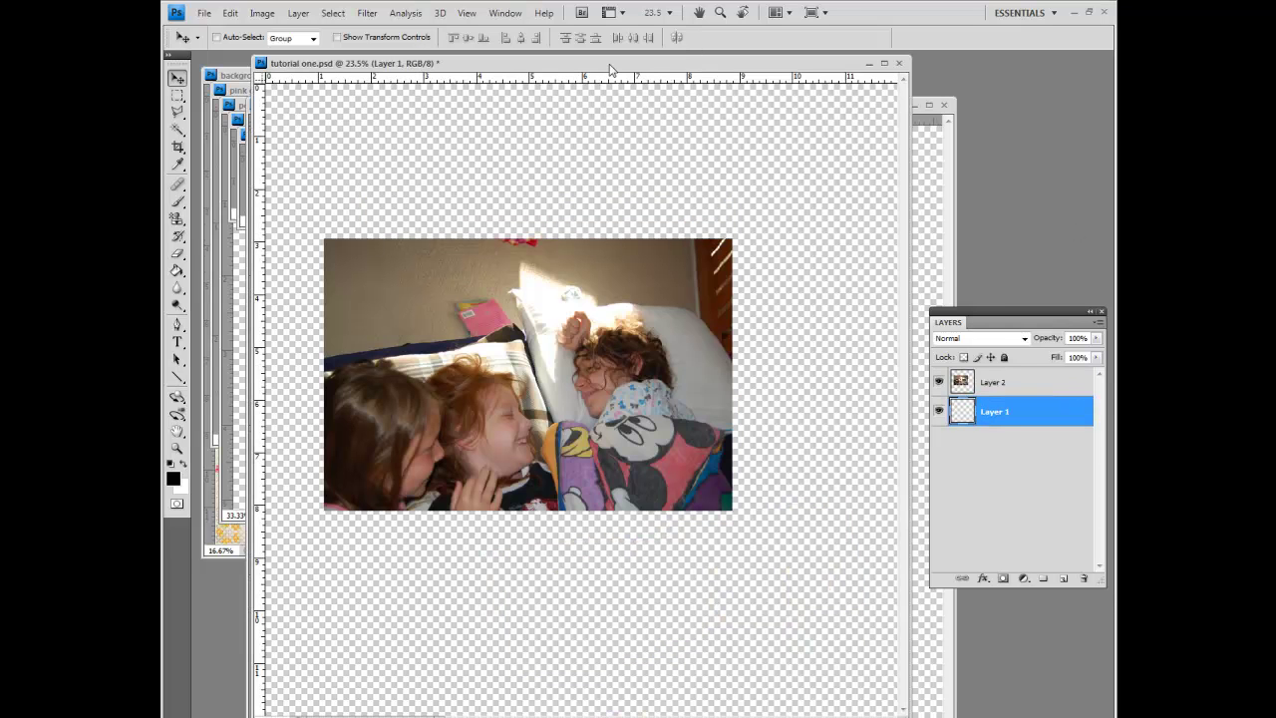
pyautogui.moveTo(611, 68); pyautogui.dragTo(856, 66)
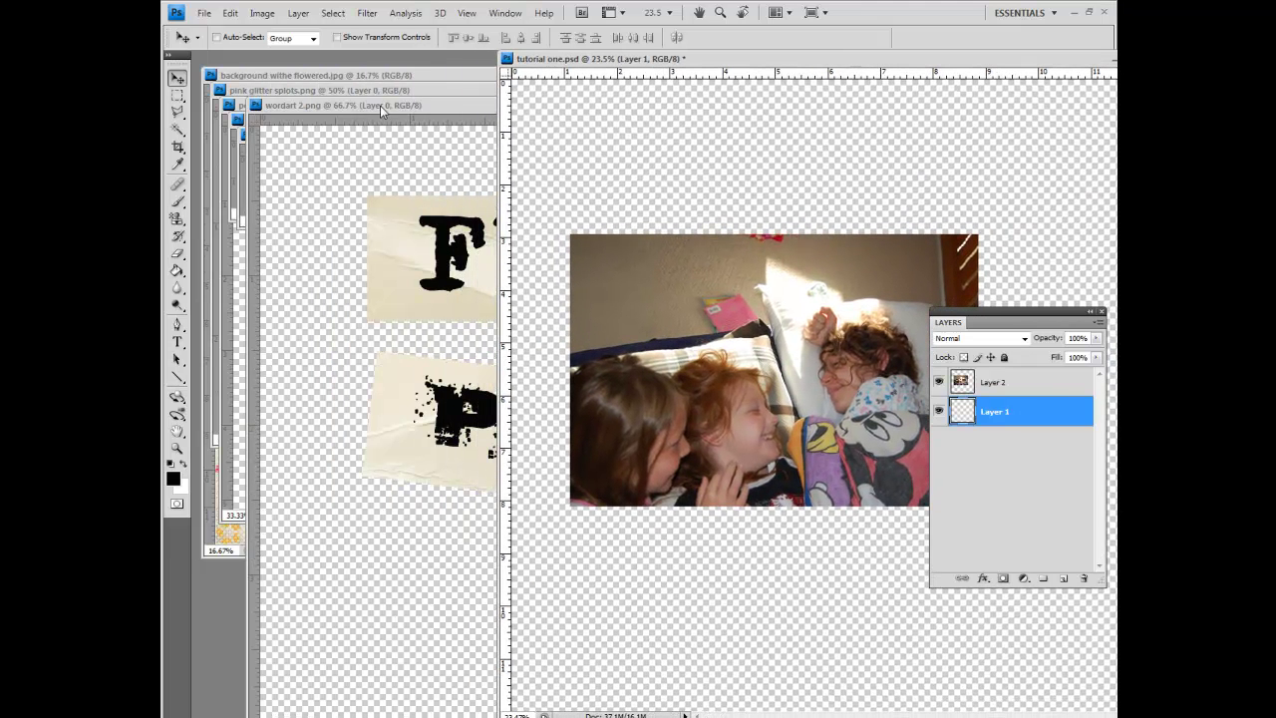
pyautogui.click(327, 107)
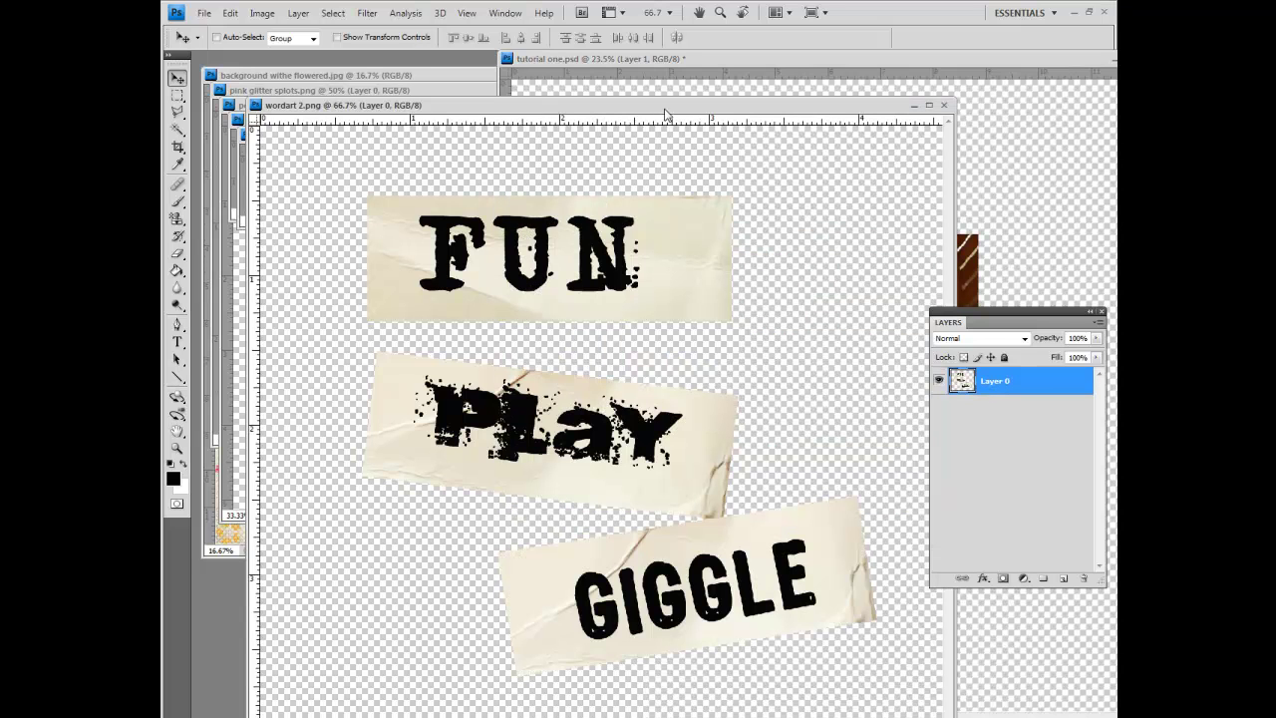
pyautogui.moveTo(671, 107); pyautogui.dragTo(462, 100)
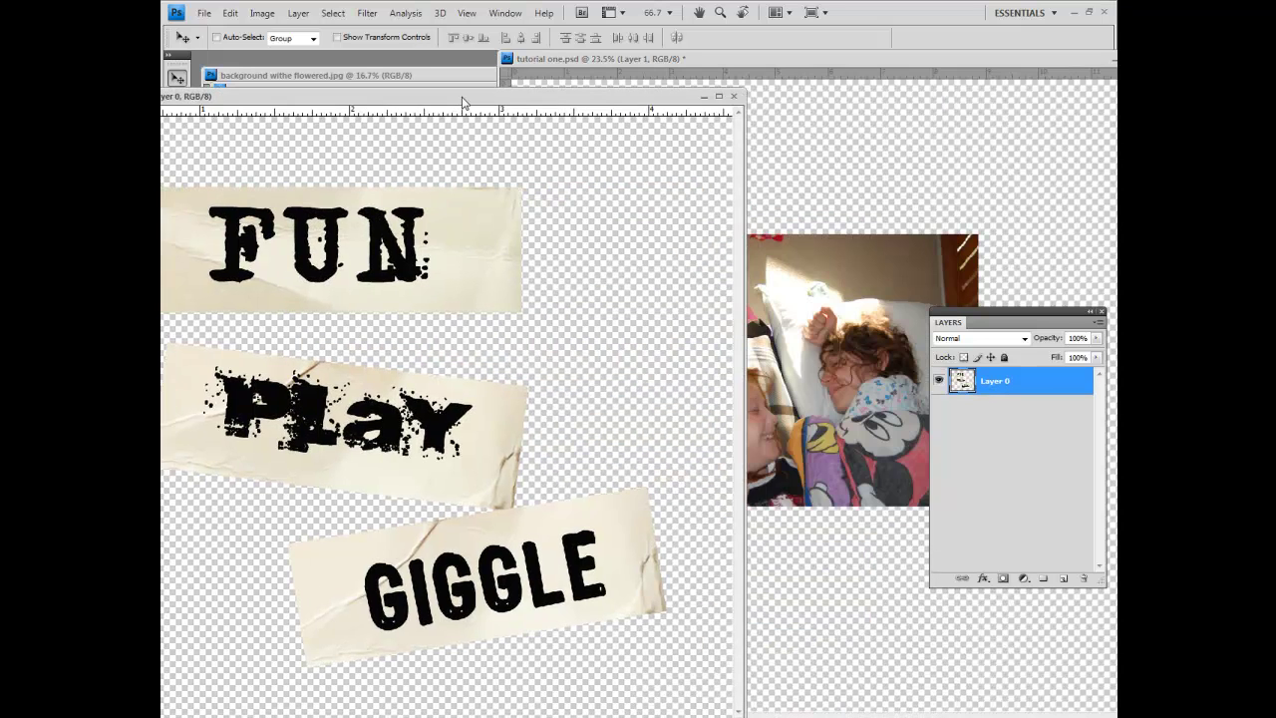
pyautogui.moveTo(990, 389); pyautogui.dragTo(879, 270)
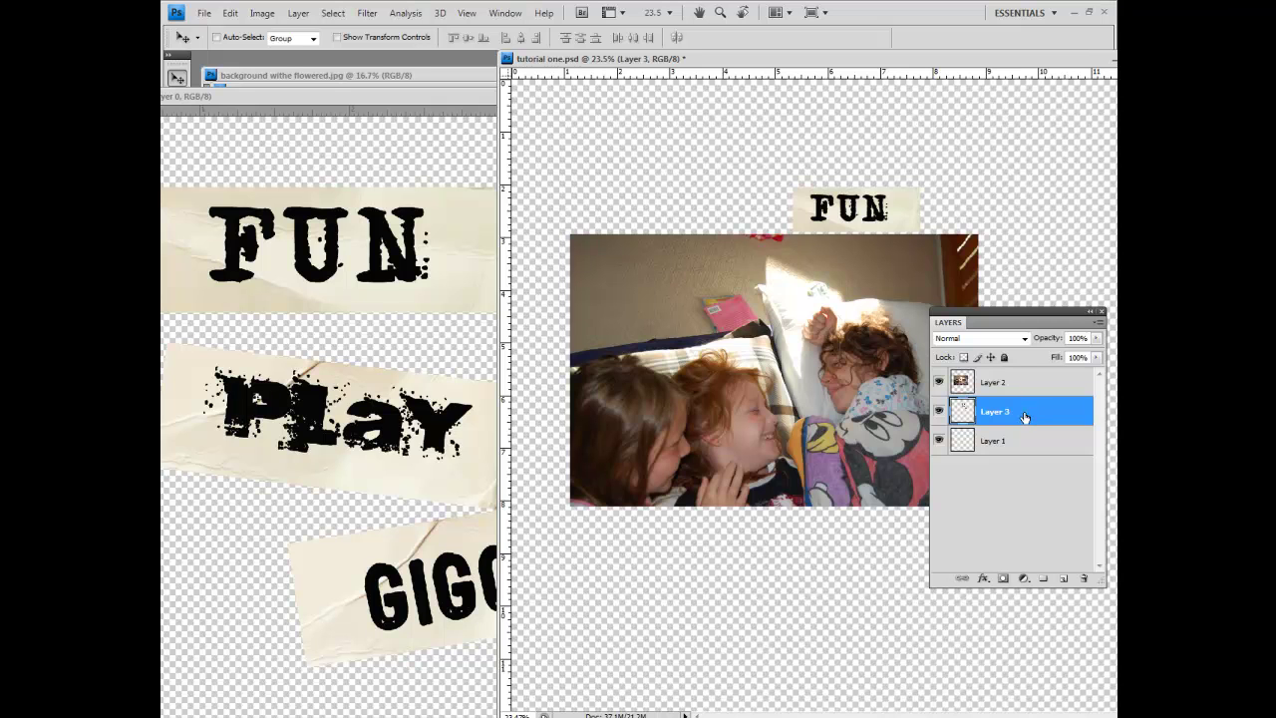
# Step: Reorder the layers so that the photo's Layer 2 lies directly beneath the word art's Layer 3
pyautogui.moveTo(1024, 417); pyautogui.dragTo(1025, 372)
pyautogui.click(1018, 385)
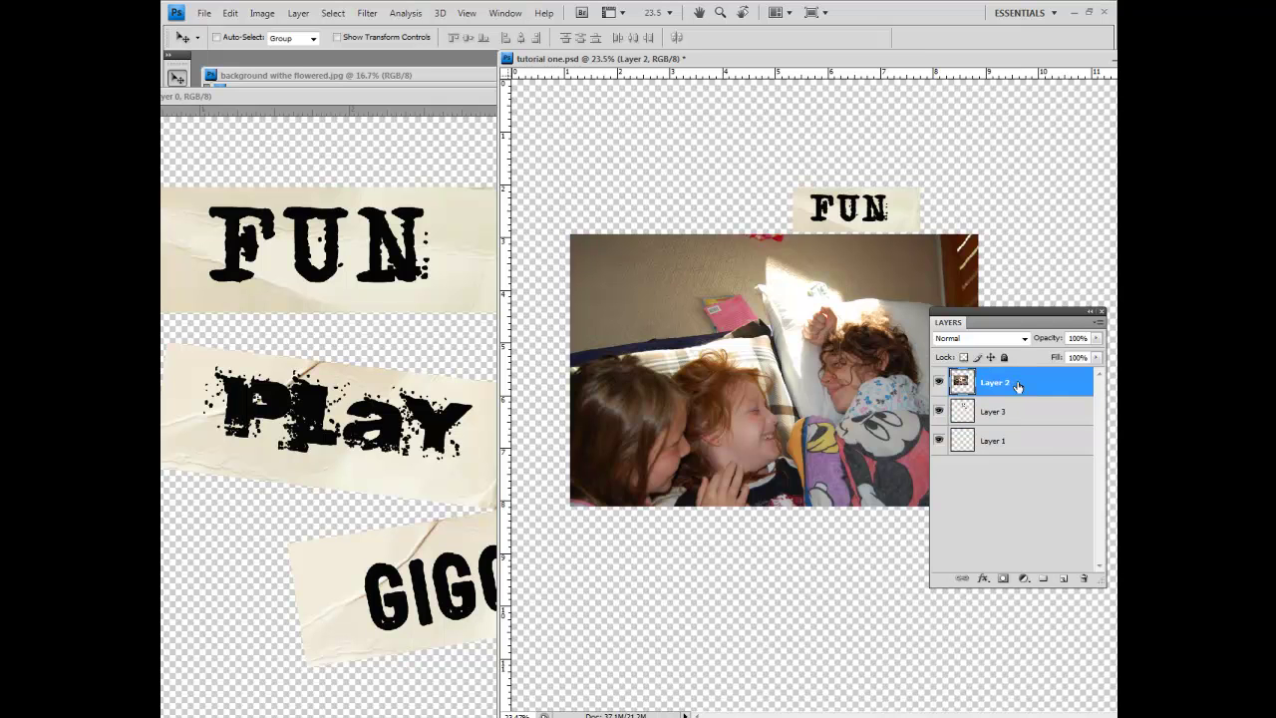
pyautogui.moveTo(1018, 385); pyautogui.dragTo(1016, 429)
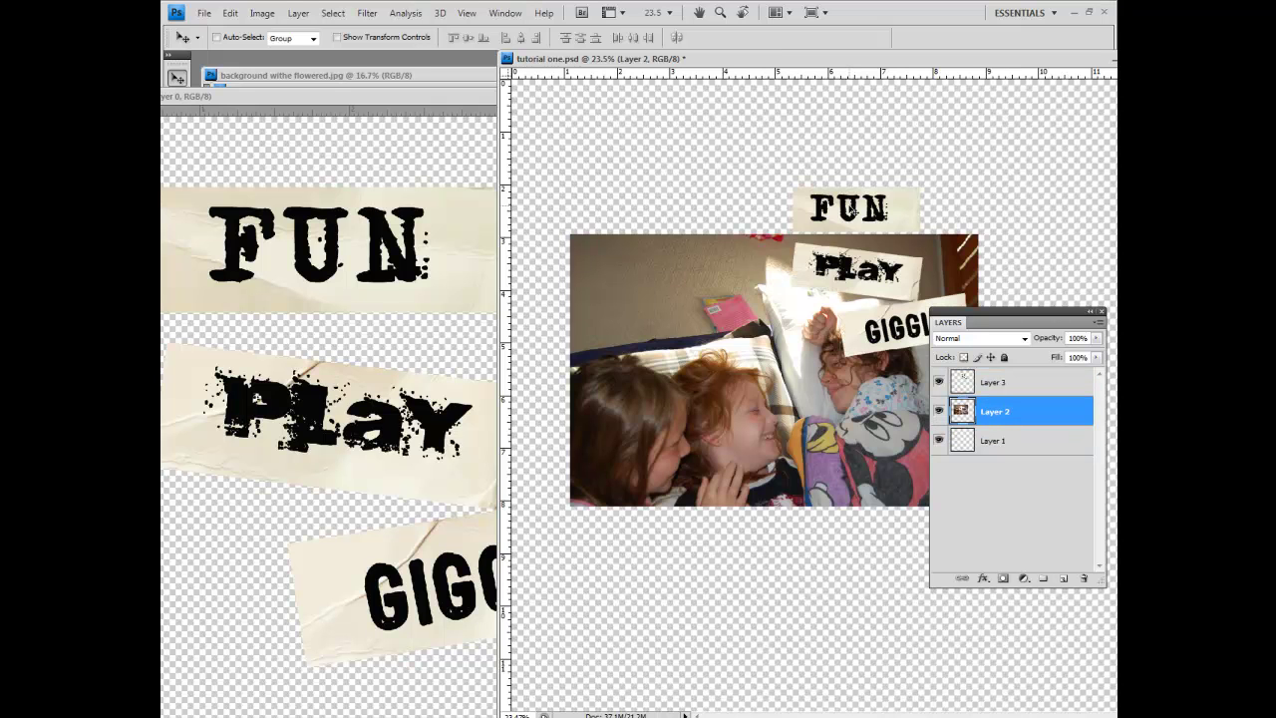
# Step: Move the word art to the page's upper-right corner and close the wordart 2 document
pyautogui.click(994, 381)
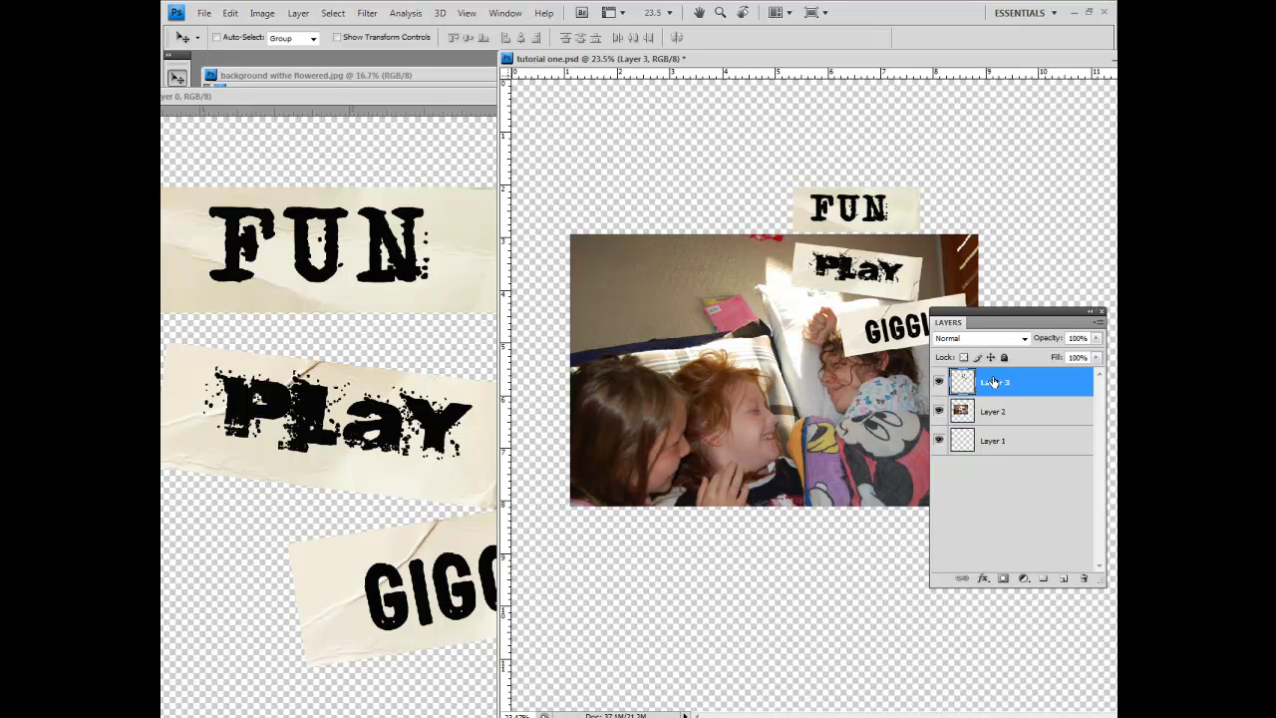
pyautogui.moveTo(963, 150); pyautogui.dragTo(1086, 94)
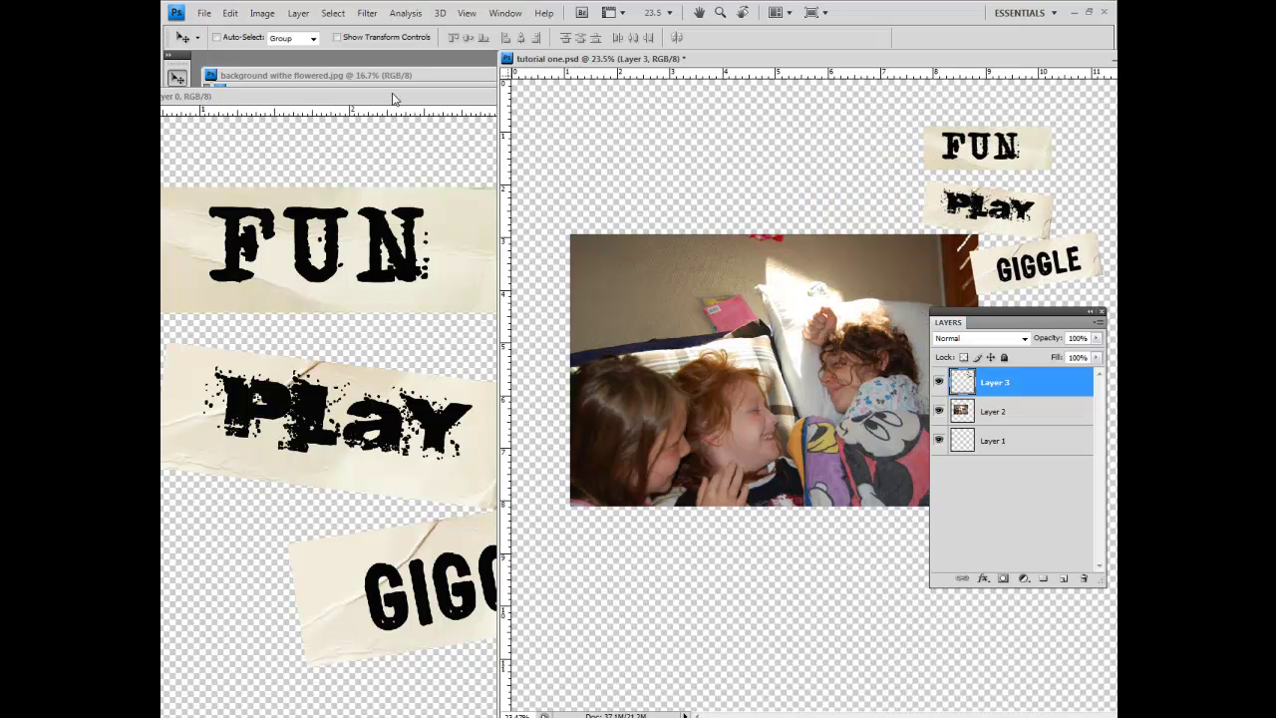
pyautogui.click(399, 97)
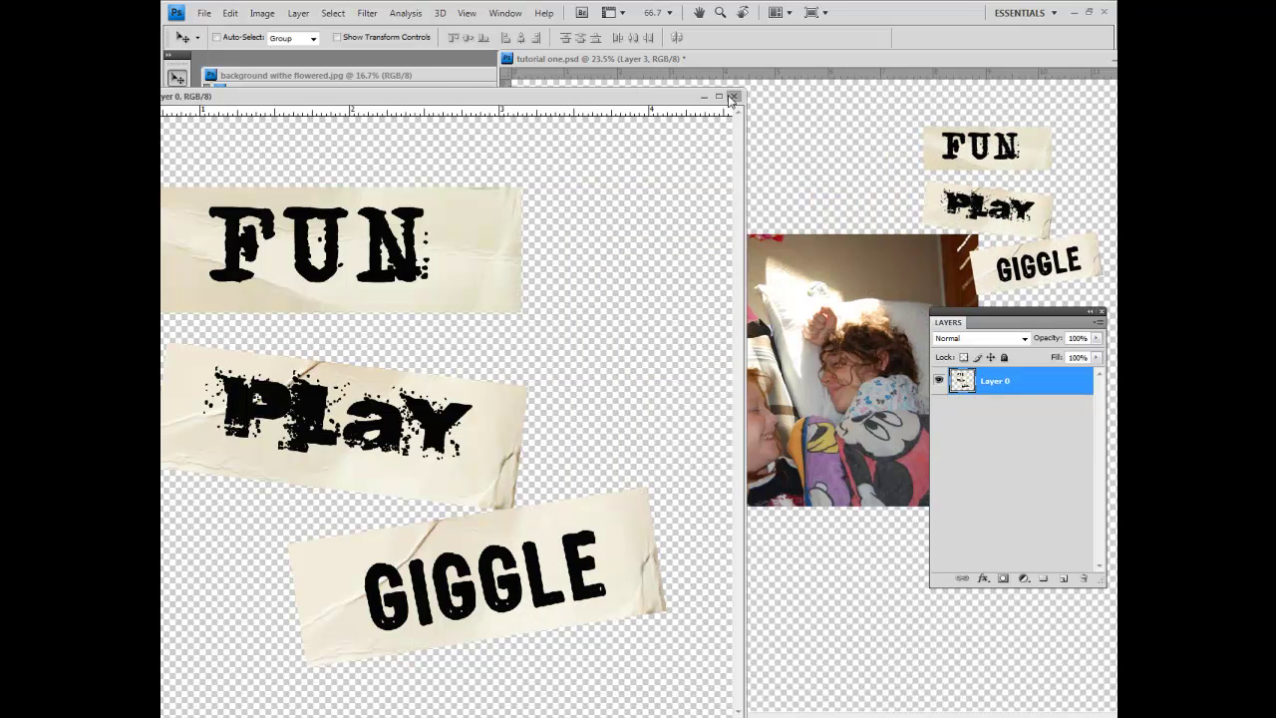
pyautogui.click(733, 97)
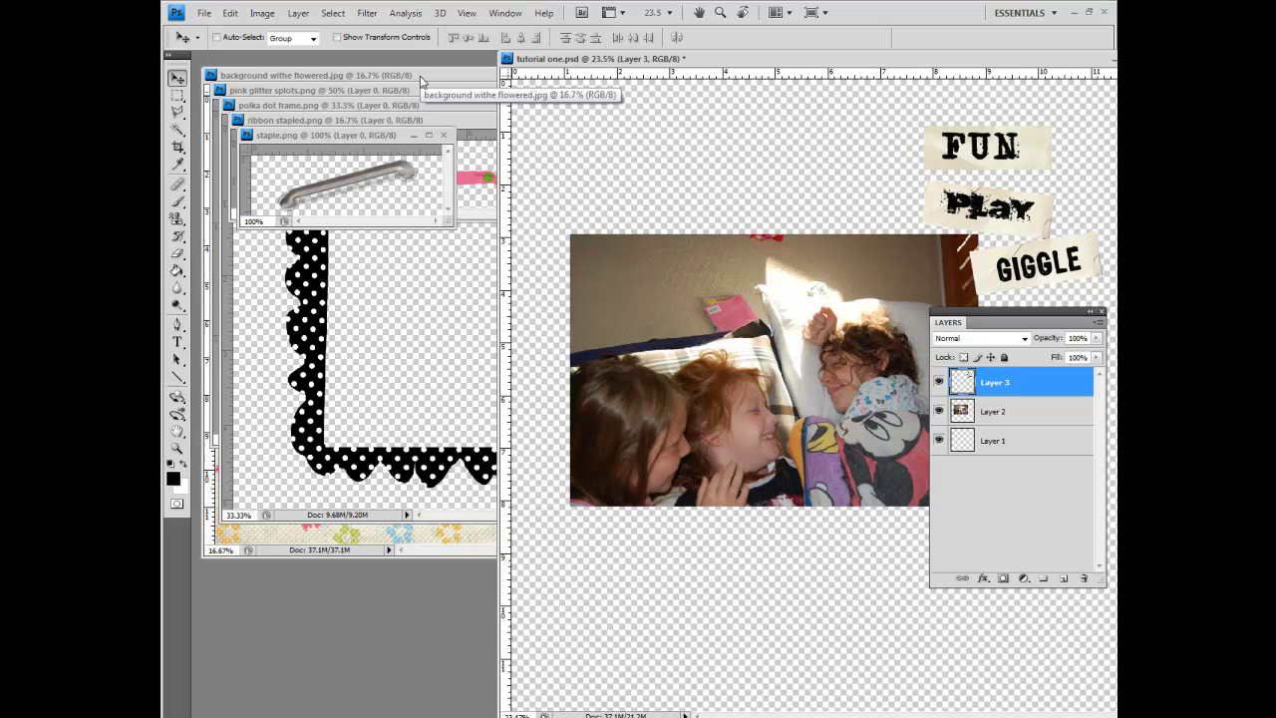
# Step: Copy the background withe flowered image into tutorial one as a layer directly above Layer 1, beneath the photo
pyautogui.click(421, 81)
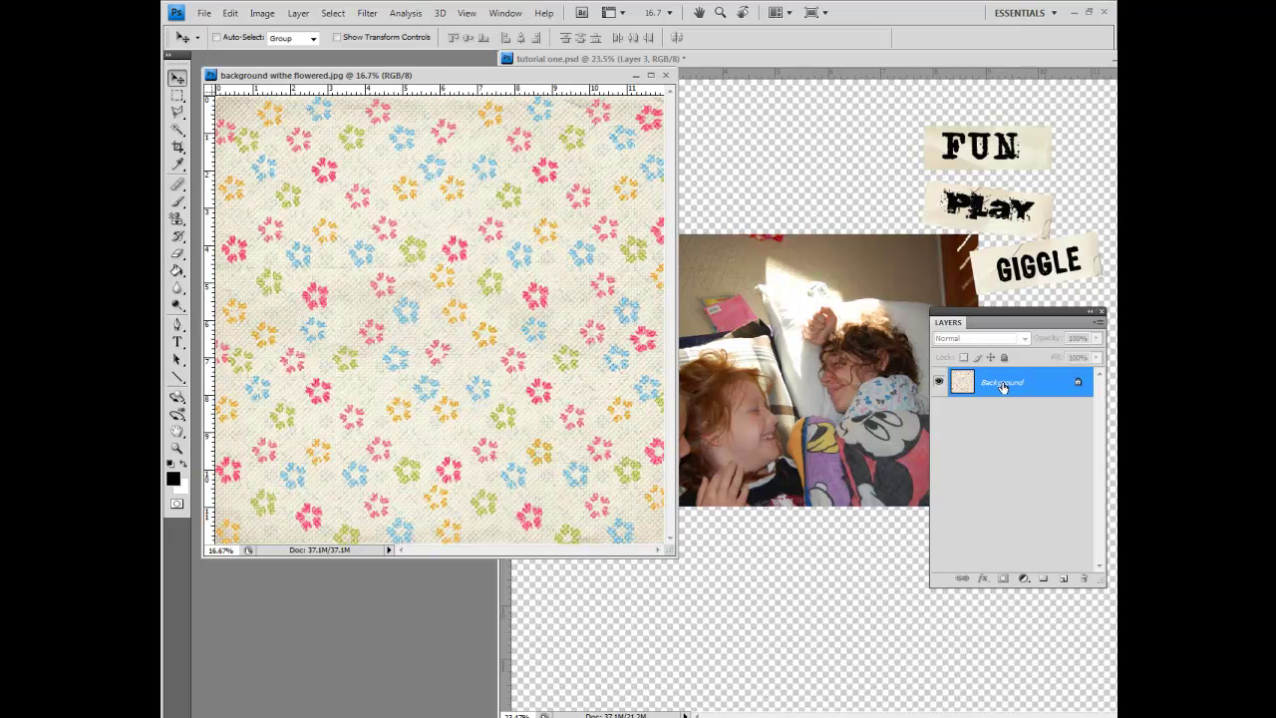
pyautogui.click(856, 379)
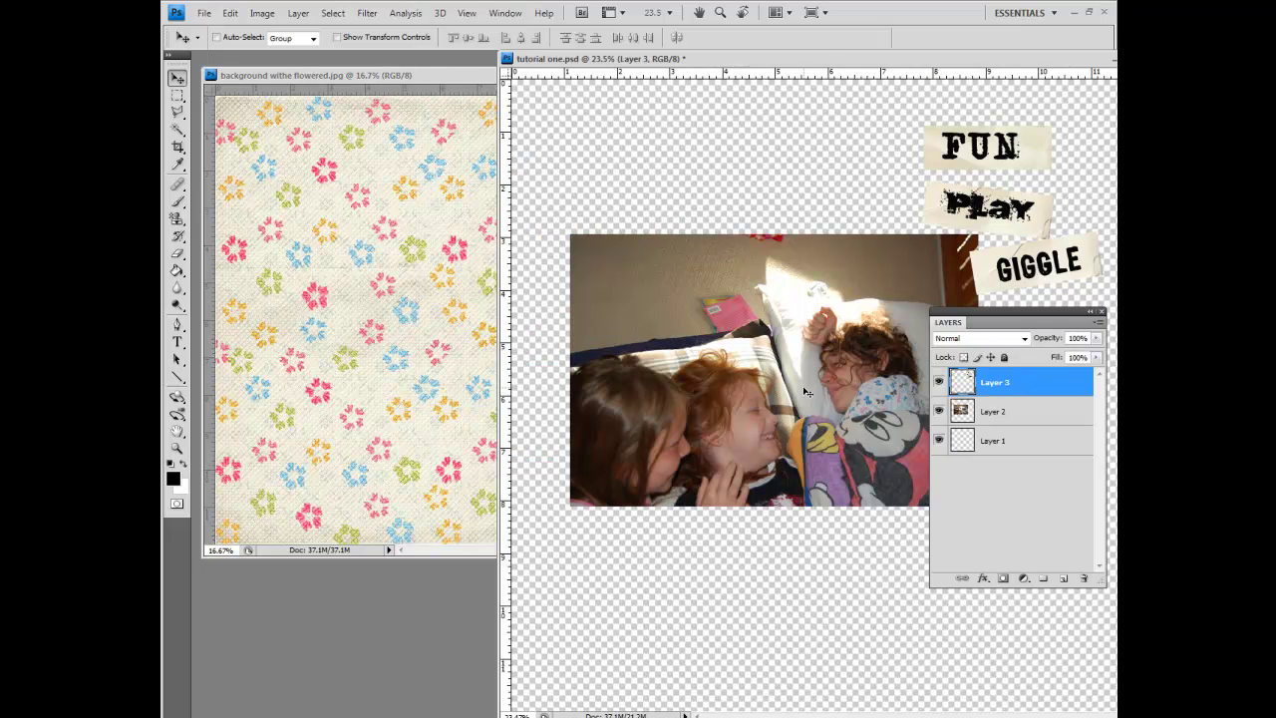
pyautogui.click(992, 445)
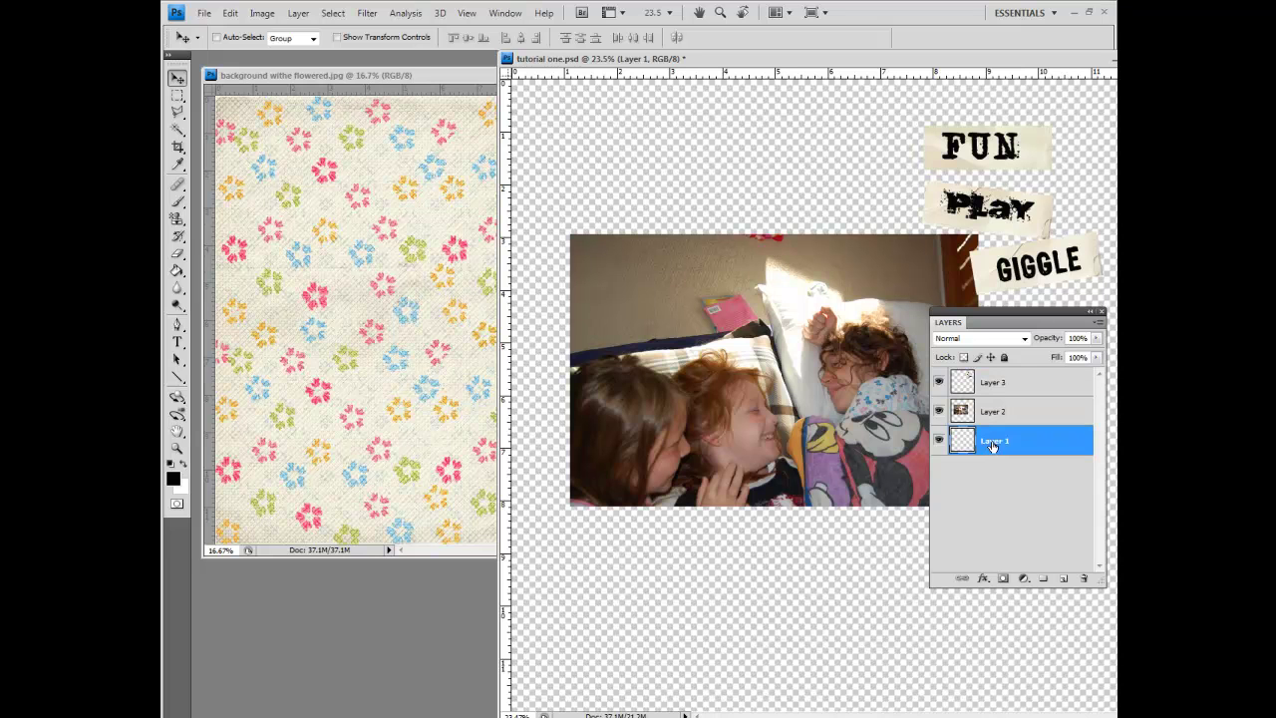
pyautogui.click(350, 292)
pyautogui.moveTo(1018, 388); pyautogui.dragTo(827, 399)
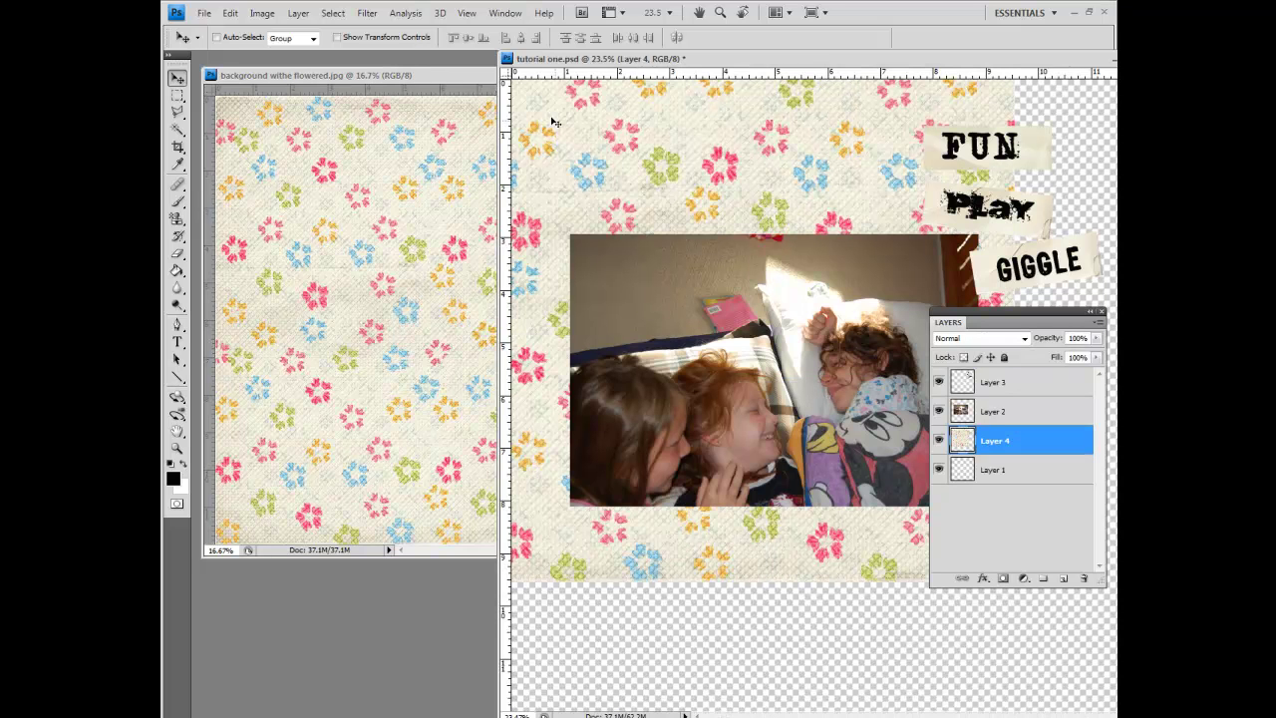
# Step: Align the flowered background with the page edges so it fills the page, and close its source document
pyautogui.moveTo(554, 120); pyautogui.dragTo(692, 245)
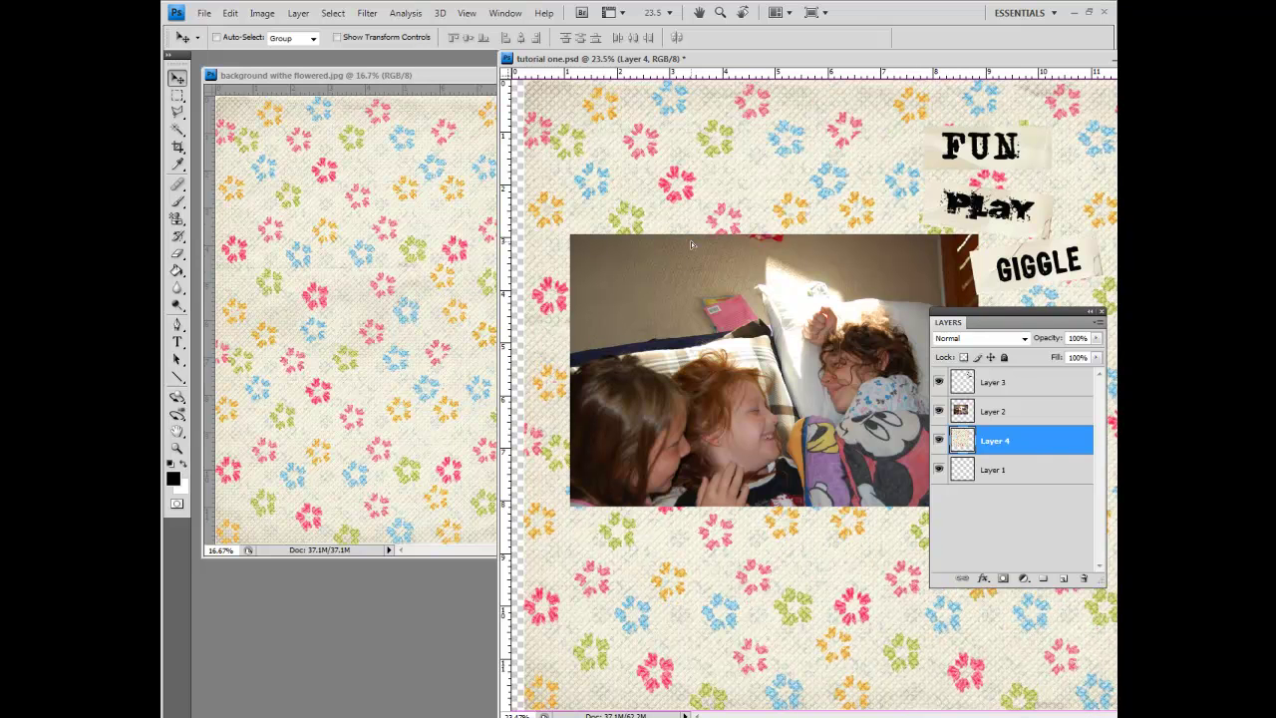
pyautogui.moveTo(691, 245); pyautogui.dragTo(683, 248)
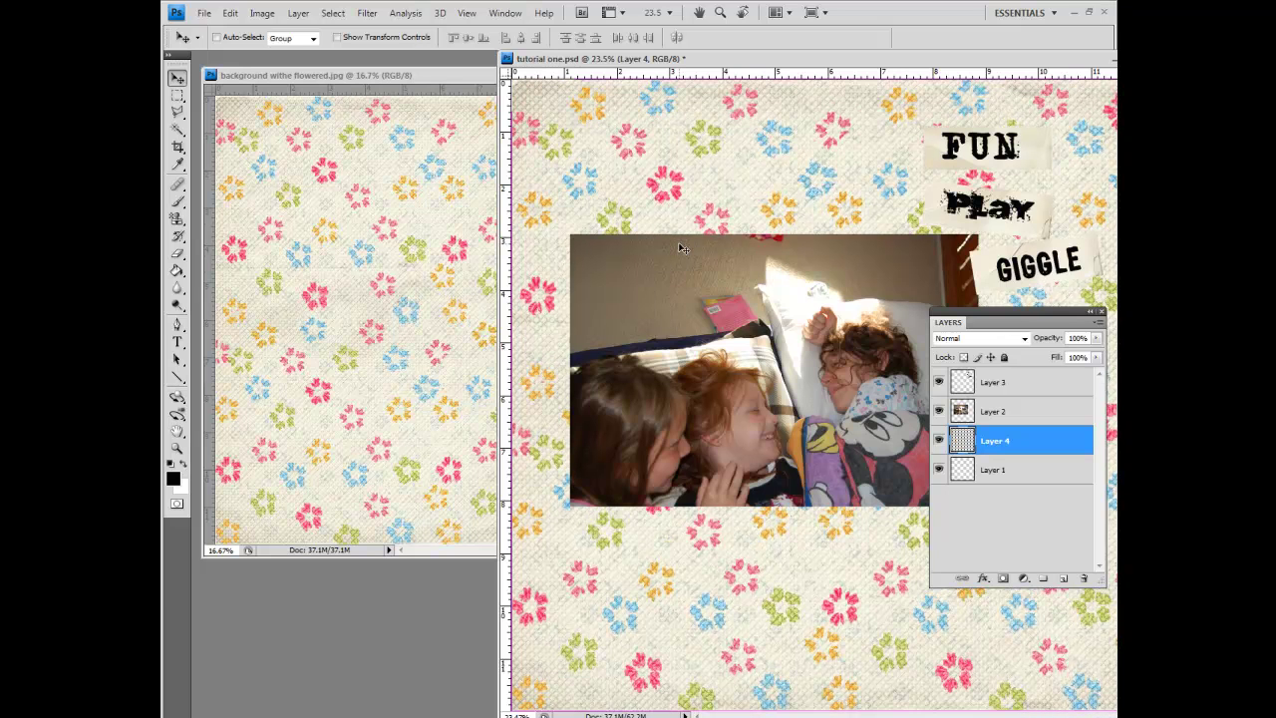
pyautogui.click(444, 76)
pyautogui.click(666, 75)
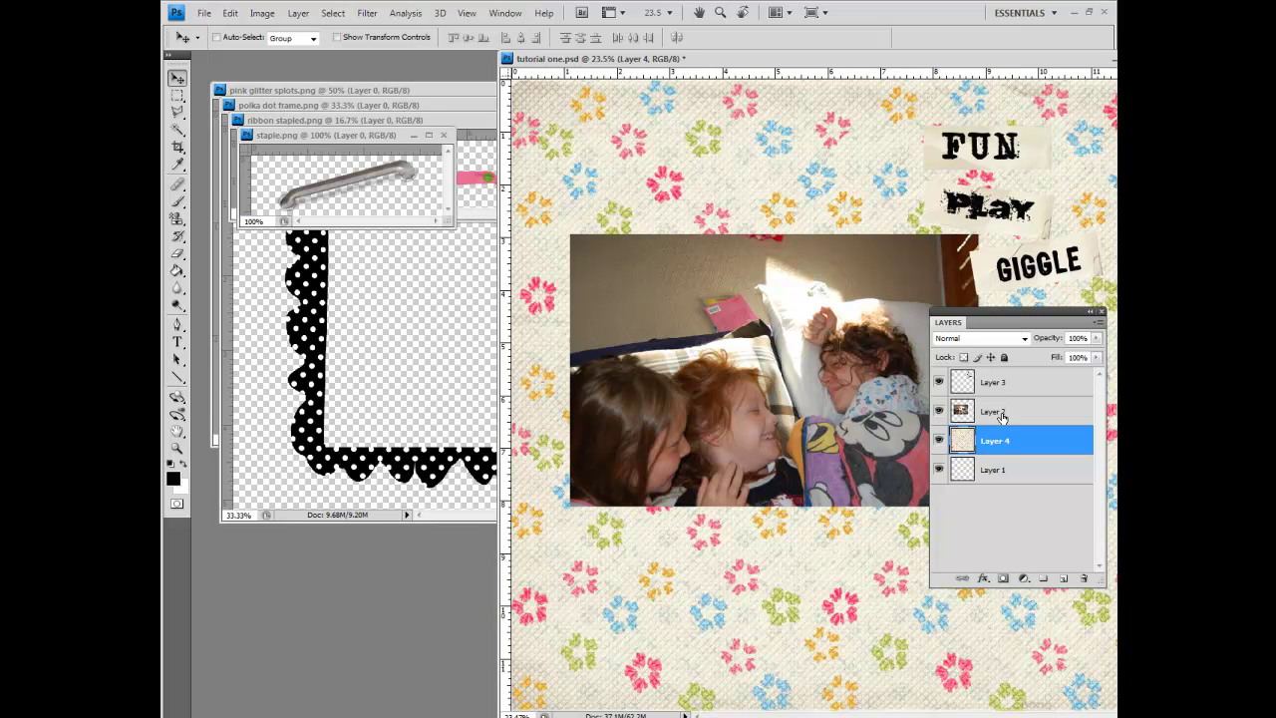
# Step: Copy the staple into tutorial one as a layer above the photo's Layer 2, placing it at the FUN label's upper-left corner
pyautogui.click(1002, 417)
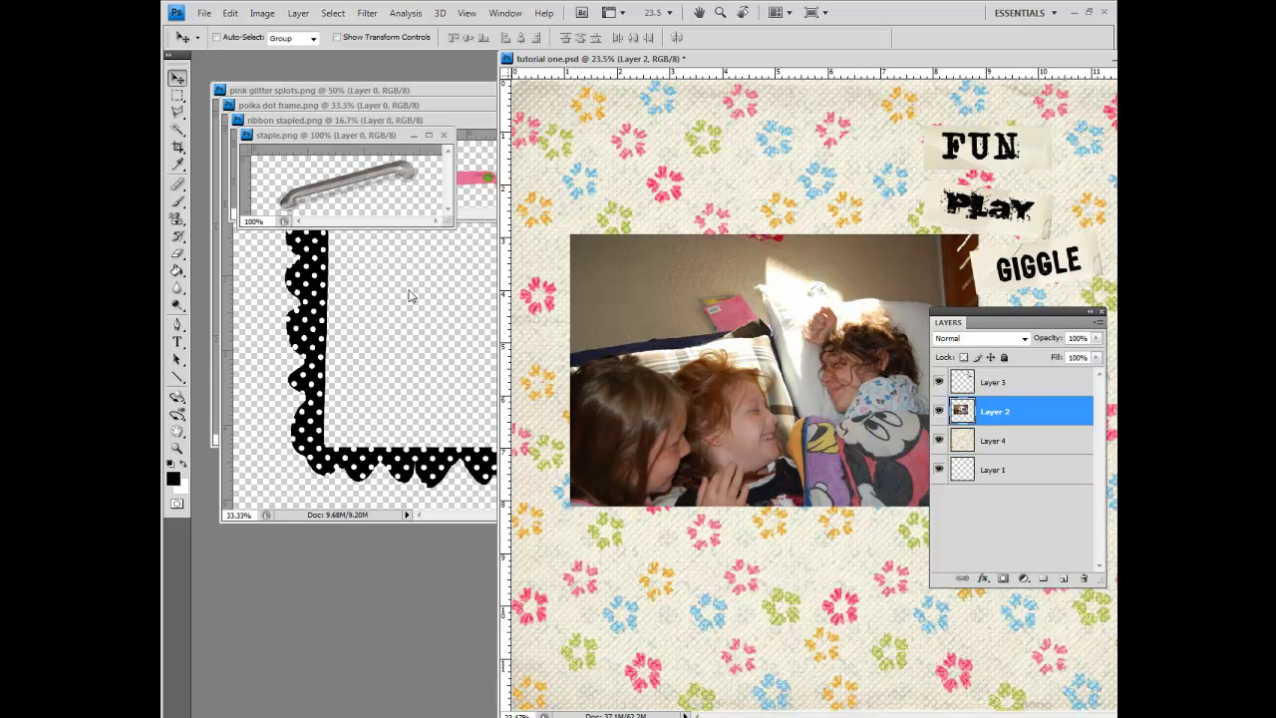
pyautogui.click(395, 199)
pyautogui.moveTo(1008, 380); pyautogui.dragTo(935, 141)
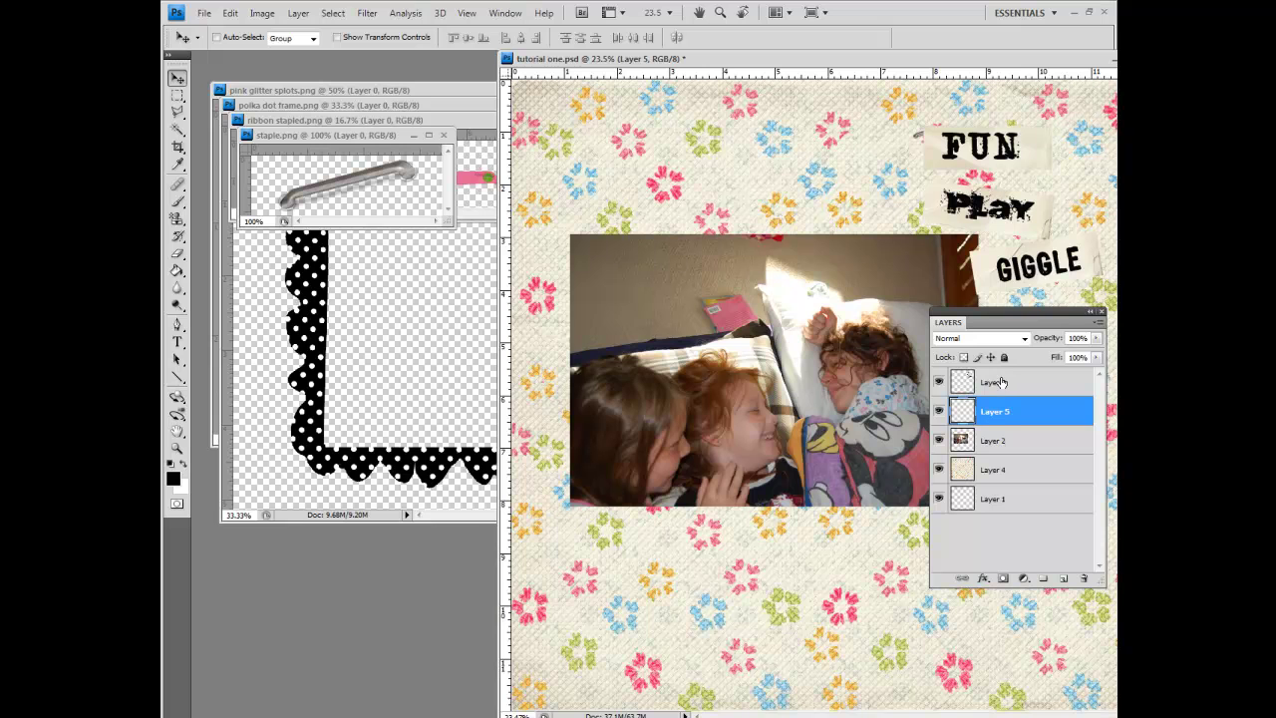
# Step: Move the word art's Layer 3 beneath the staple layer and close the staple document
pyautogui.click(1001, 382)
pyautogui.moveTo(1002, 382); pyautogui.dragTo(1001, 424)
pyautogui.click(443, 136)
pyautogui.click(445, 138)
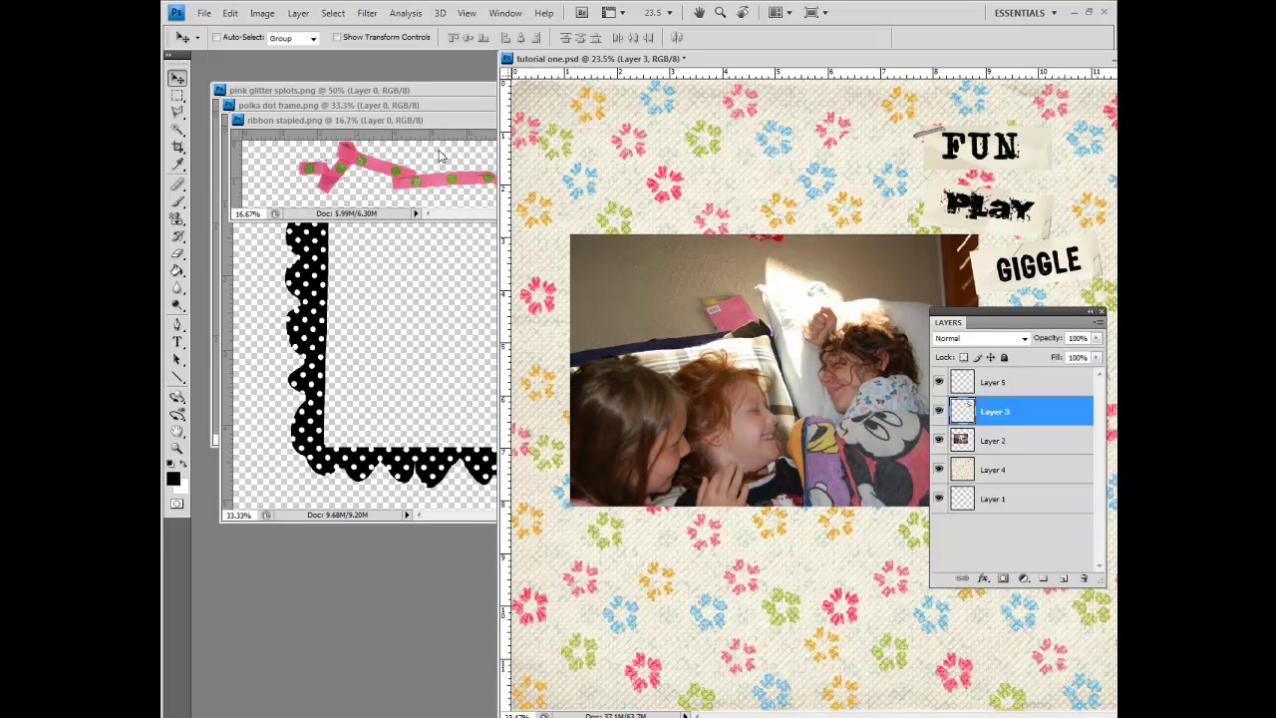
# Step: Copy the stapled ribbon into tutorial one as a layer along the photo's lower edge, and close the ribbon document
pyautogui.click(441, 162)
pyautogui.moveTo(1002, 373); pyautogui.dragTo(858, 539)
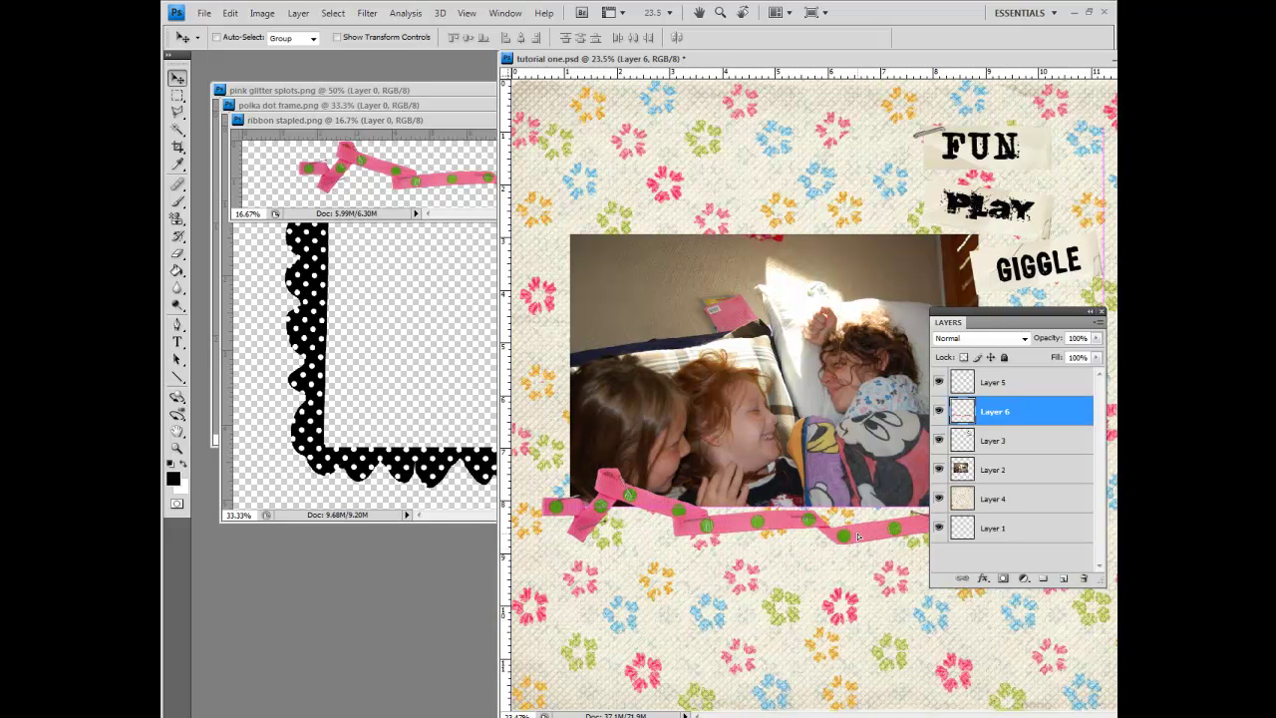
pyautogui.click(425, 121)
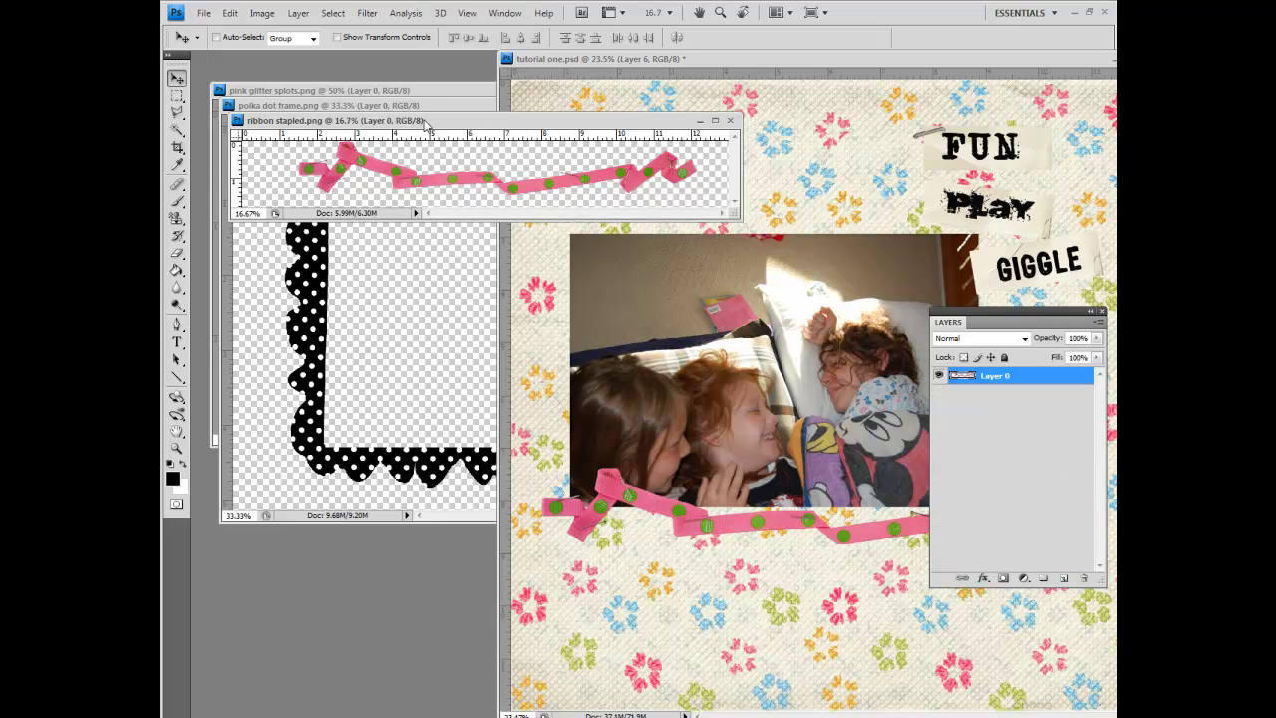
pyautogui.click(733, 120)
# Step: Copy the polka dot frame into tutorial one as a layer over the photo, and close the frame document
pyautogui.click(359, 239)
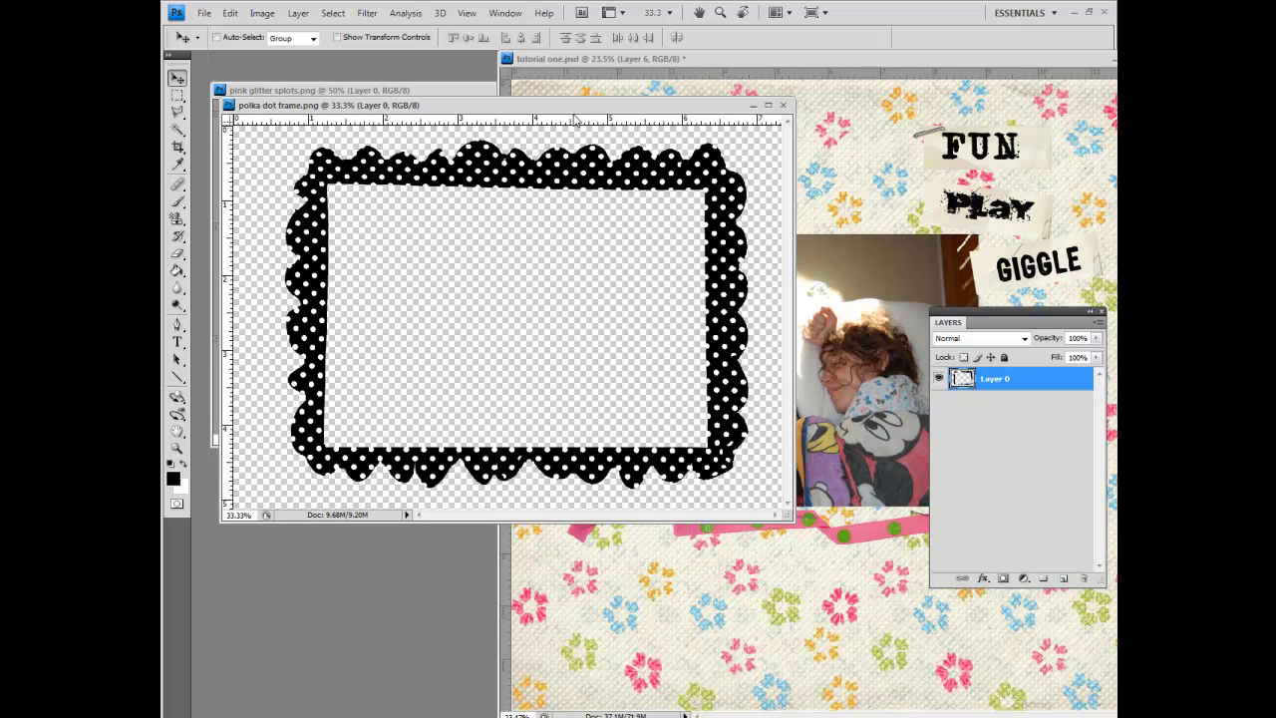
pyautogui.moveTo(575, 110); pyautogui.dragTo(487, 108)
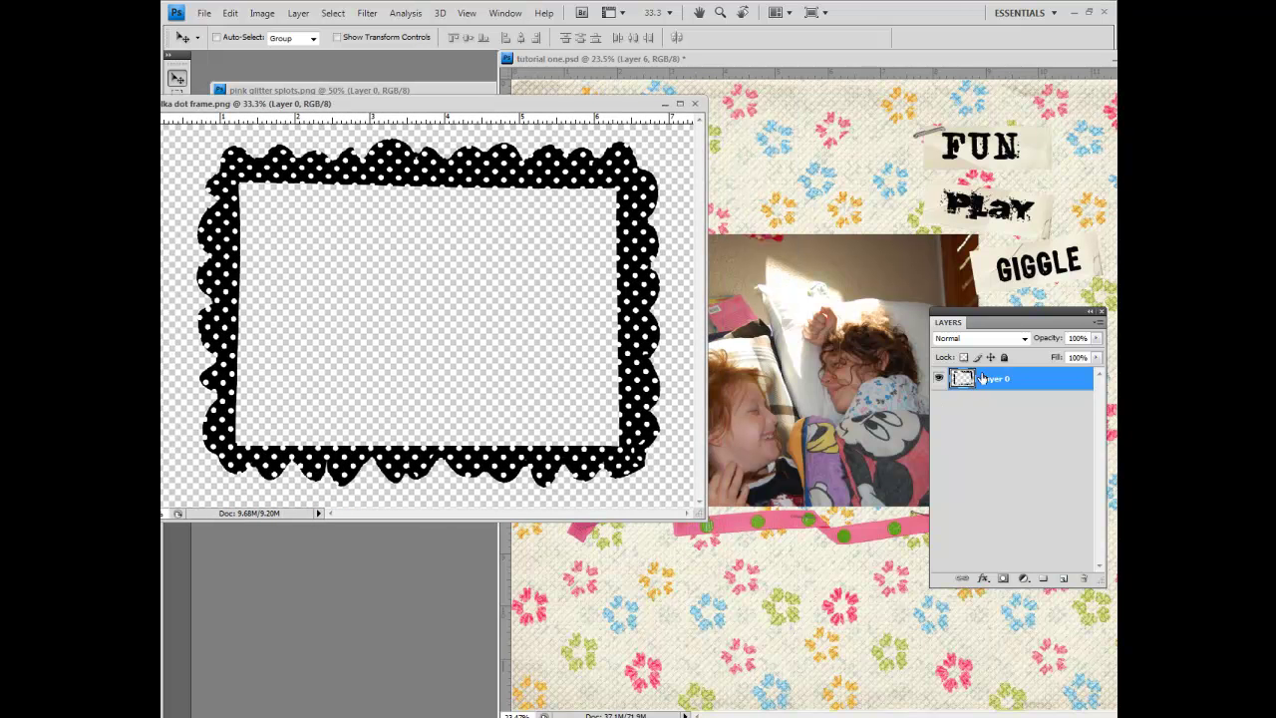
pyautogui.moveTo(985, 381); pyautogui.dragTo(781, 381)
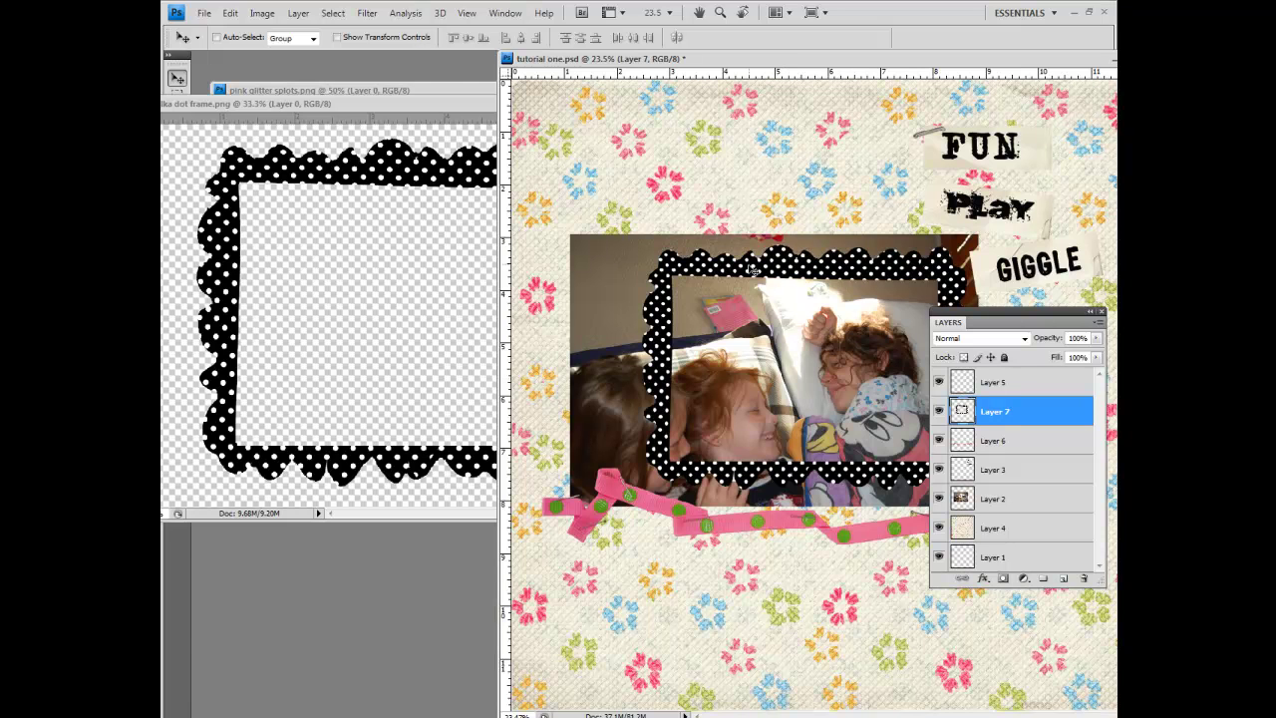
pyautogui.click(447, 103)
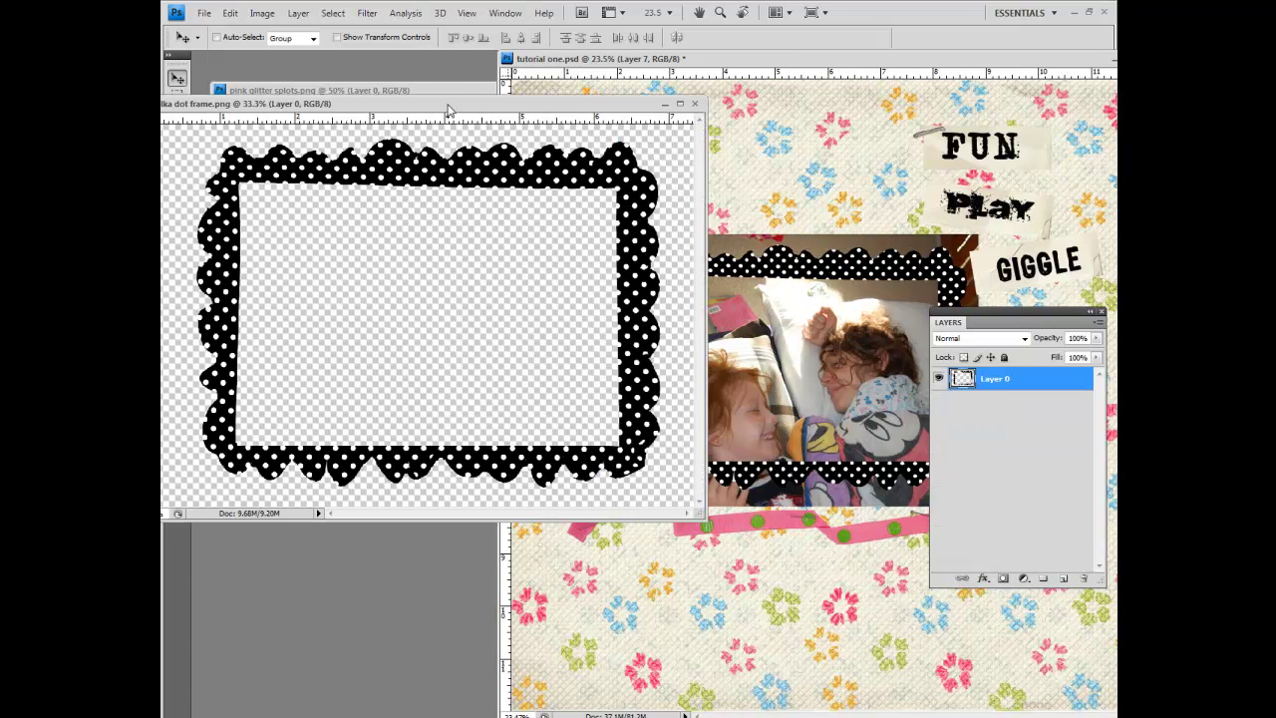
pyautogui.click(695, 105)
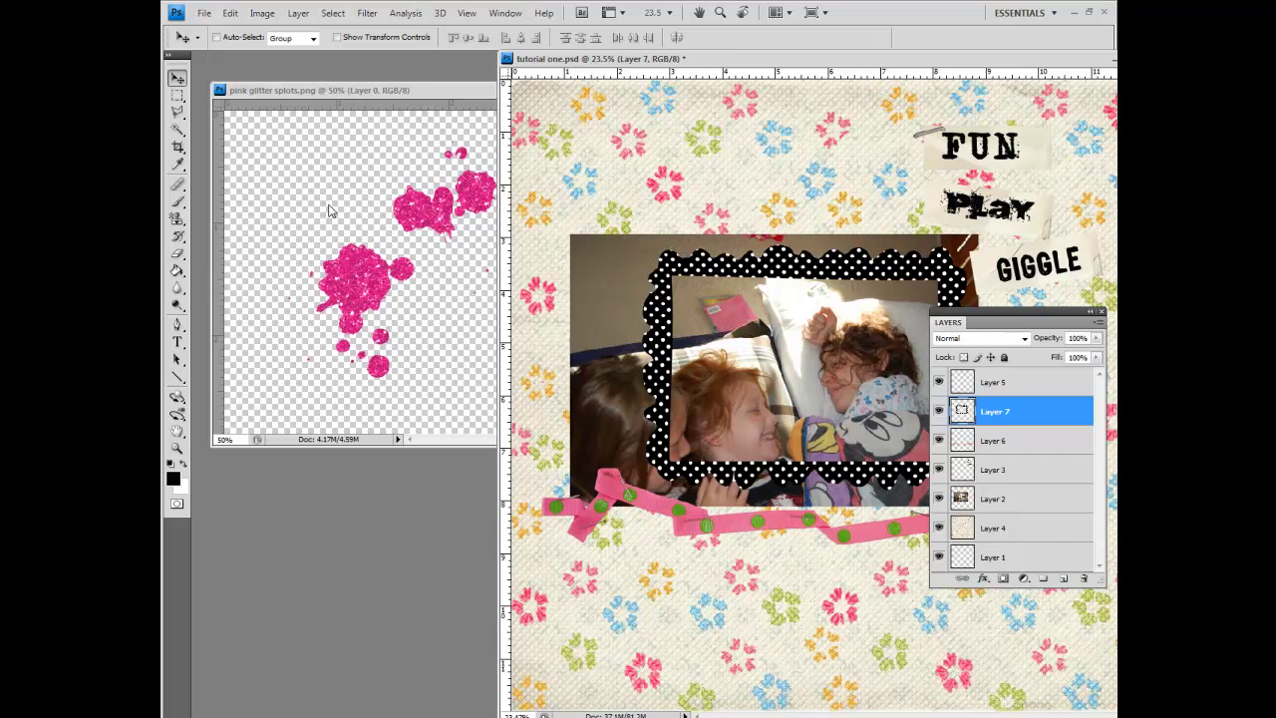
# Step: Copy the pink glitter splots into tutorial one as a layer over the ribbon, and close their source document
pyautogui.click(328, 205)
pyautogui.moveTo(1027, 383); pyautogui.dragTo(712, 529)
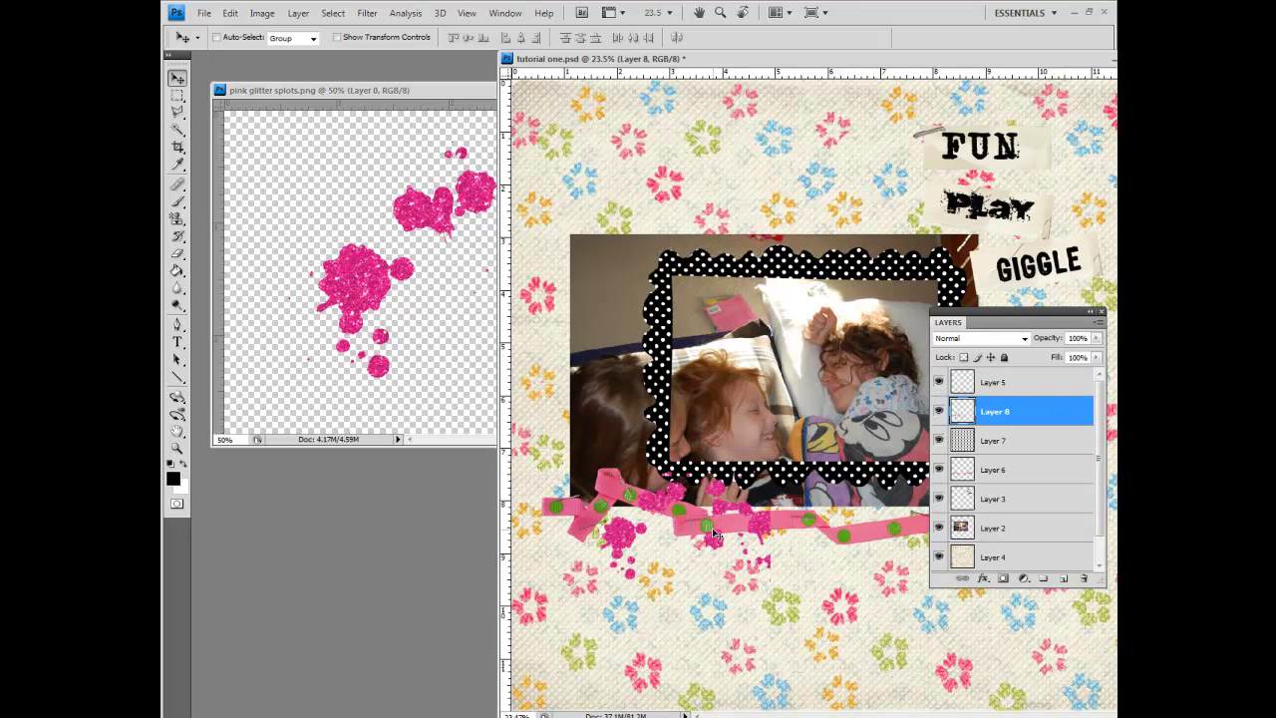
pyautogui.click(452, 98)
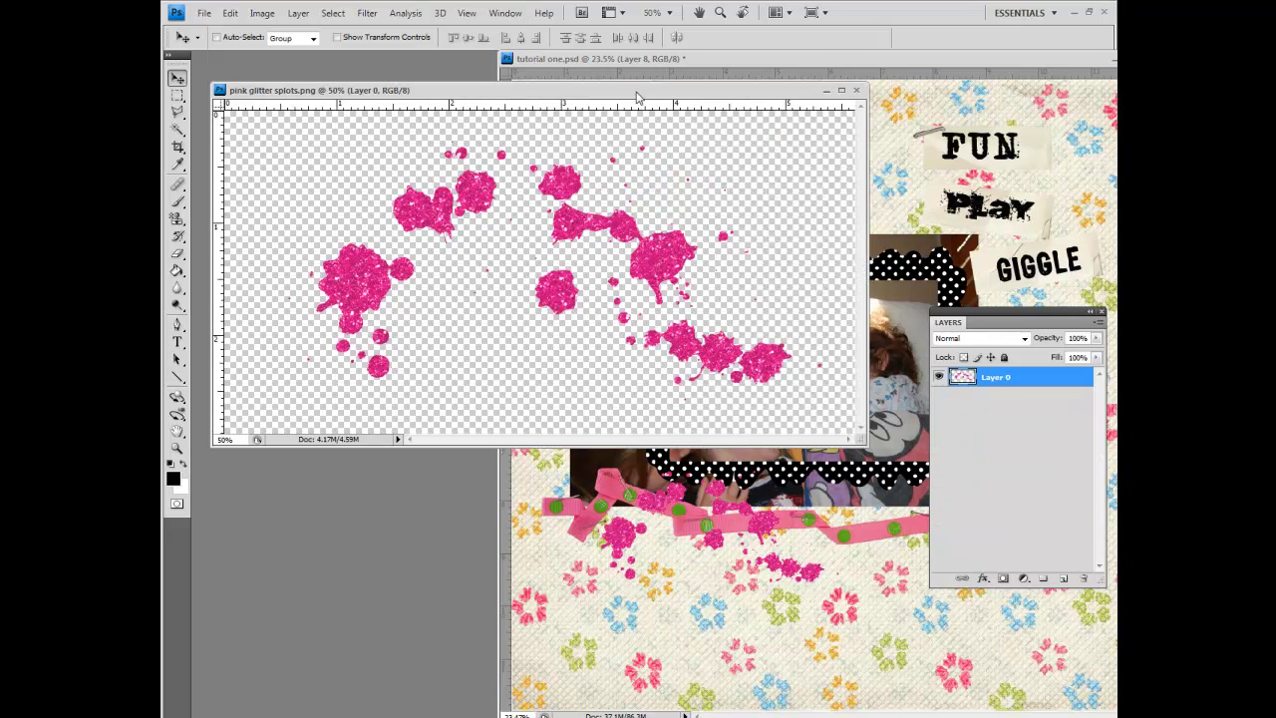
pyautogui.click(858, 91)
pyautogui.moveTo(931, 68); pyautogui.dragTo(677, 71)
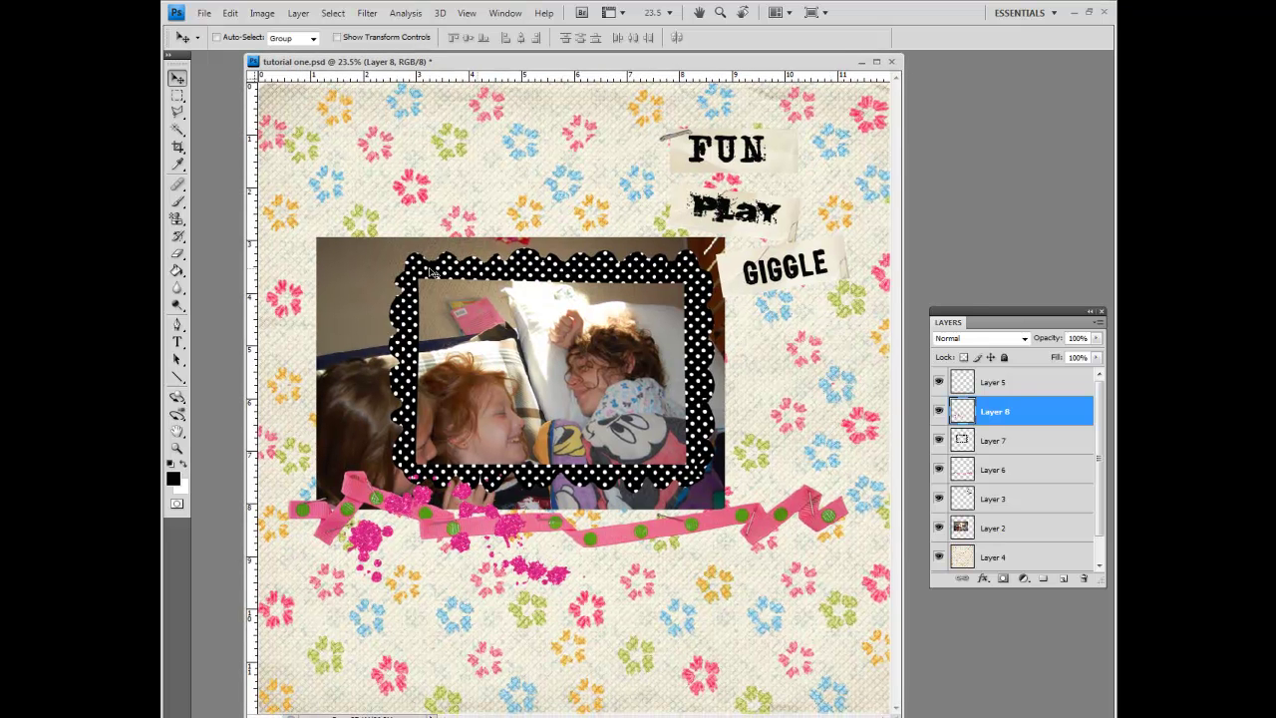
# Step: Scale the polka dot frame's Layer 7 proportionally to about 138.3% and position it so it surrounds the photo
pyautogui.click(995, 446)
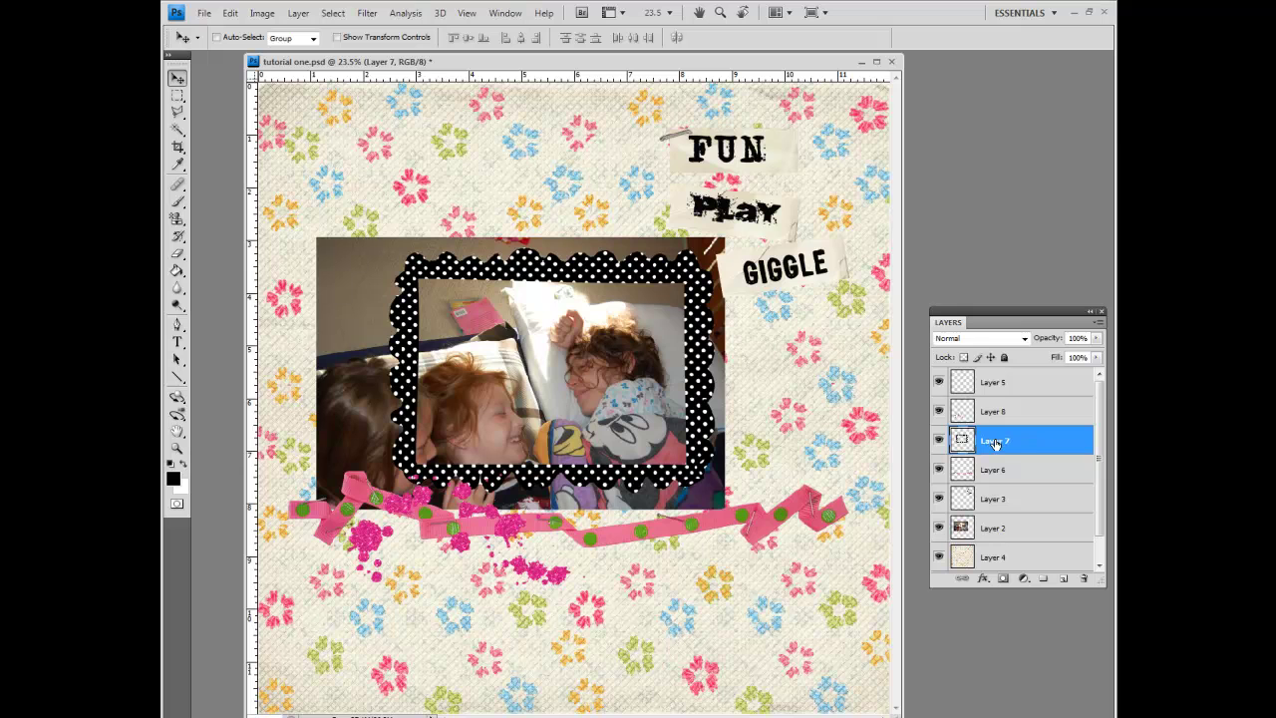
pyautogui.hotkey('ctrl', 't')
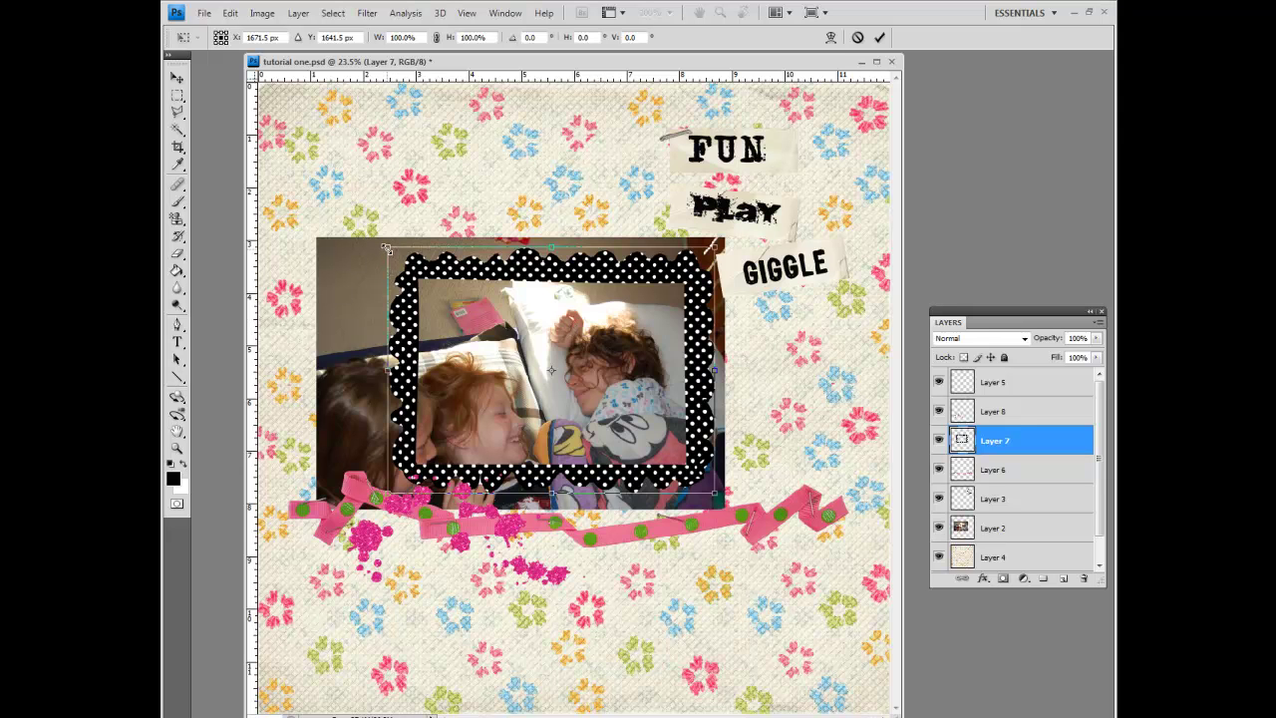
pyautogui.moveTo(388, 247); pyautogui.dragTo(274, 222)
pyautogui.moveTo(711, 491); pyautogui.dragTo(746, 529)
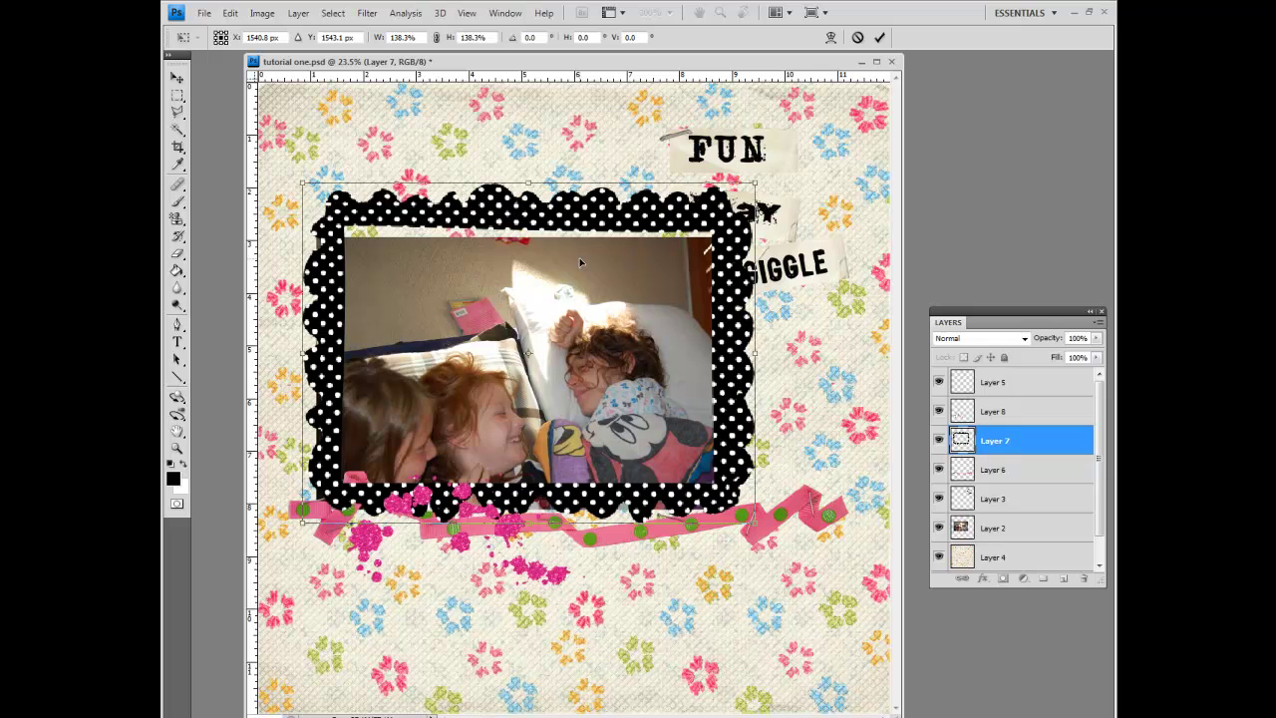
pyautogui.moveTo(581, 262); pyautogui.dragTo(571, 280)
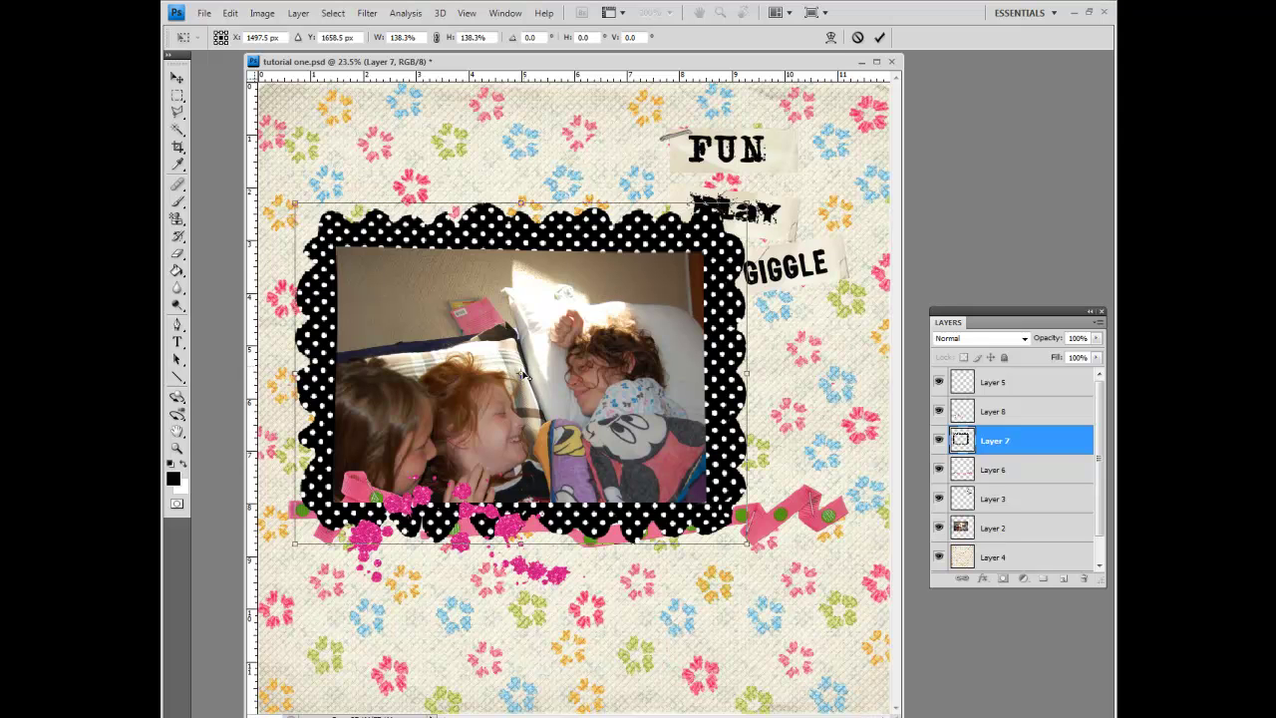
pyautogui.moveTo(522, 376)
pyautogui.mouseDown()
pyautogui.moveTo(565, 365)
pyautogui.moveTo(482, 347)
pyautogui.moveTo(516, 388)
pyautogui.mouseUp()
pyautogui.moveTo(590, 315); pyautogui.dragTo(594, 312)
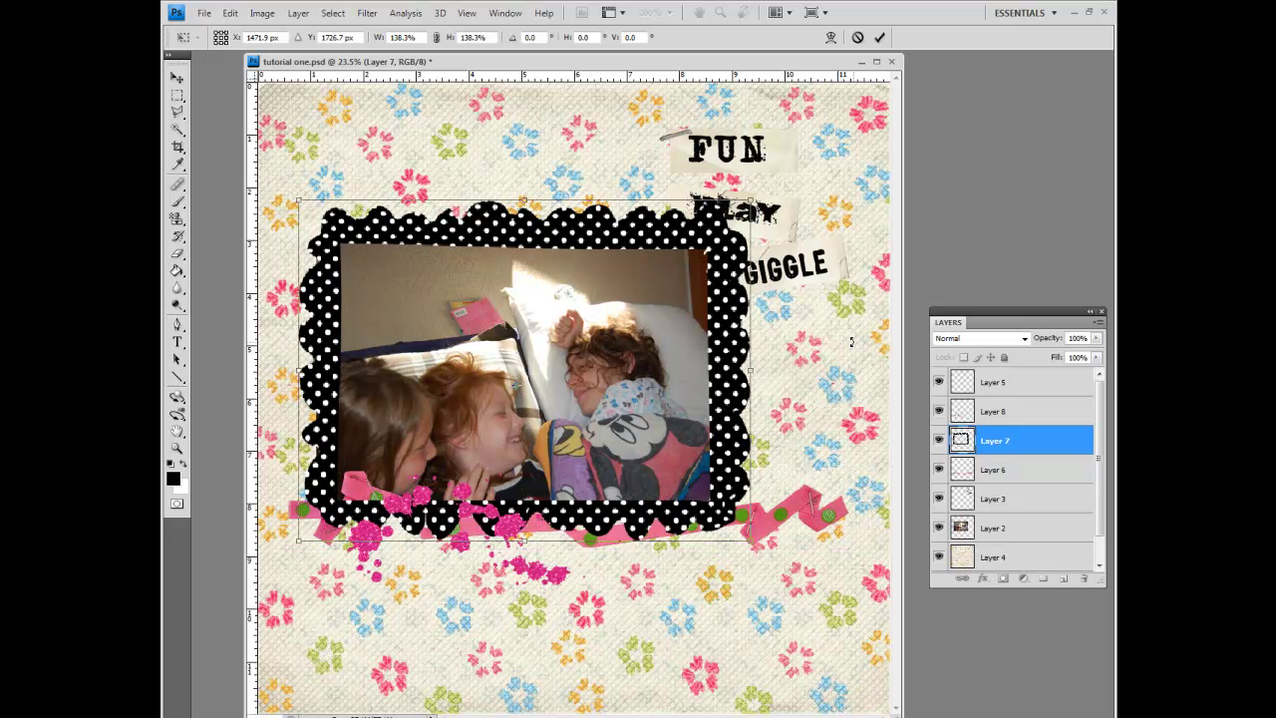
pyautogui.press('Return')
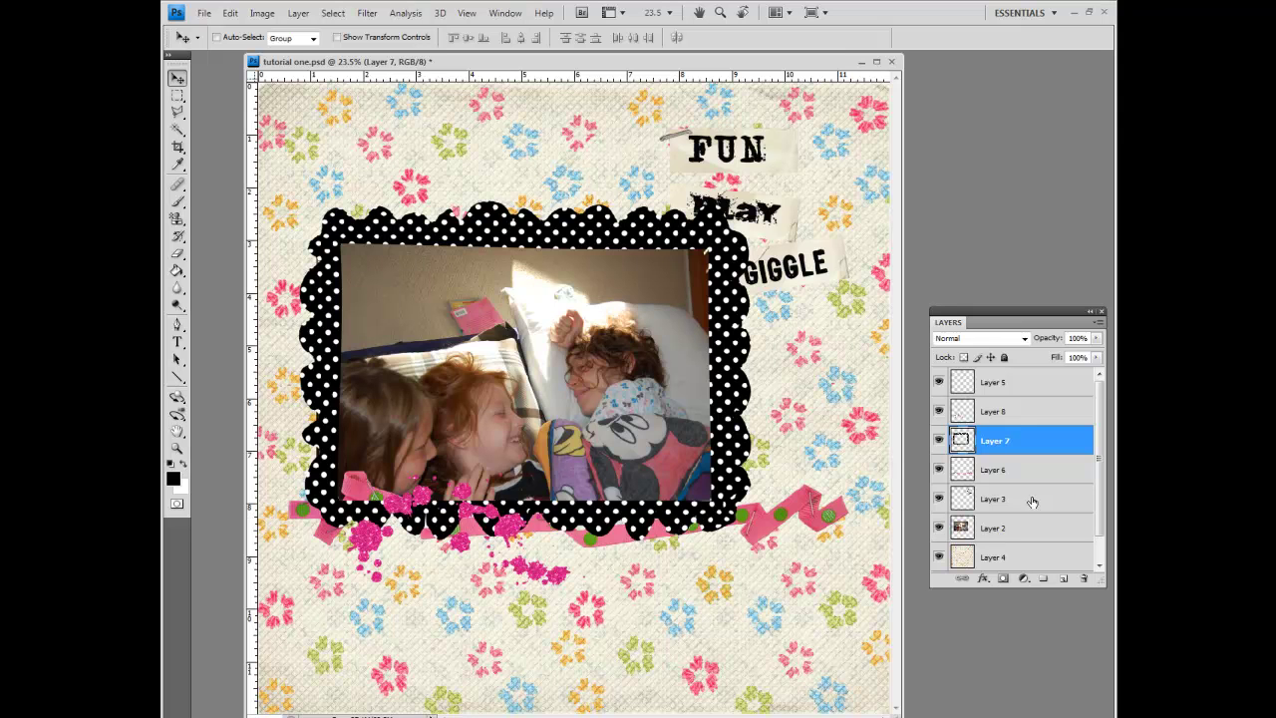
# Step: Move the ribbon's Layer 6 directly above the polka dot frame's Layer 7
pyautogui.click(995, 476)
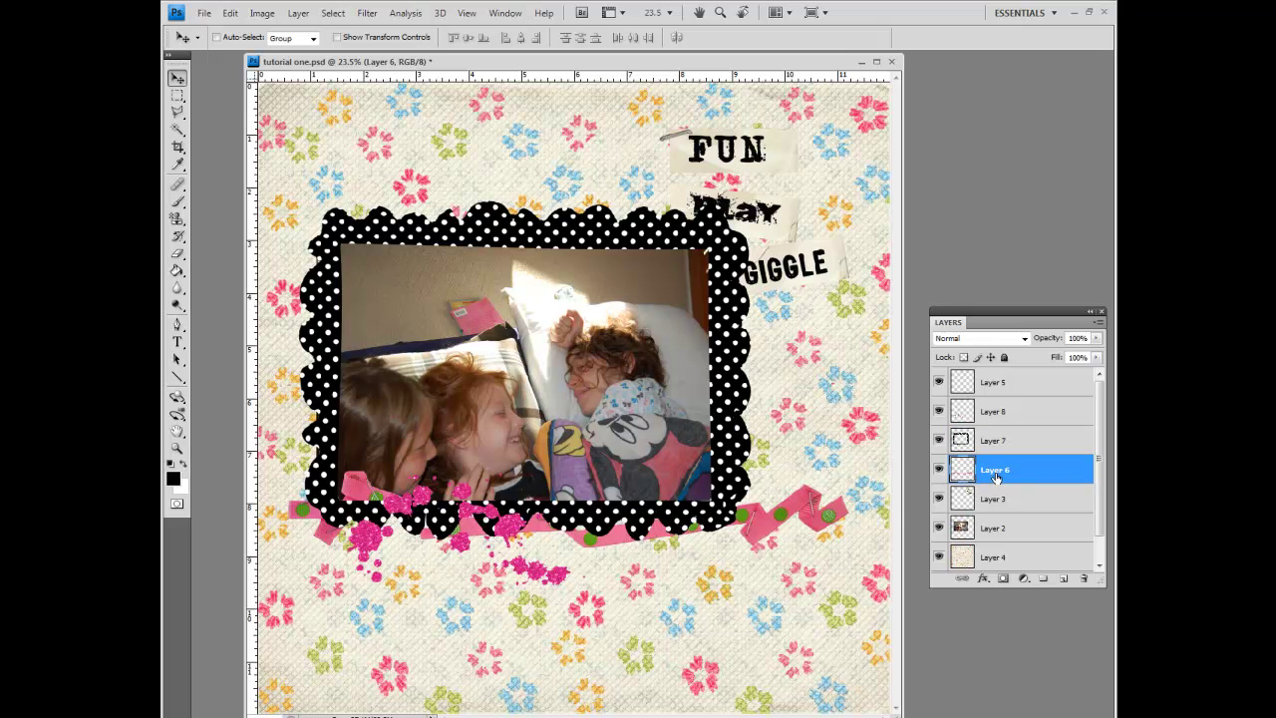
pyautogui.moveTo(1002, 471); pyautogui.dragTo(999, 423)
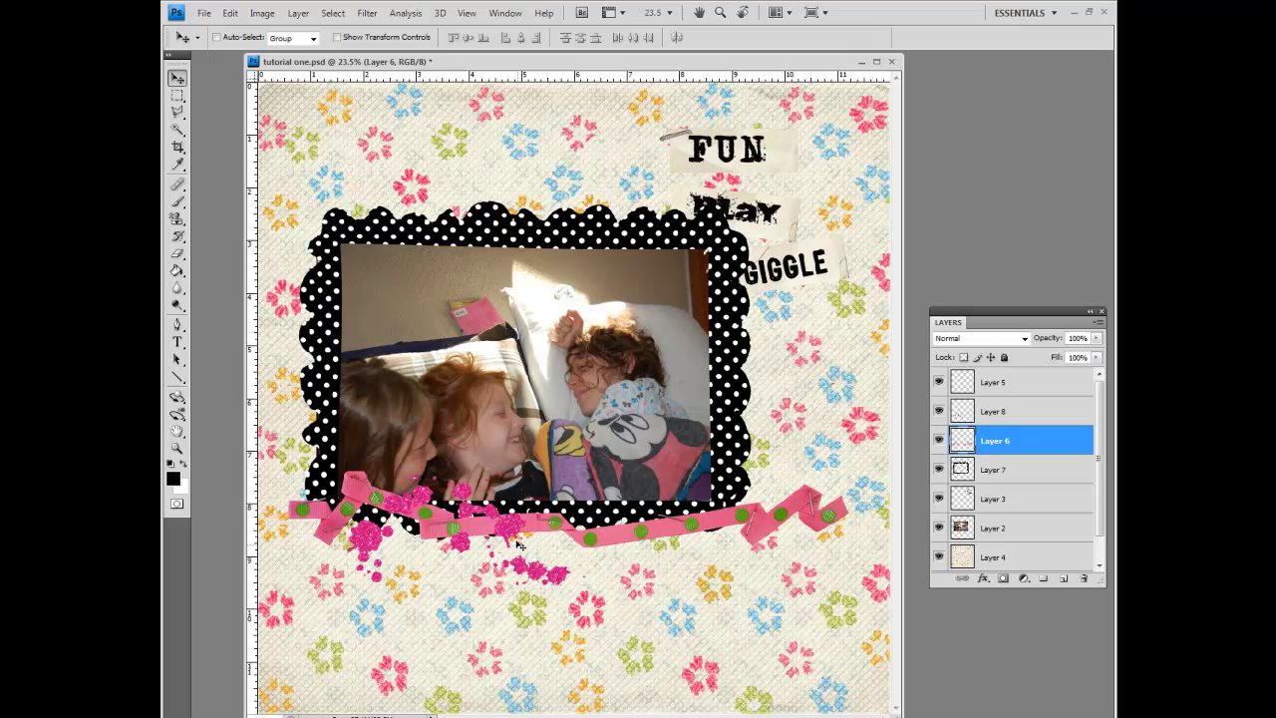
# Step: Shift the glitter splots to the ribbon's right end below the frame, and stack their Layer 8 directly beneath the ribbon layer
pyautogui.click(990, 413)
pyautogui.moveTo(513, 528); pyautogui.dragTo(791, 556)
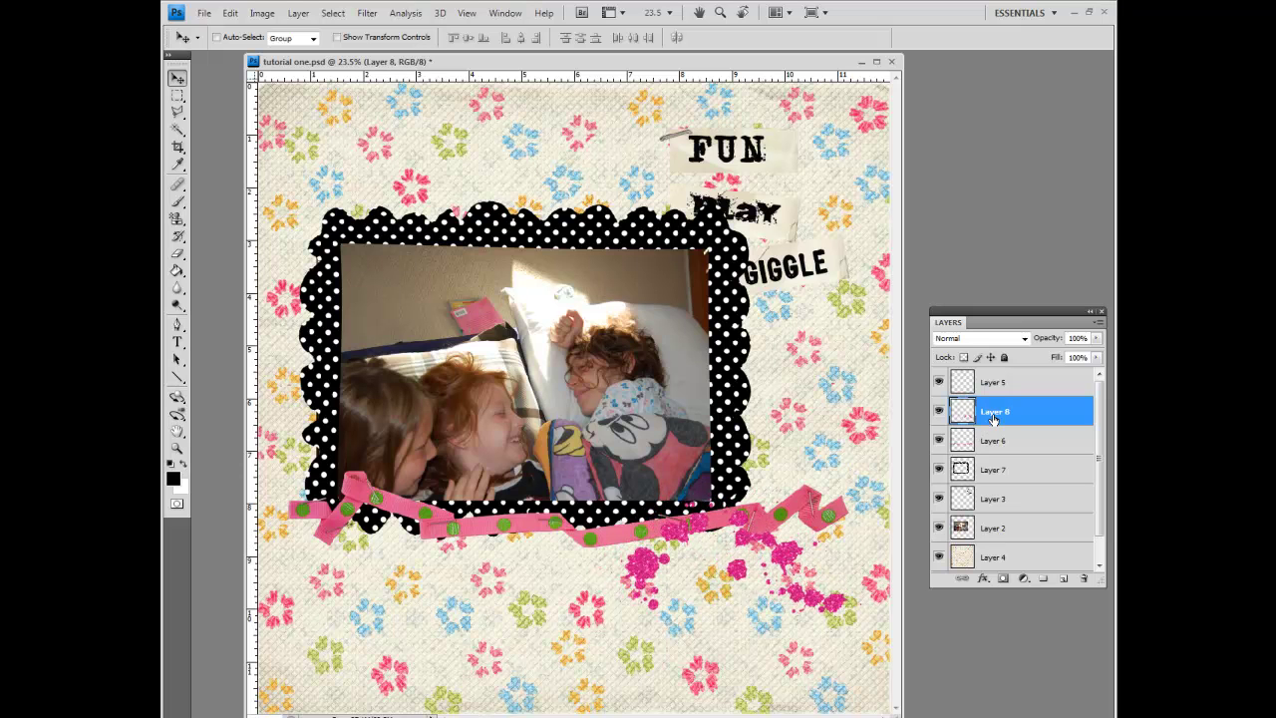
pyautogui.moveTo(998, 417); pyautogui.dragTo(996, 462)
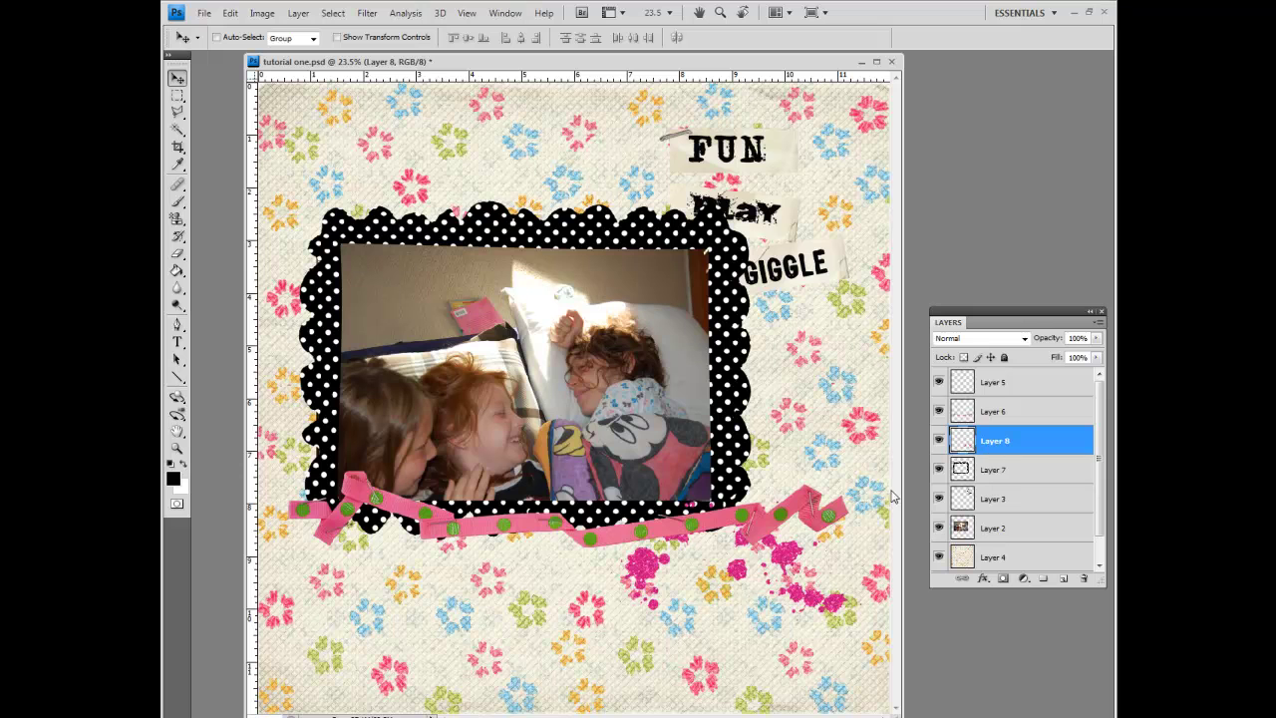
pyautogui.press('m')
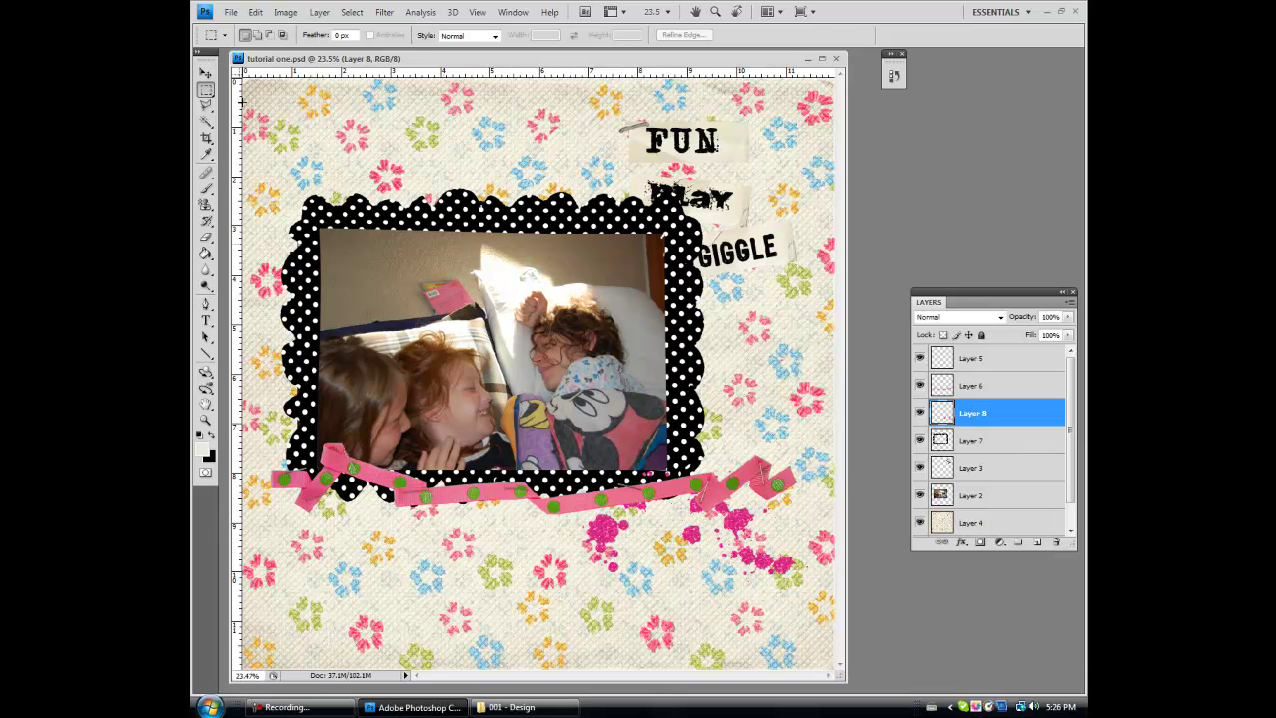
pyautogui.click(205, 74)
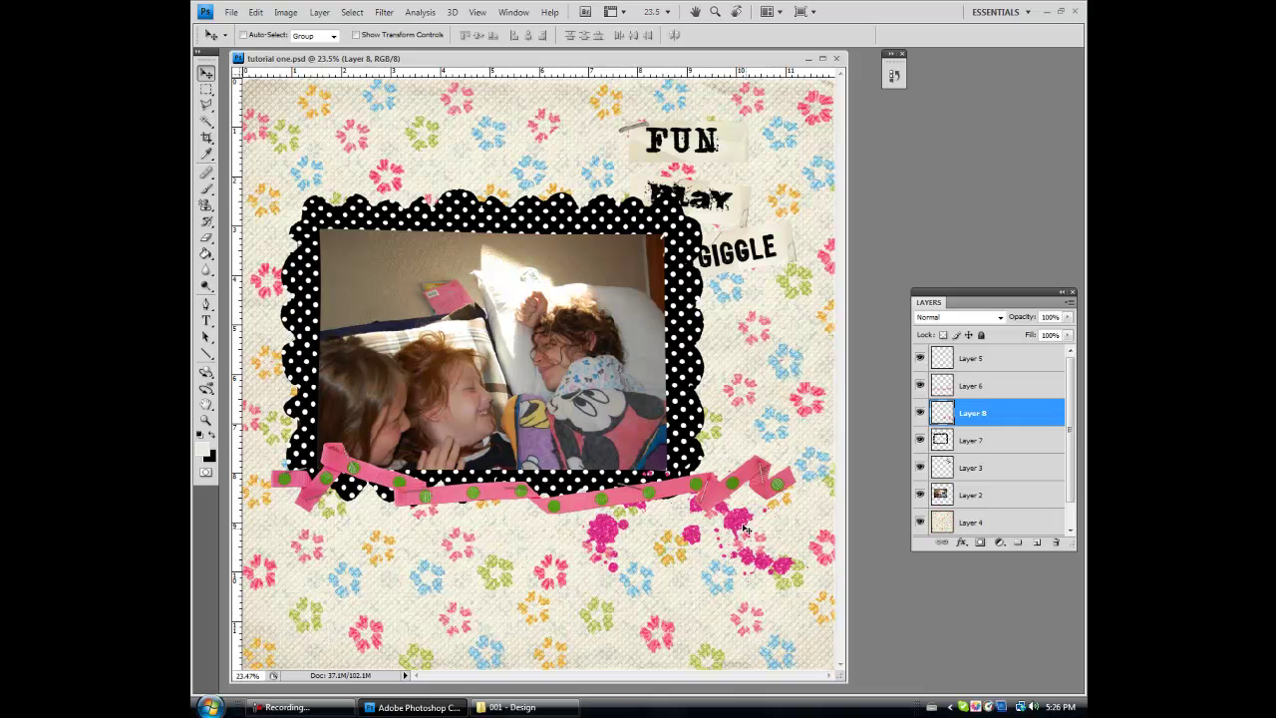
pyautogui.moveTo(741, 526)
pyautogui.mouseDown()
pyautogui.moveTo(752, 539)
pyautogui.moveTo(745, 523)
pyautogui.mouseUp()
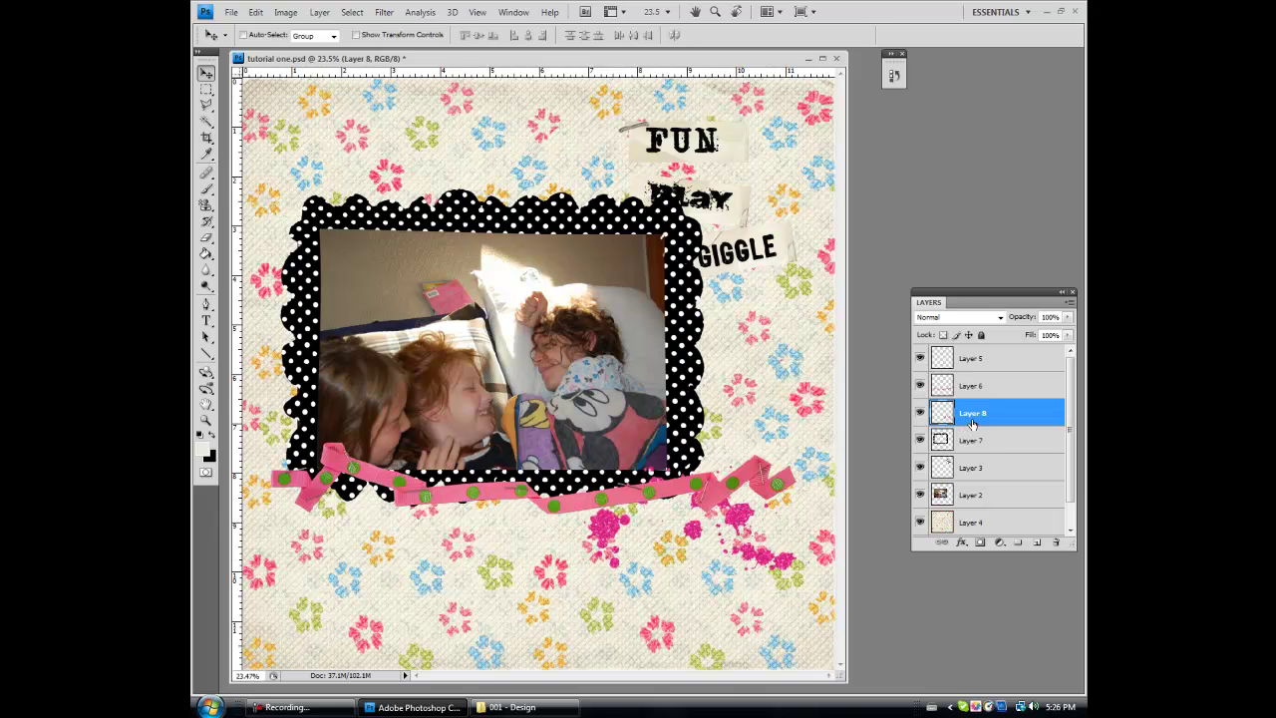
# Step: Add a drop shadow to the glitter splots' Layer 8 with a distance of 2 px and a small size
pyautogui.click(962, 543)
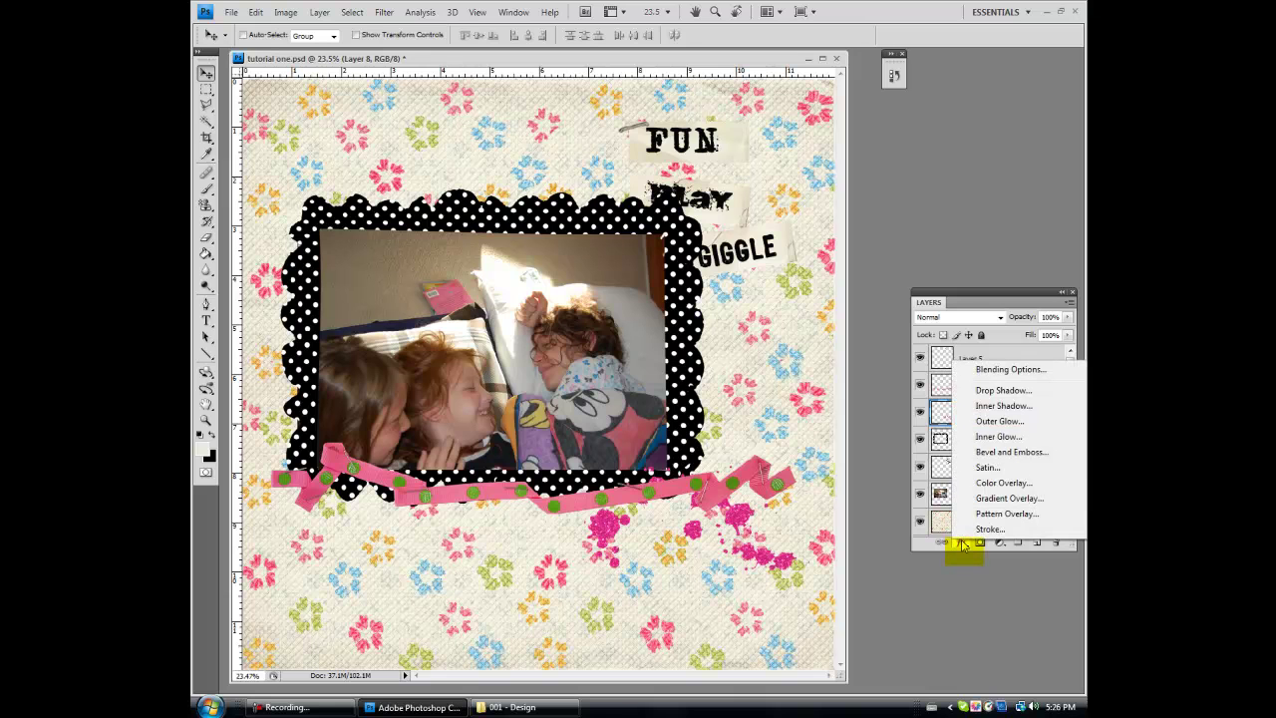
pyautogui.click(984, 392)
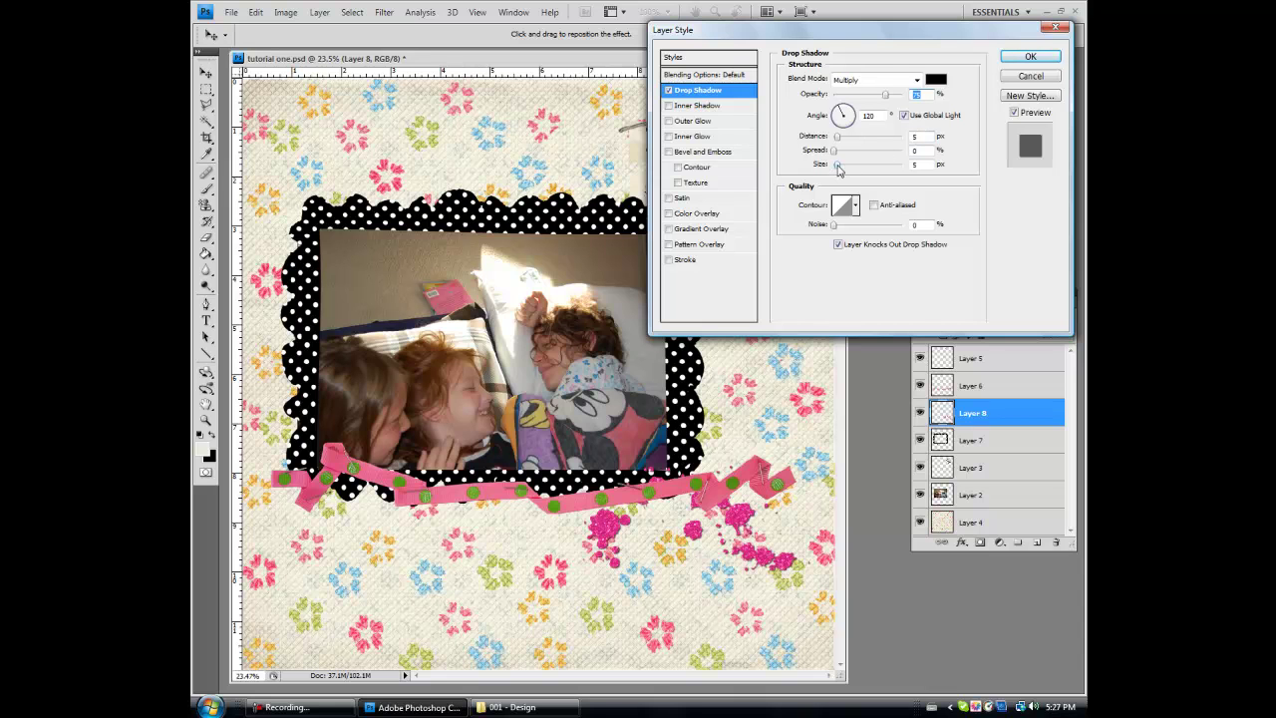
pyautogui.moveTo(839, 169); pyautogui.dragTo(848, 171)
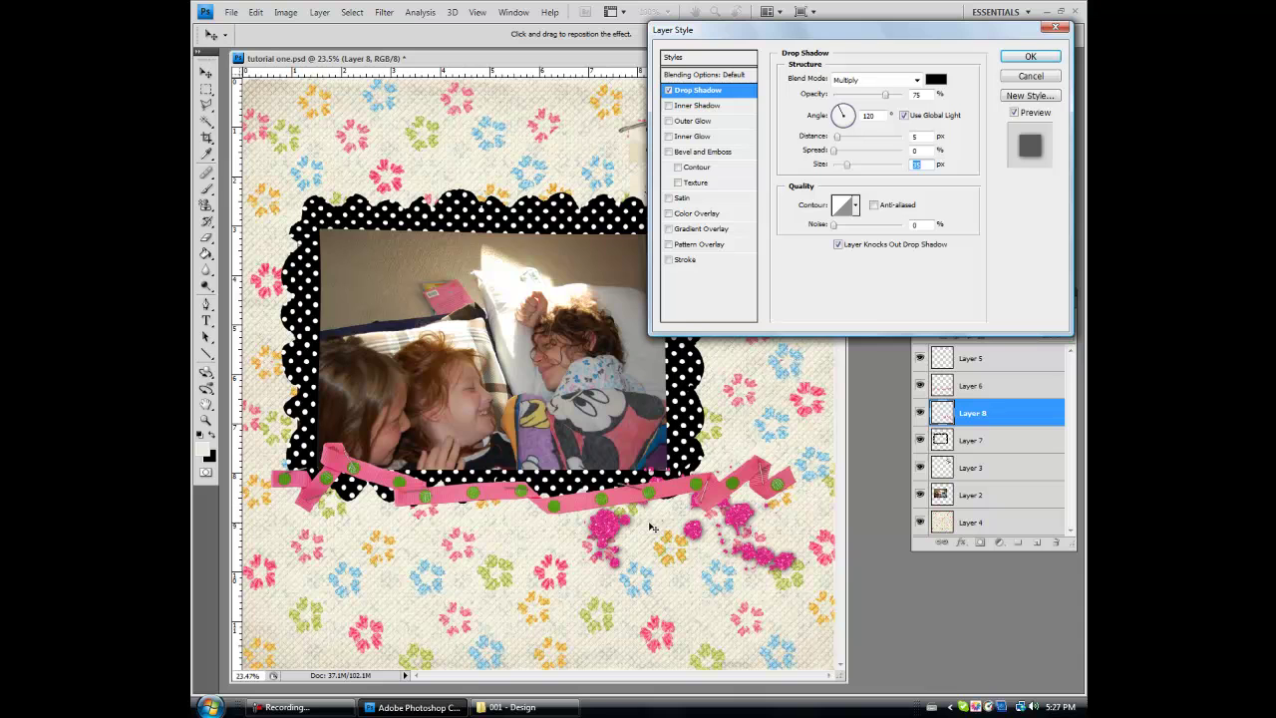
pyautogui.doubleClick(915, 136)
pyautogui.write('2')
pyautogui.moveTo(845, 166); pyautogui.dragTo(841, 169)
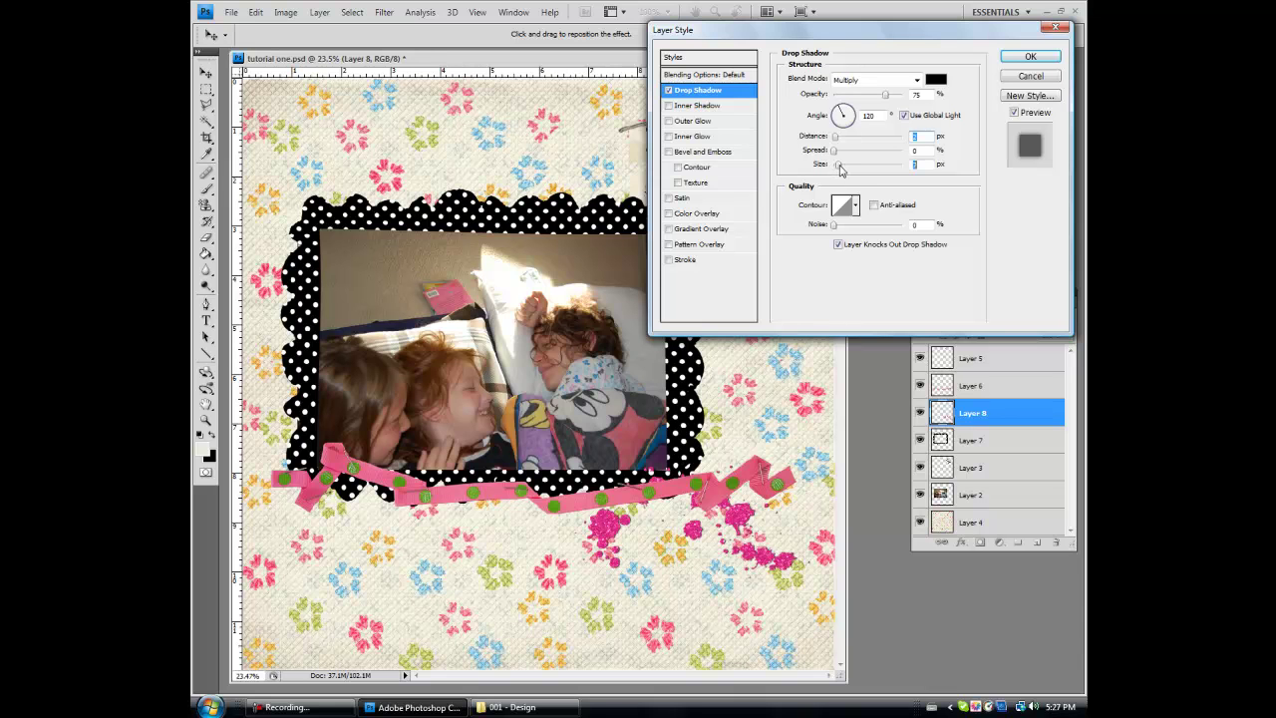
pyautogui.click(1028, 58)
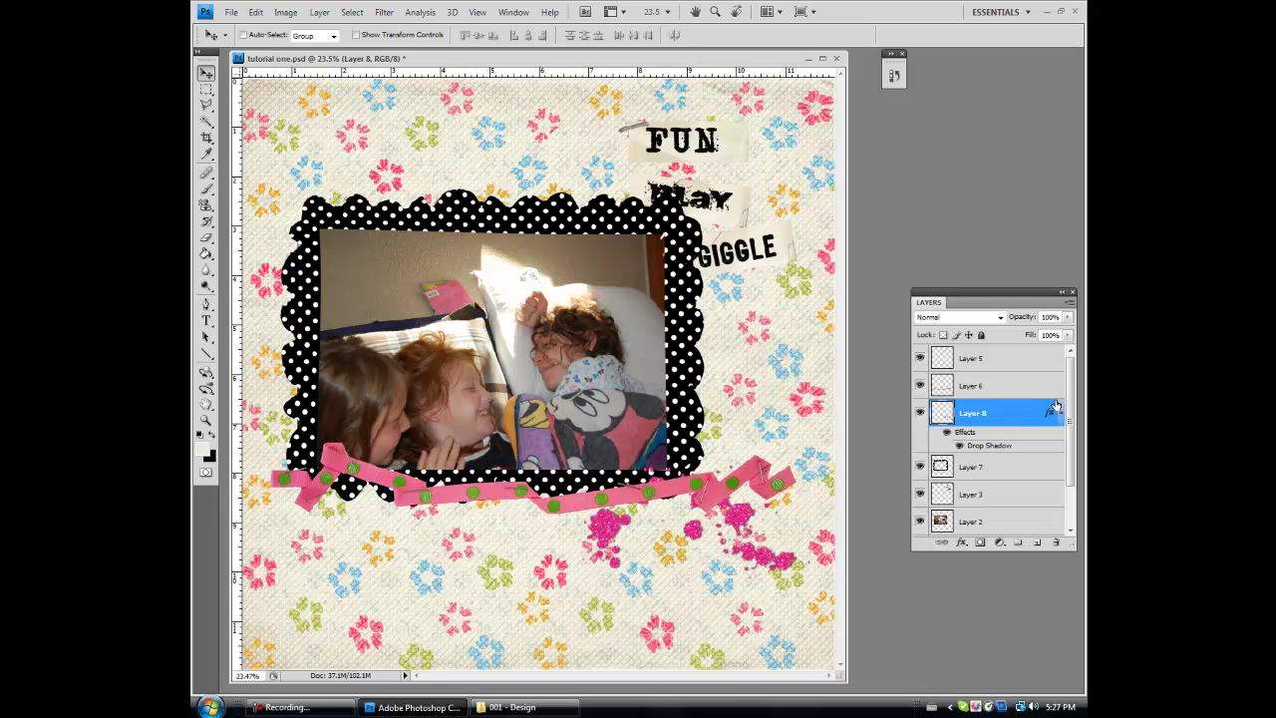
# Step: Copy the splots' drop shadow to the frame's Layer 7, ribbon's Layer 6 and word art's Layer 3, collapsing the first three layers' effects lists
pyautogui.moveTo(1052, 419); pyautogui.dragTo(1046, 470)
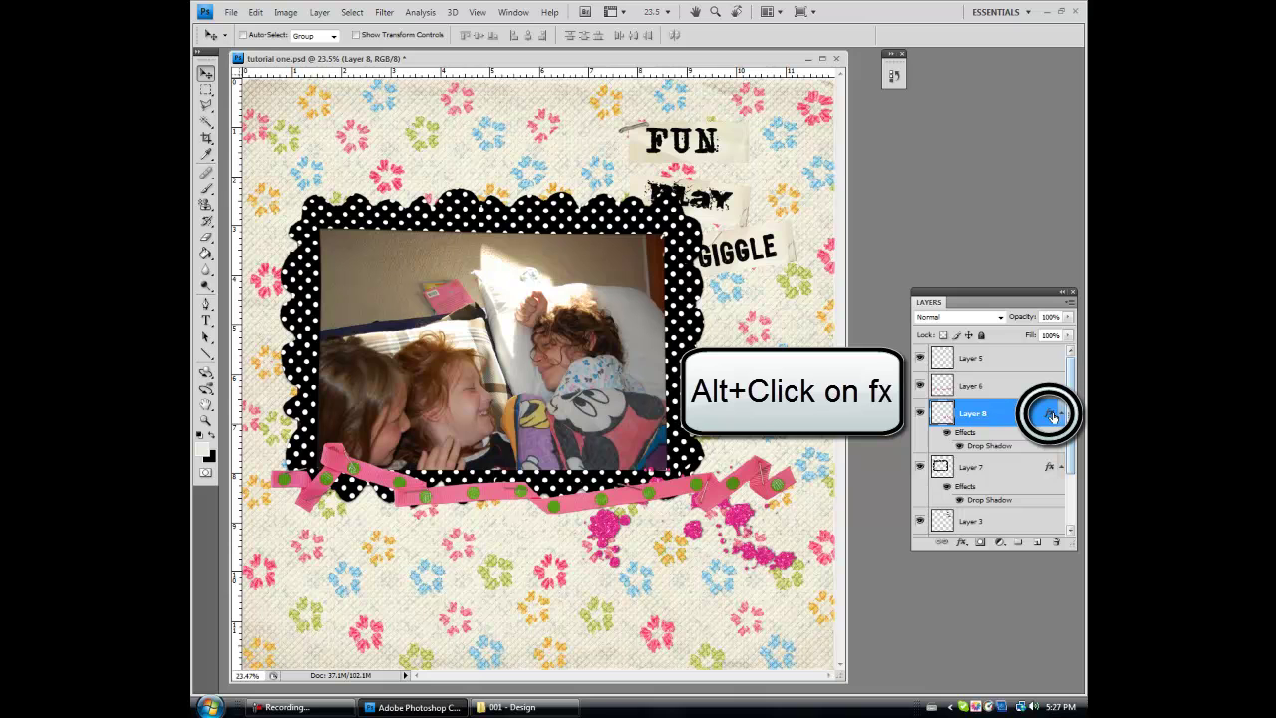
pyautogui.moveTo(1050, 415); pyautogui.dragTo(1051, 389)
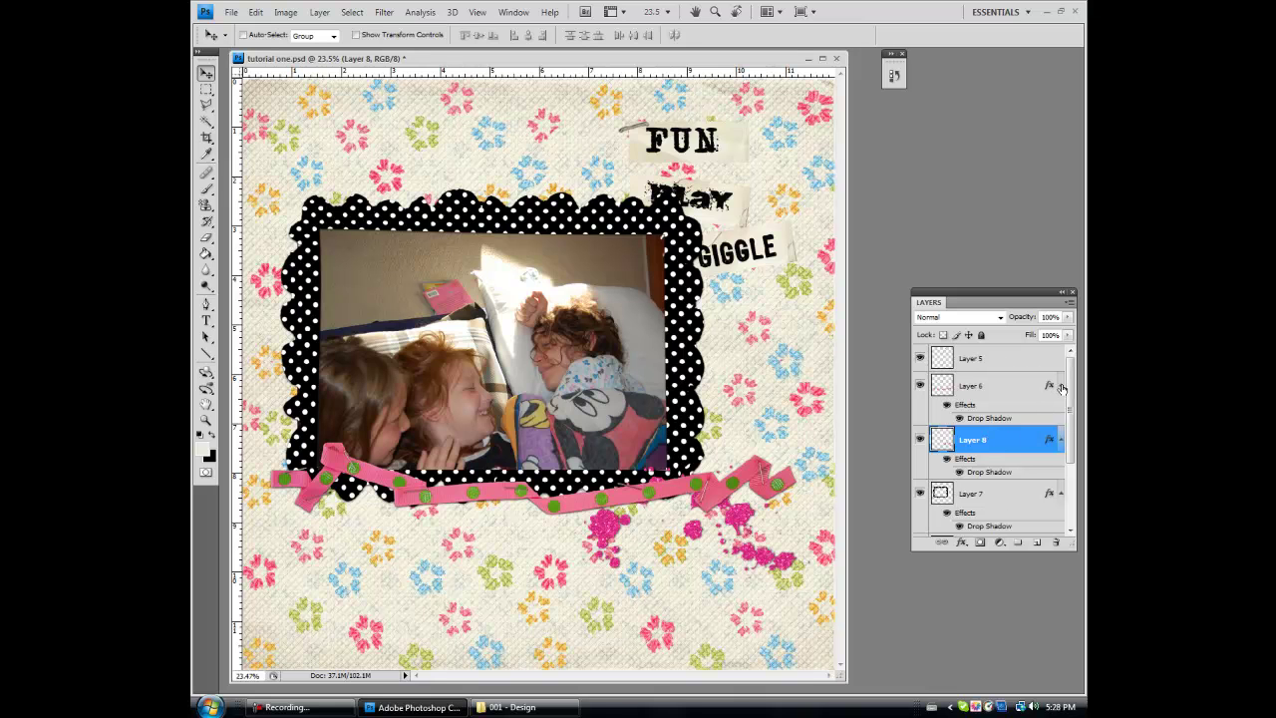
pyautogui.click(1062, 387)
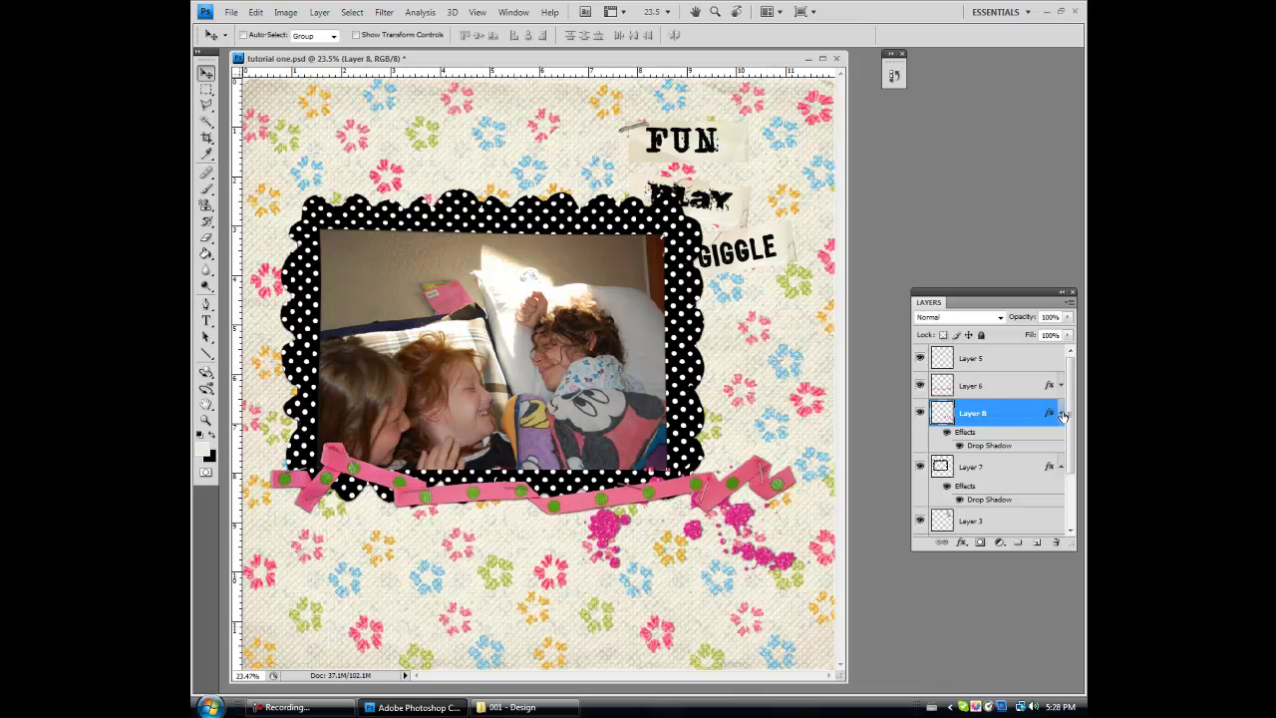
pyautogui.click(1062, 413)
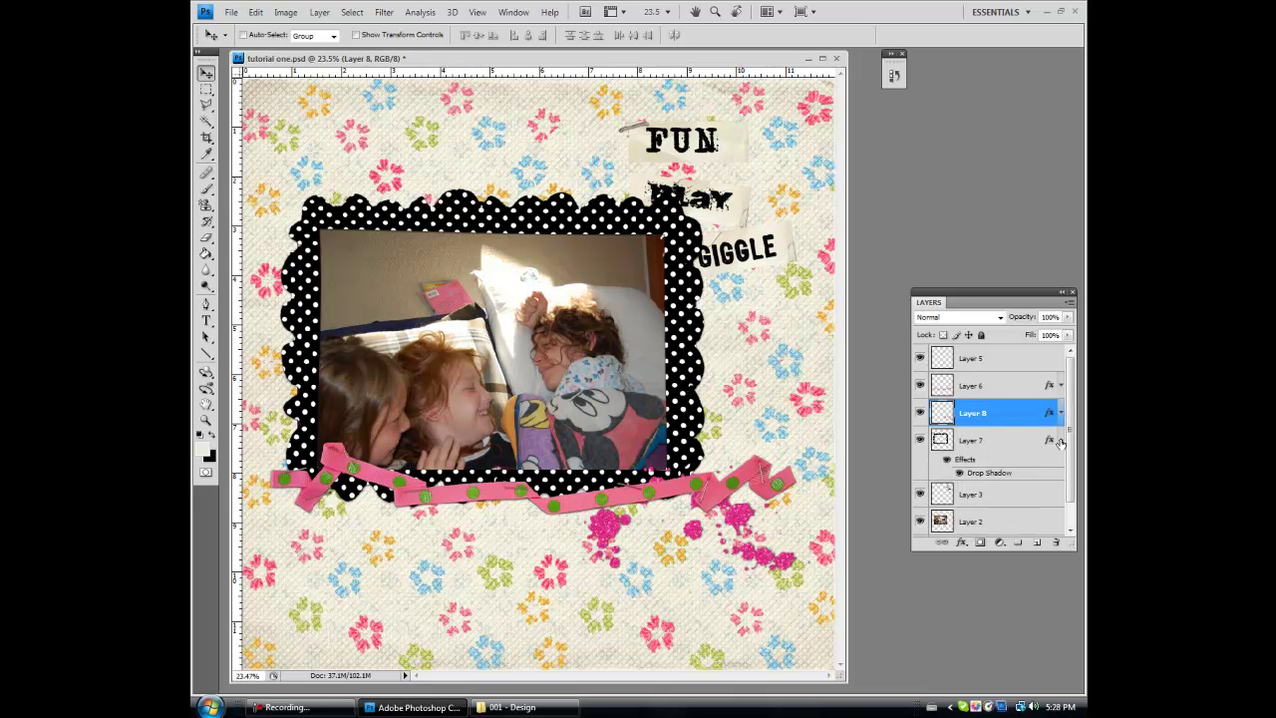
pyautogui.click(1062, 440)
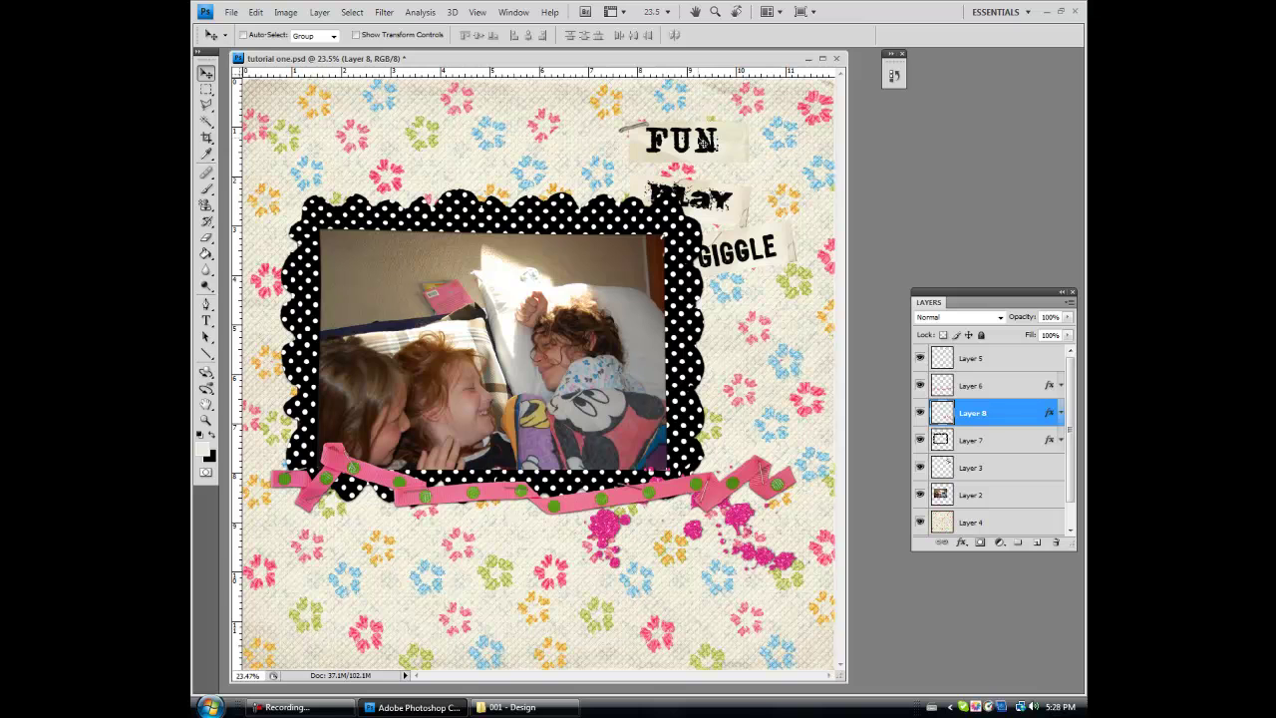
pyautogui.keyDown('ctrl'); pyautogui.click(703, 143); pyautogui.keyUp('ctrl')
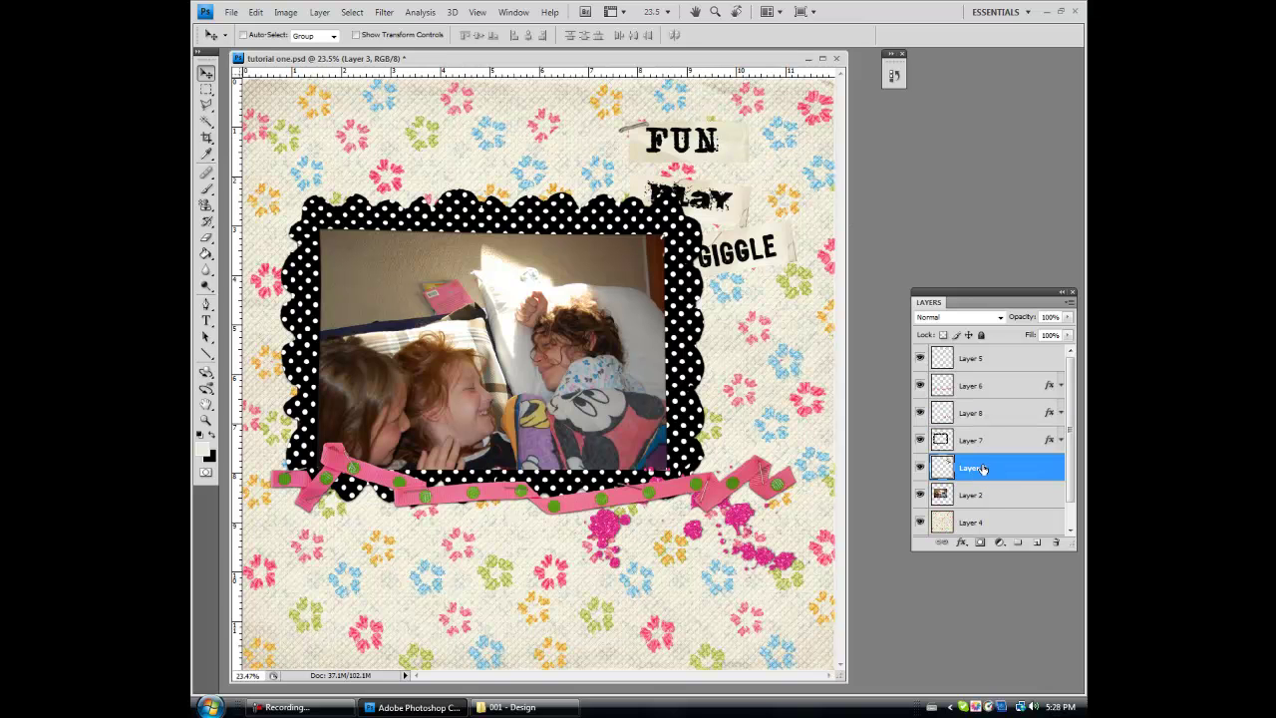
pyautogui.moveTo(1049, 441); pyautogui.dragTo(1049, 466)
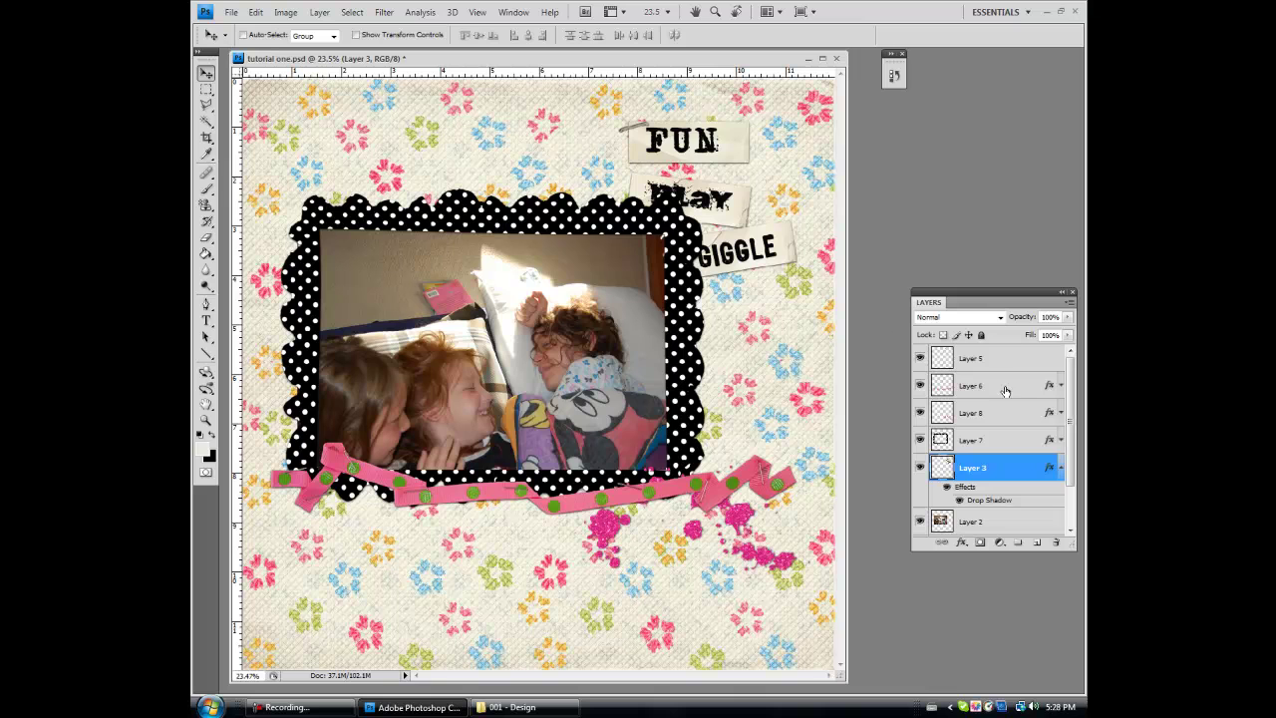
# Step: Copy the ribbon's drop shadow to the staple's Layer 5, and reduce the staple shadow's size and opacity
pyautogui.click(632, 131)
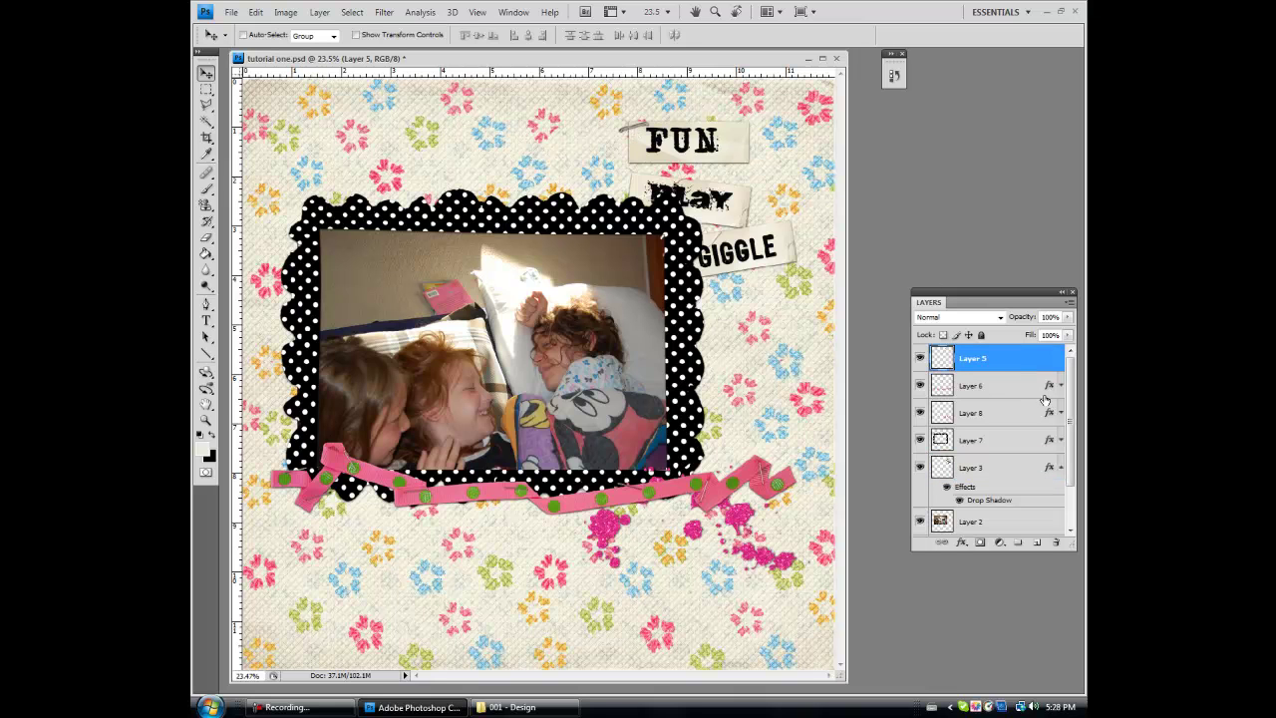
pyautogui.moveTo(1048, 385); pyautogui.dragTo(1050, 363)
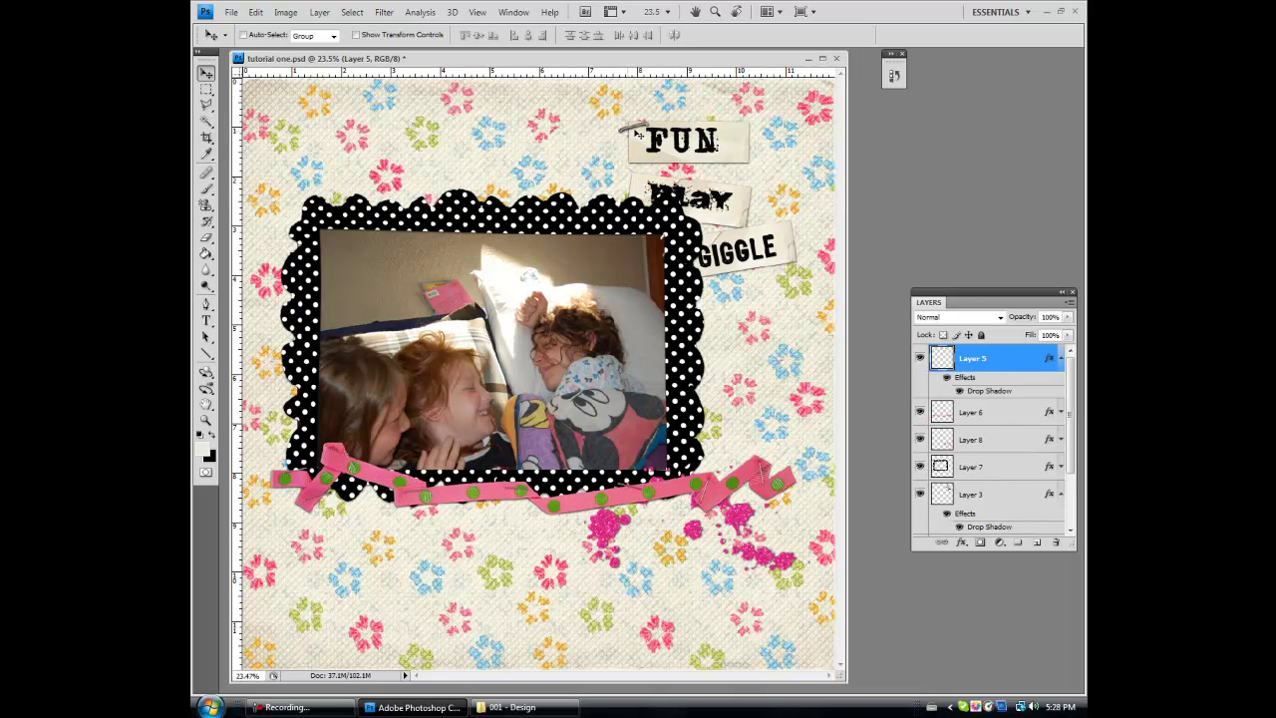
pyautogui.rightClick(990, 394)
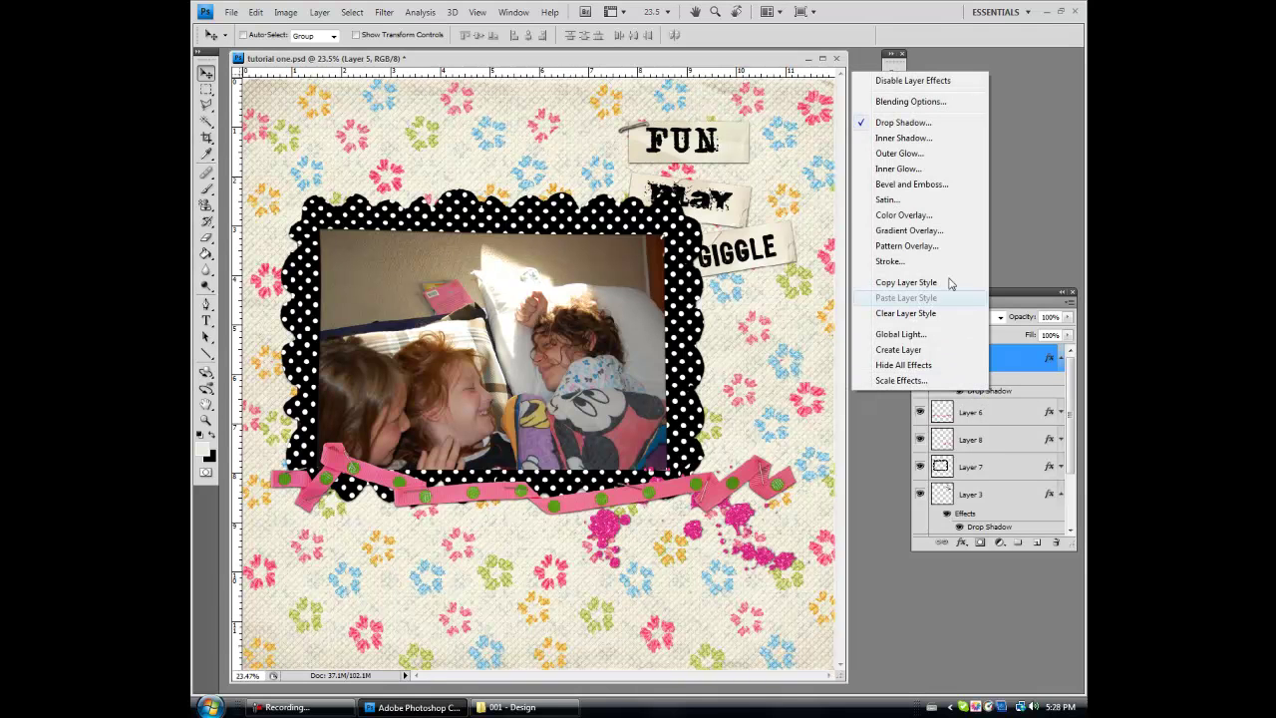
pyautogui.click(922, 125)
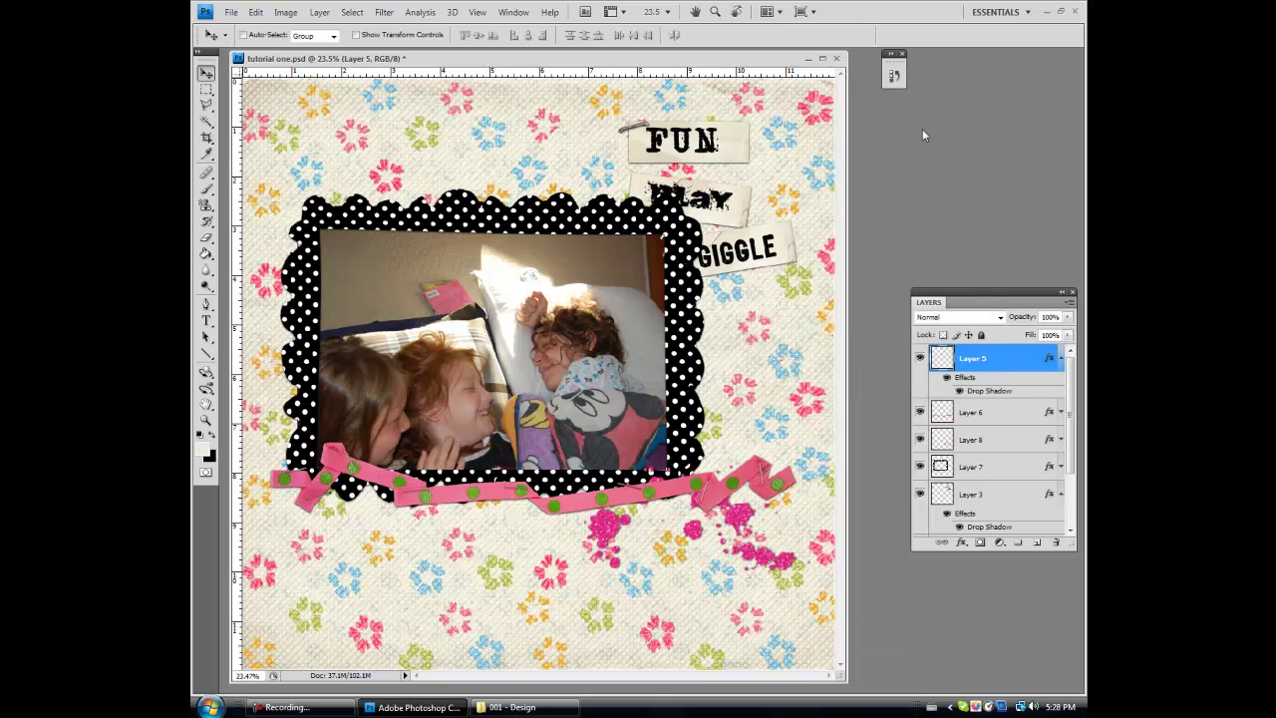
pyautogui.moveTo(852, 37); pyautogui.dragTo(900, 38)
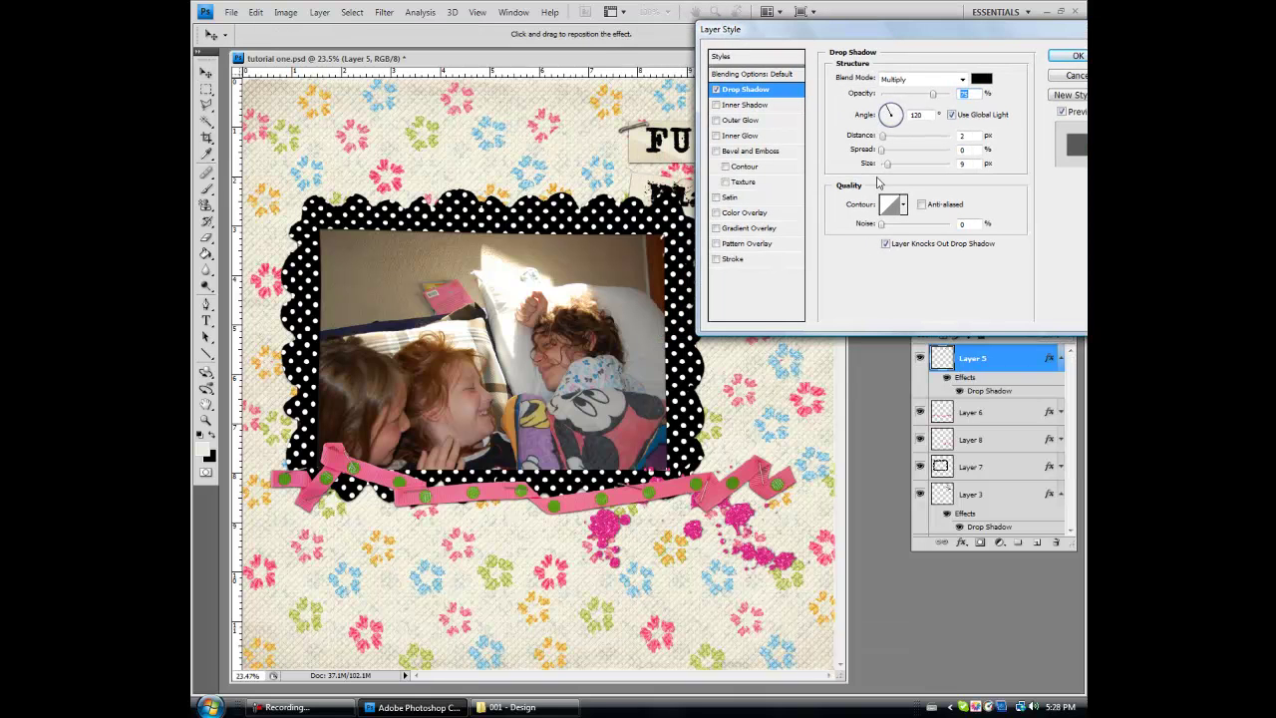
pyautogui.moveTo(887, 168); pyautogui.dragTo(883, 167)
pyautogui.moveTo(934, 99); pyautogui.dragTo(912, 100)
pyautogui.click(1068, 56)
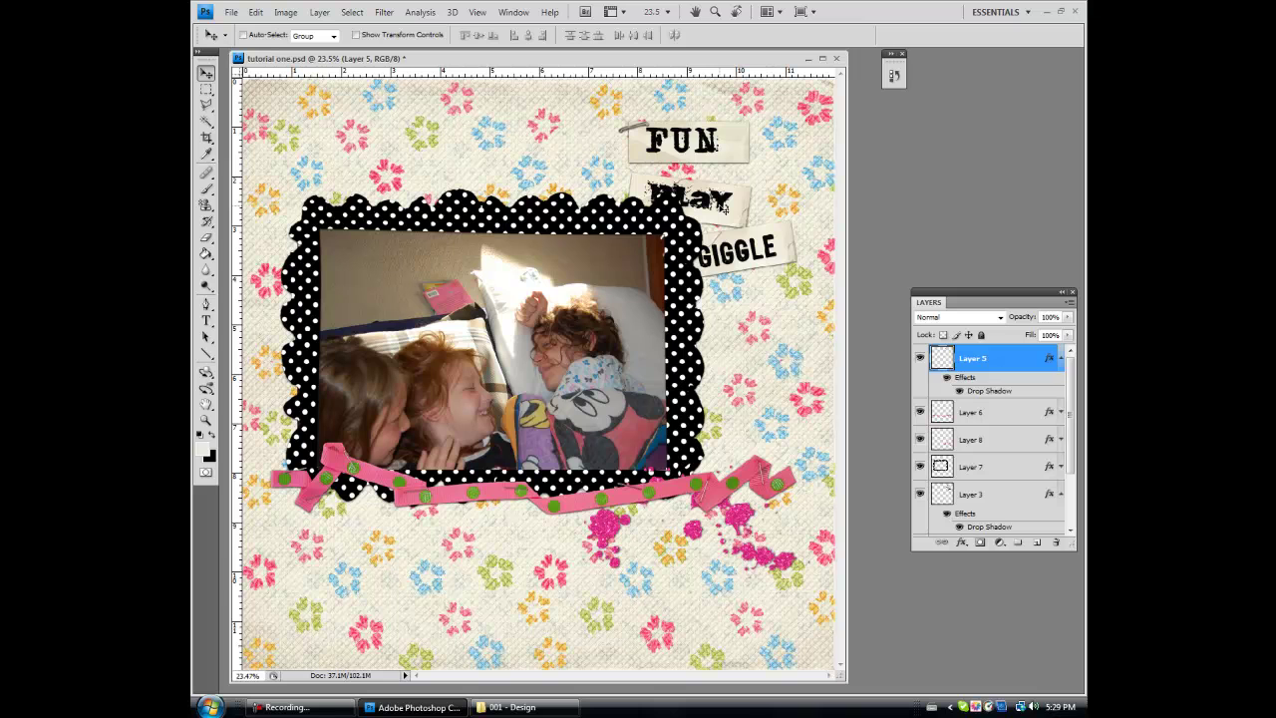
# Step: Shift the word art's Layer 3 right so the full GIGGLE label clears the frame, and select the staple's Layer 5
pyautogui.click(726, 208)
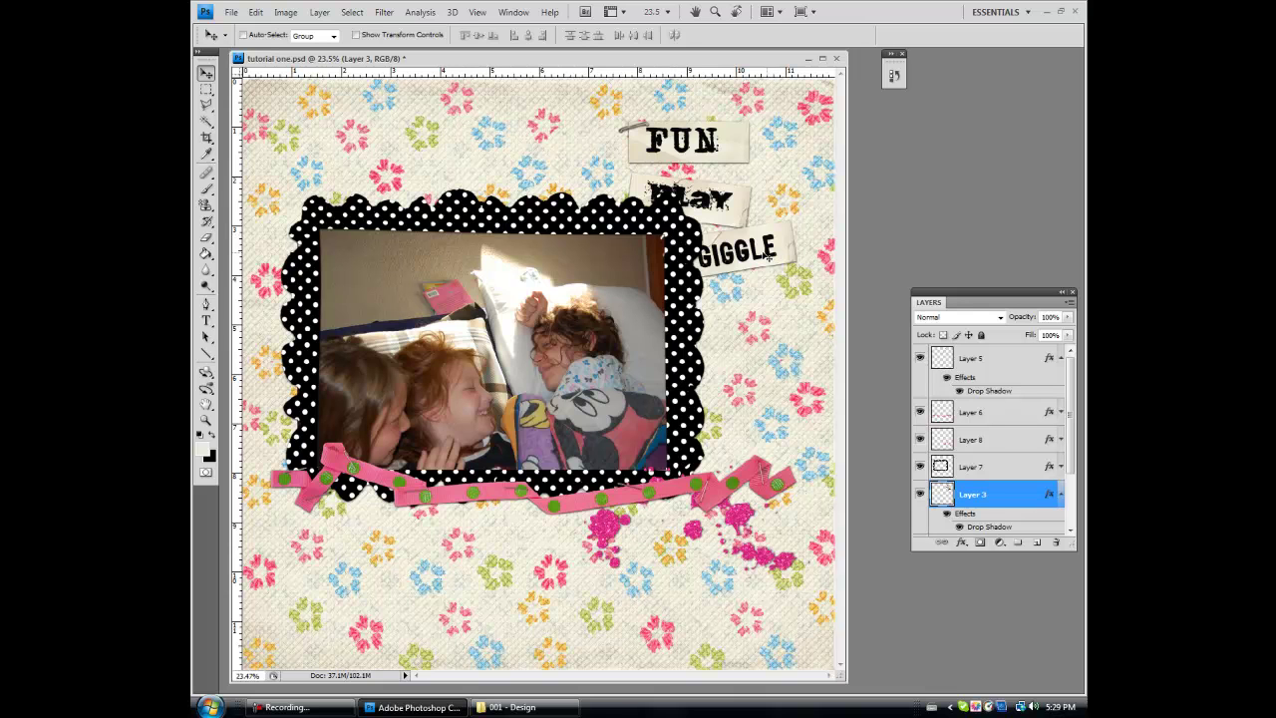
pyautogui.moveTo(766, 261); pyautogui.dragTo(805, 263)
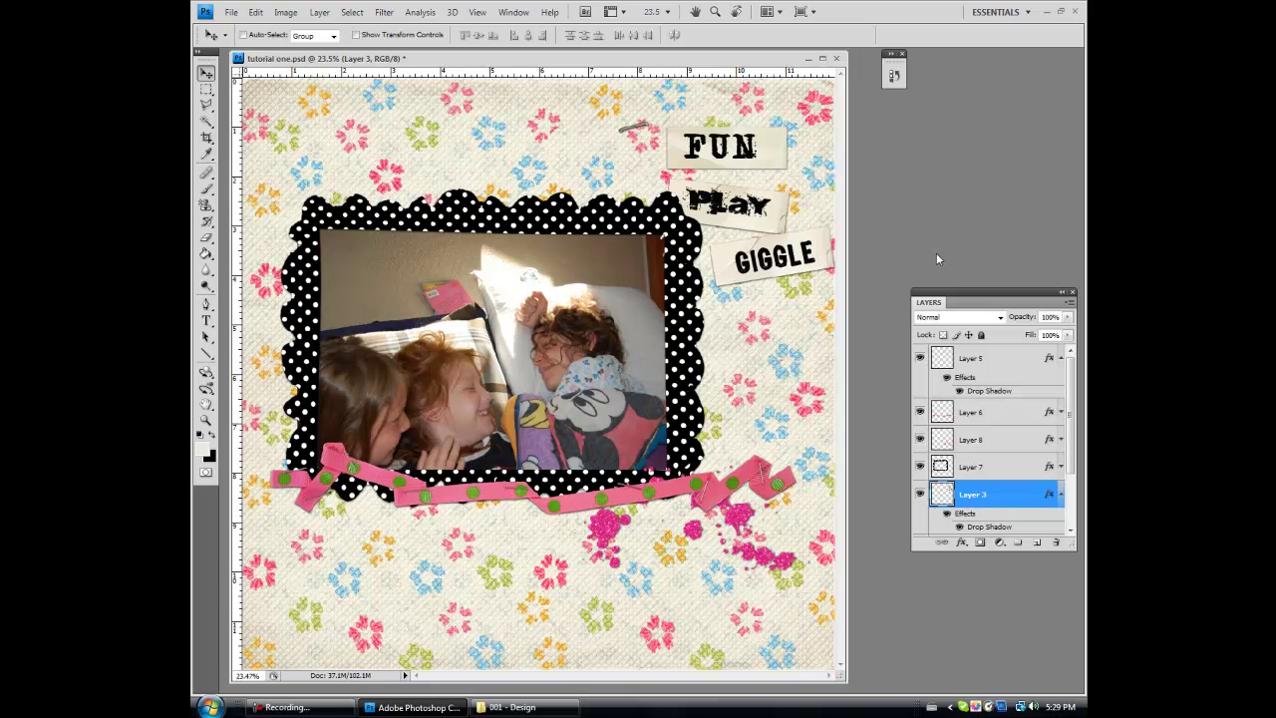
pyautogui.click(988, 367)
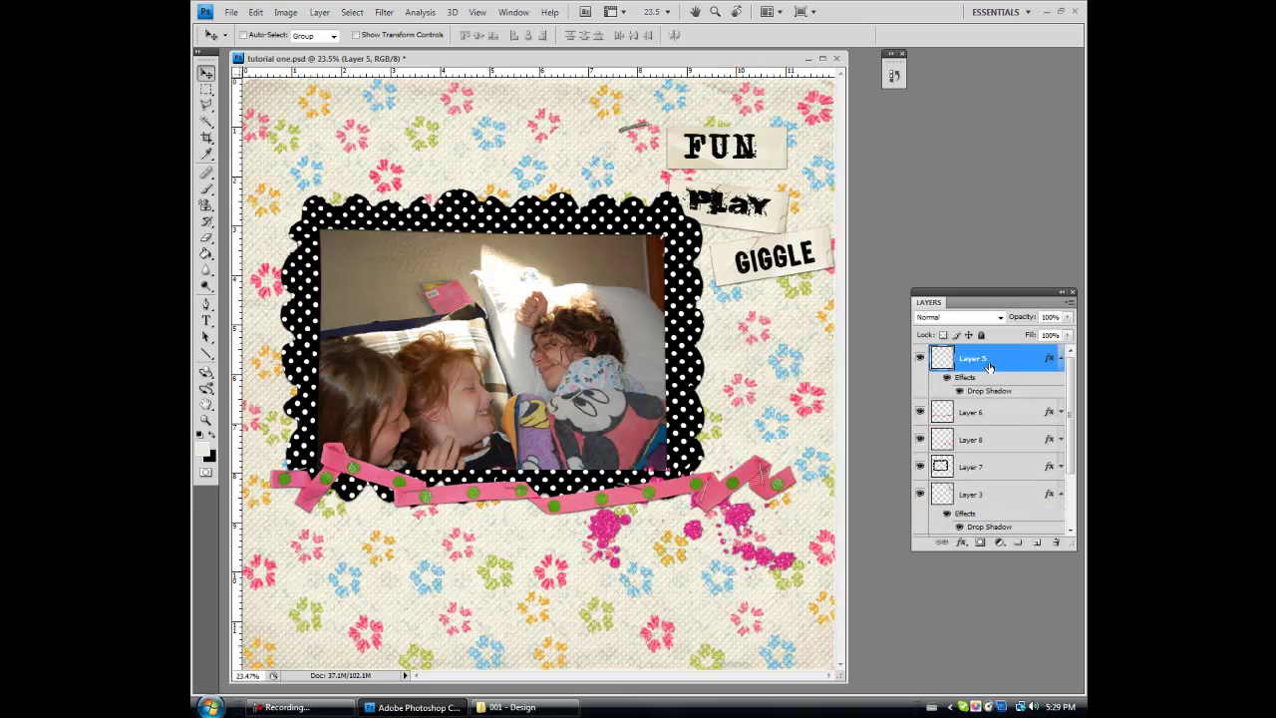